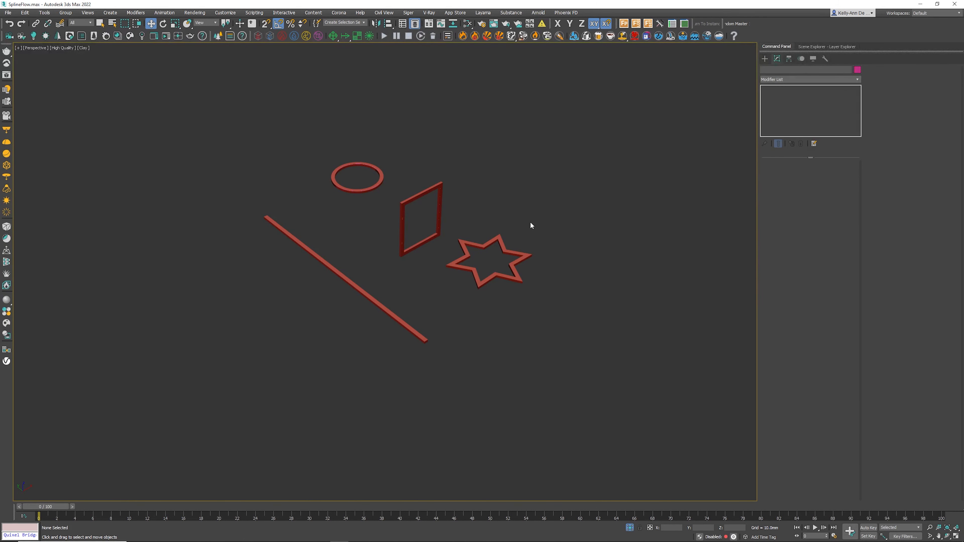
- Inspect the parameters of the circle, rectangle and star splines one after another
{"action": "middle_click_drag", "start_coordinate": [472, 227], "coordinate": [377, 163], "text": "alt"}
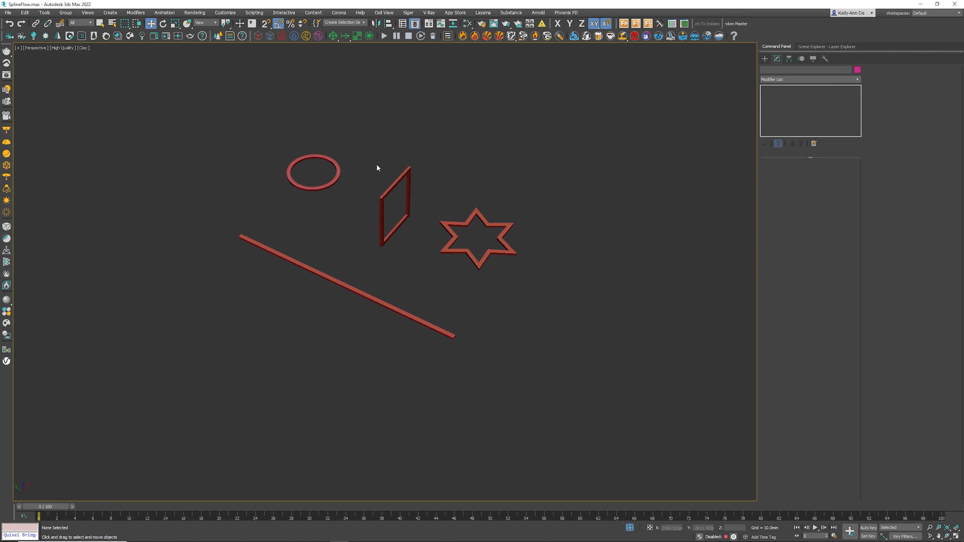
{"action": "left_click_drag", "start_coordinate": [359, 139], "coordinate": [317, 174]}
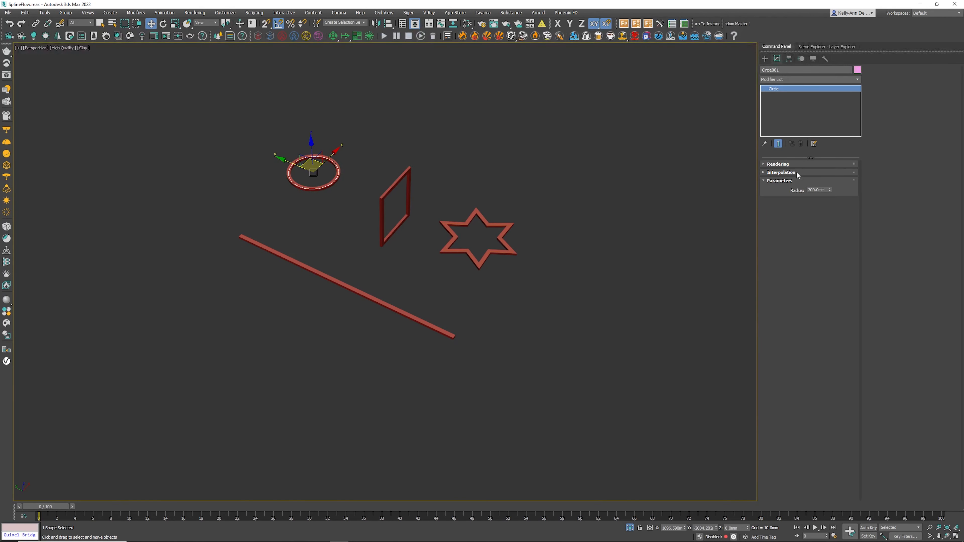
{"action": "left_click_drag", "start_coordinate": [395, 192], "coordinate": [395, 192]}
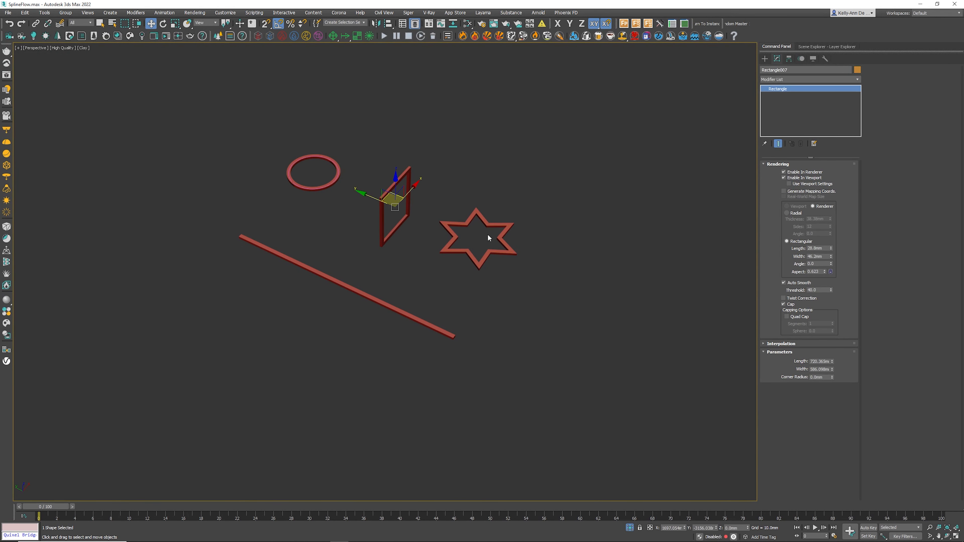
{"action": "left_click_drag", "start_coordinate": [526, 203], "coordinate": [492, 242]}
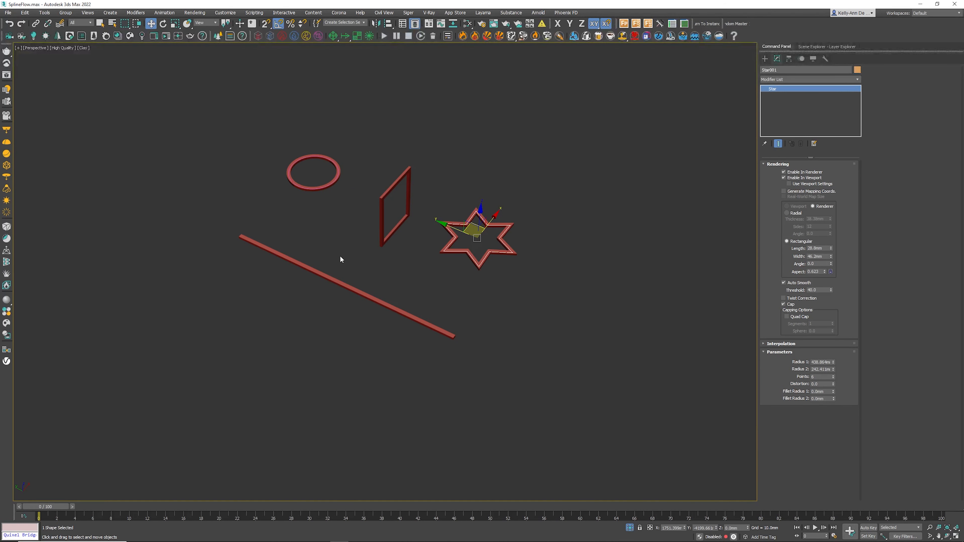
- Turn off Enable In Renderer and Enable In Viewport for the straight line and the star
{"action": "left_click_drag", "start_coordinate": [321, 297], "coordinate": [321, 295]}
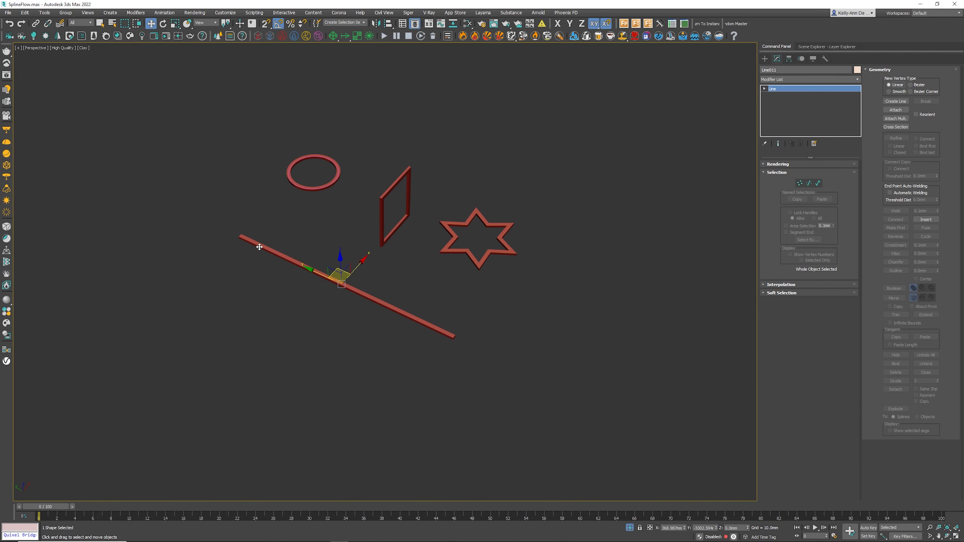
{"action": "left_click", "coordinate": [783, 165]}
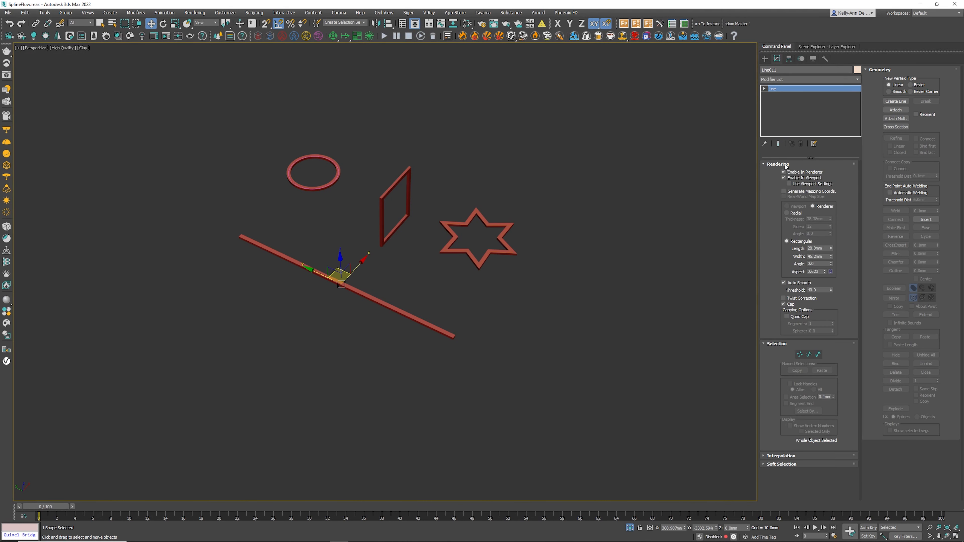
{"action": "left_click", "coordinate": [785, 177]}
{"action": "left_click_drag", "start_coordinate": [586, 188], "coordinate": [486, 236]}
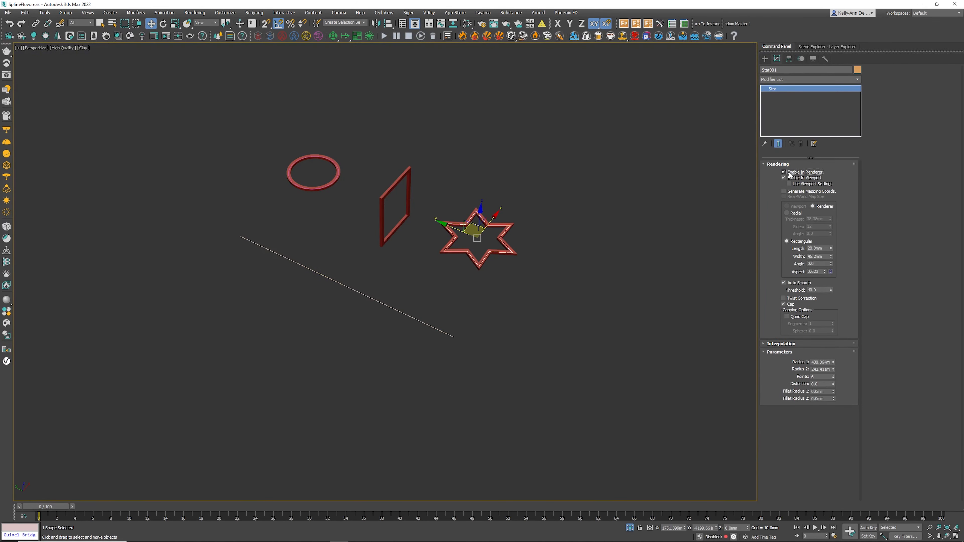
{"action": "left_click", "coordinate": [784, 178]}
- Turn off Enable In Renderer and Enable In Viewport for the rectangle and the circle, leaving nothing selected
{"action": "left_click_drag", "start_coordinate": [422, 159], "coordinate": [399, 181]}
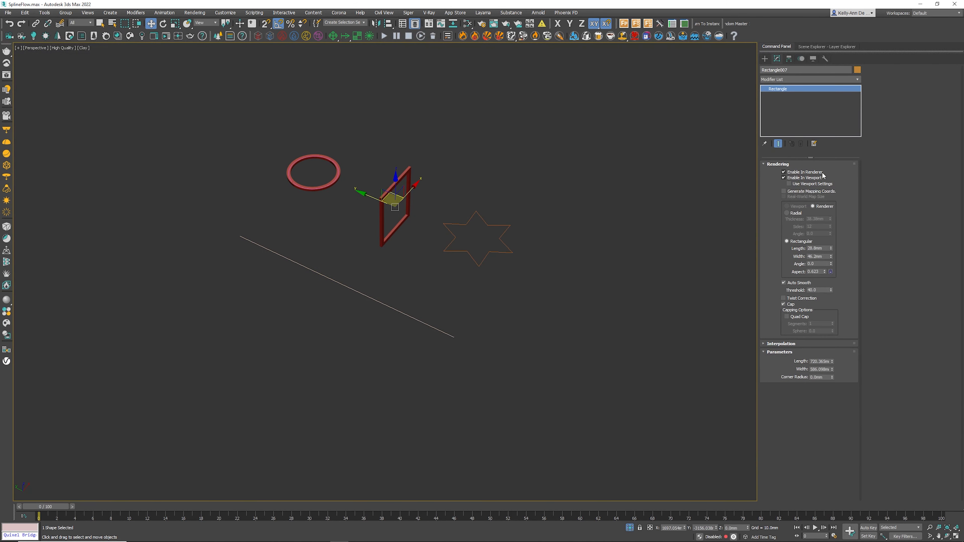
{"action": "left_click", "coordinate": [811, 178]}
{"action": "left_click_drag", "start_coordinate": [357, 150], "coordinate": [330, 167]}
{"action": "left_click", "coordinate": [781, 165]}
{"action": "left_click", "coordinate": [791, 173]}
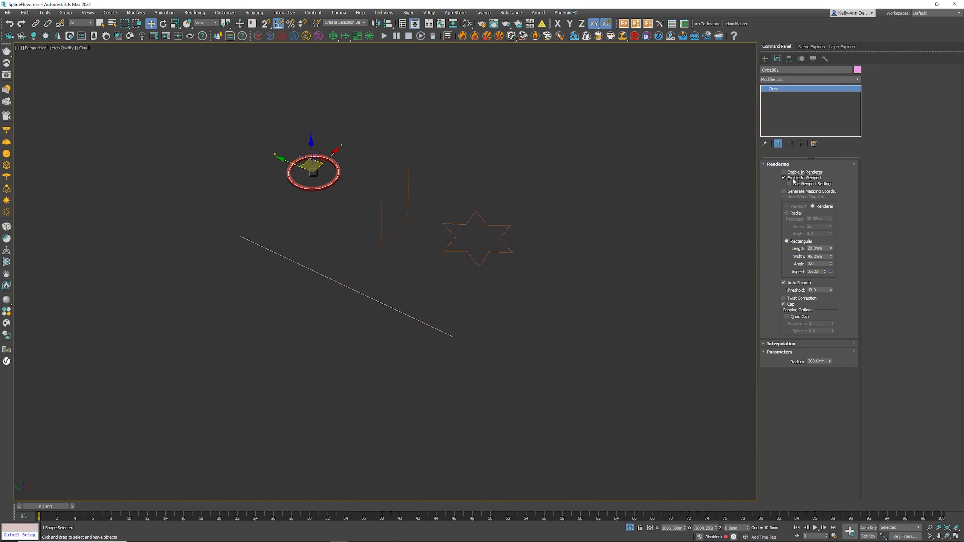
{"action": "left_click", "coordinate": [793, 178]}
{"action": "left_click", "coordinate": [433, 242]}
{"action": "middle_click_drag", "start_coordinate": [432, 242], "coordinate": [495, 237], "text": "alt"}
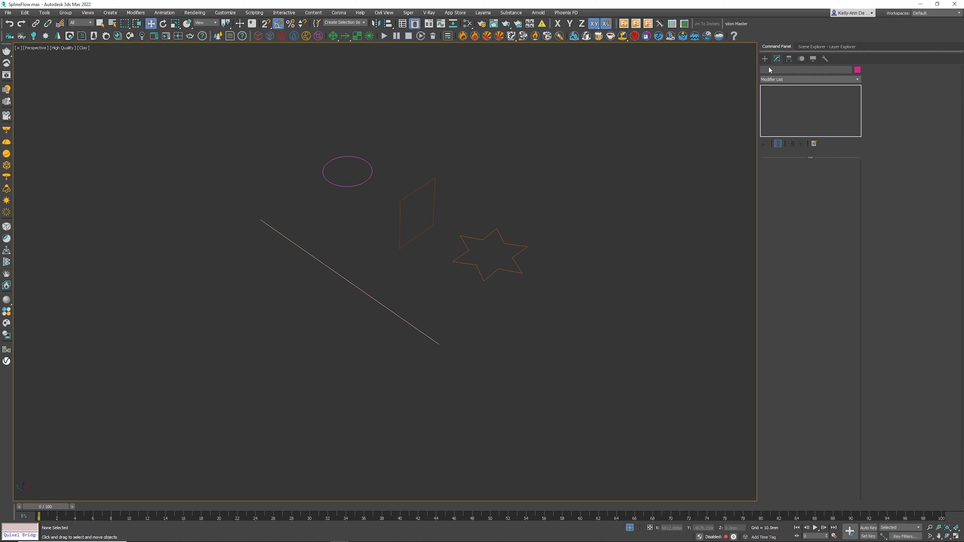
- Create a SplineFlow object in the empty area beside the star and line, and rotate it around its vertical axis
{"action": "left_click", "coordinate": [765, 59]}
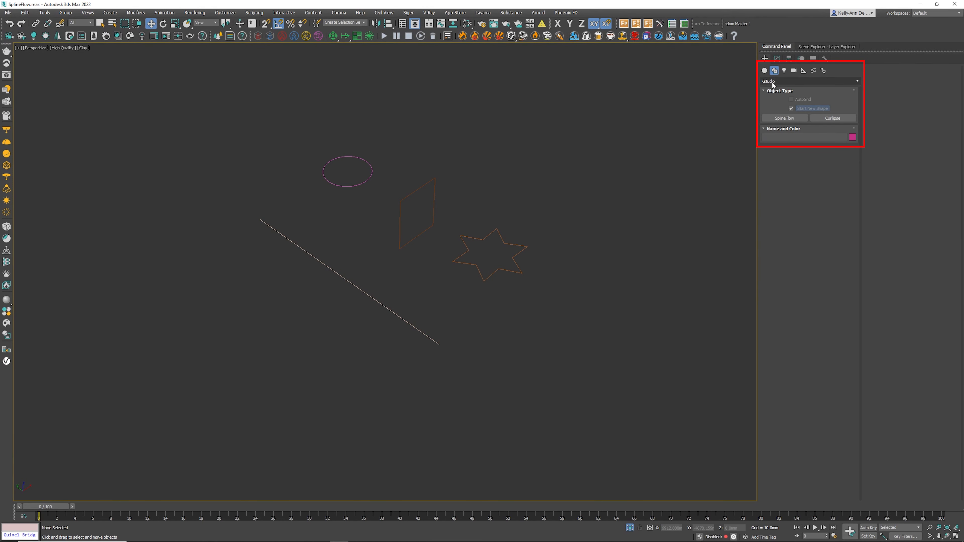
{"action": "left_click", "coordinate": [776, 120]}
{"action": "middle_click_drag", "start_coordinate": [410, 237], "coordinate": [581, 228], "text": "alt"}
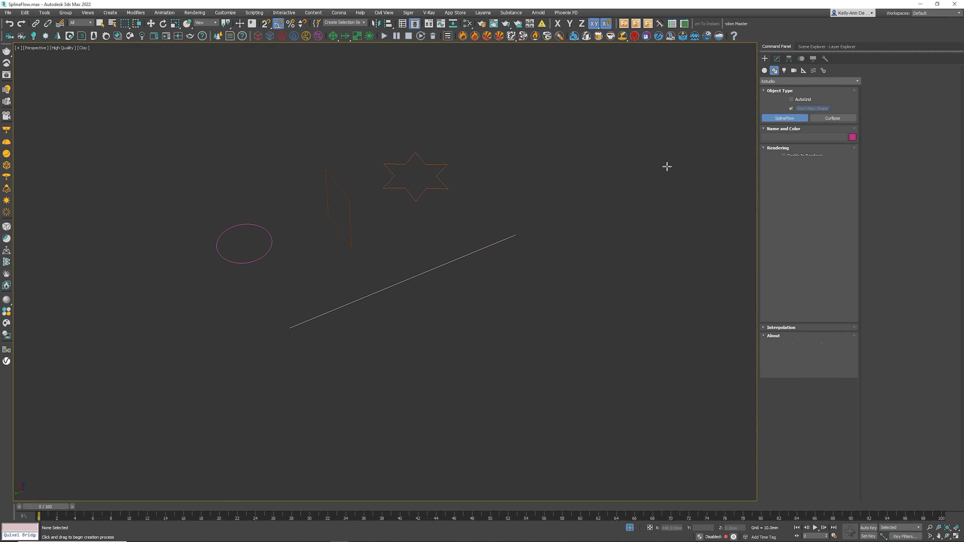
{"action": "left_click", "coordinate": [590, 183]}
{"action": "left_click_drag", "start_coordinate": [607, 209], "coordinate": [615, 257]}
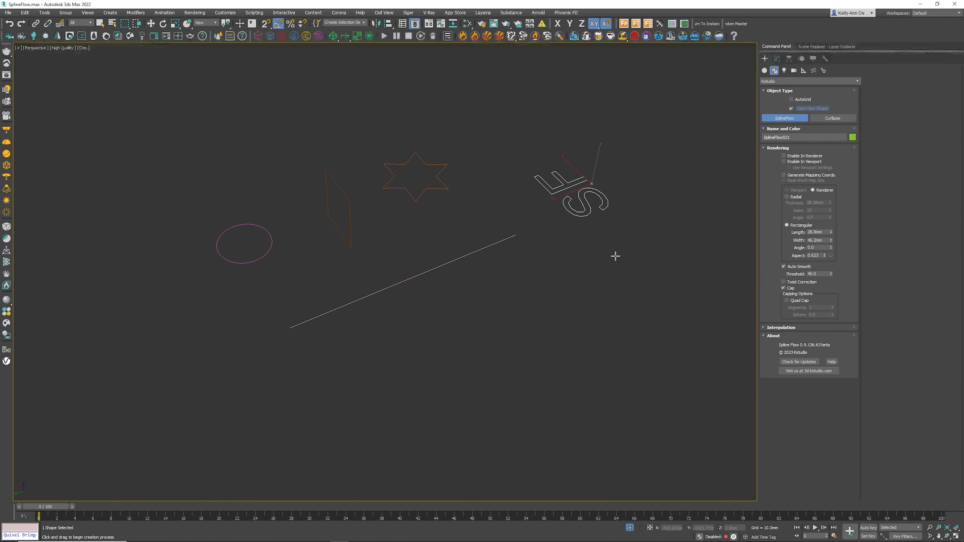
{"action": "key", "text": "e"}
{"action": "mouse_move", "coordinate": [600, 209]}
{"action": "left_mouse_down"}
{"action": "mouse_move", "coordinate": [562, 208]}
{"action": "mouse_move", "coordinate": [587, 197]}
{"action": "left_mouse_up"}
{"action": "key", "text": "w"}
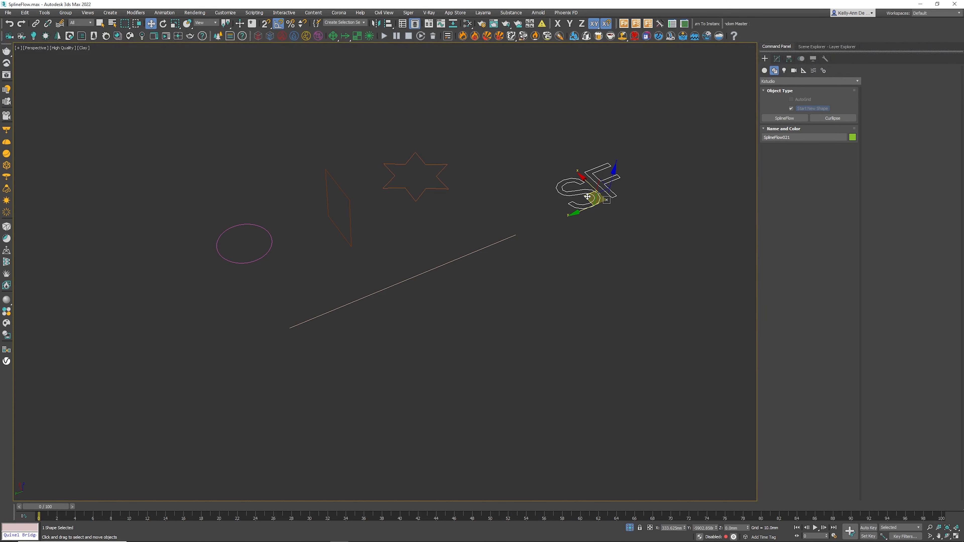
- Open the SplineFlow object's modifiable parameters and collapse all of its rollouts
{"action": "left_click", "coordinate": [777, 58]}
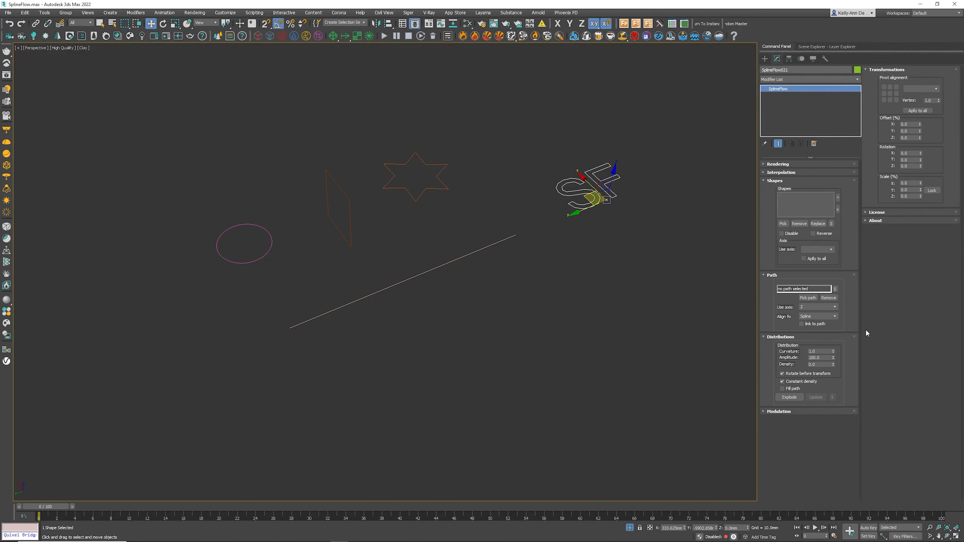
{"action": "left_click", "coordinate": [775, 181]}
{"action": "left_click", "coordinate": [776, 189]}
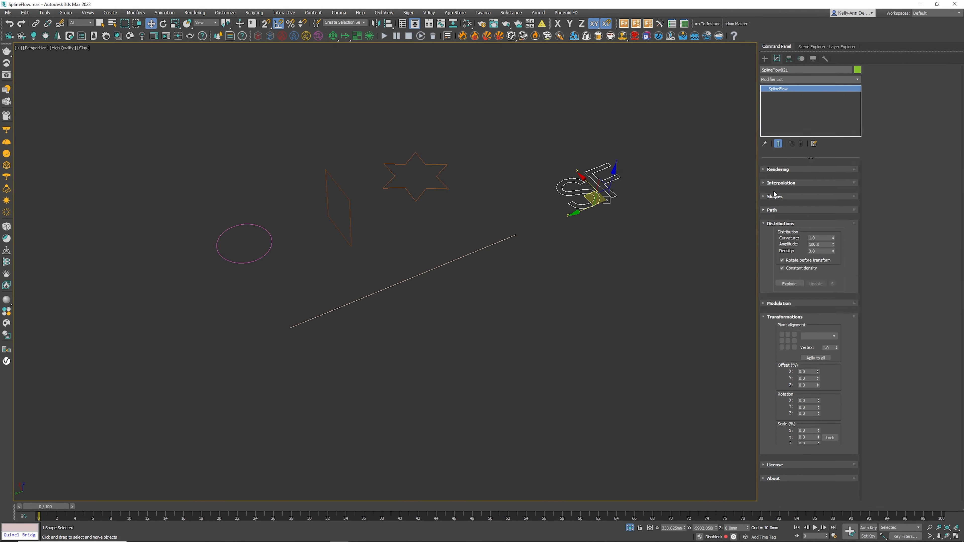
{"action": "left_click", "coordinate": [776, 197]}
{"action": "left_click", "coordinate": [776, 214]}
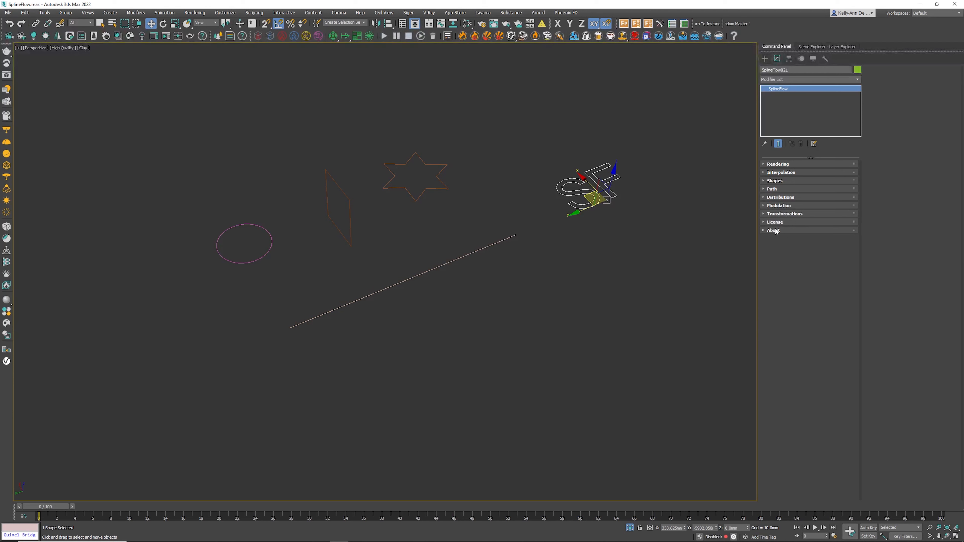
- Enable the SplineFlow object in both the renderer and the viewport, and review its Interpolation settings
{"action": "left_click", "coordinate": [782, 165]}
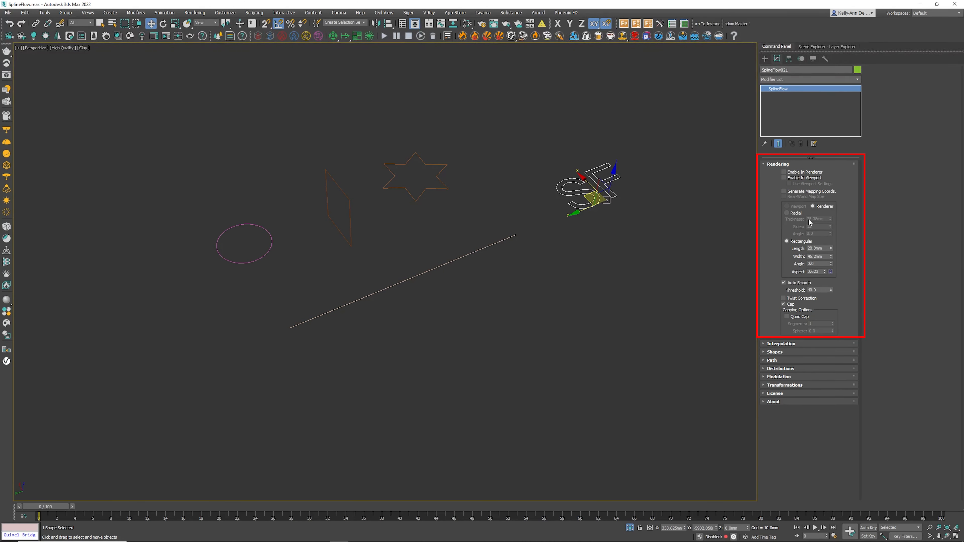
{"action": "left_click", "coordinate": [809, 172]}
{"action": "left_click", "coordinate": [809, 178]}
{"action": "left_click", "coordinate": [783, 166]}
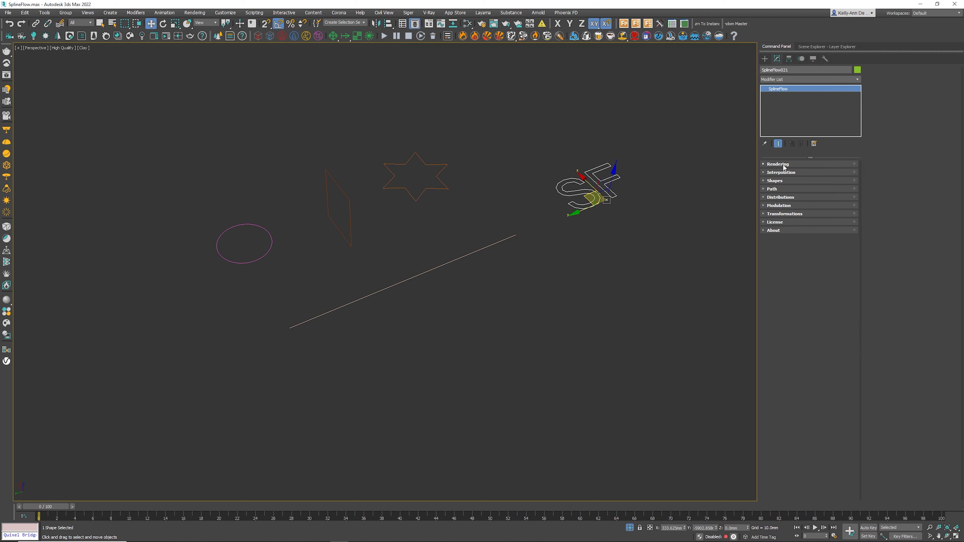
{"action": "left_click", "coordinate": [782, 172]}
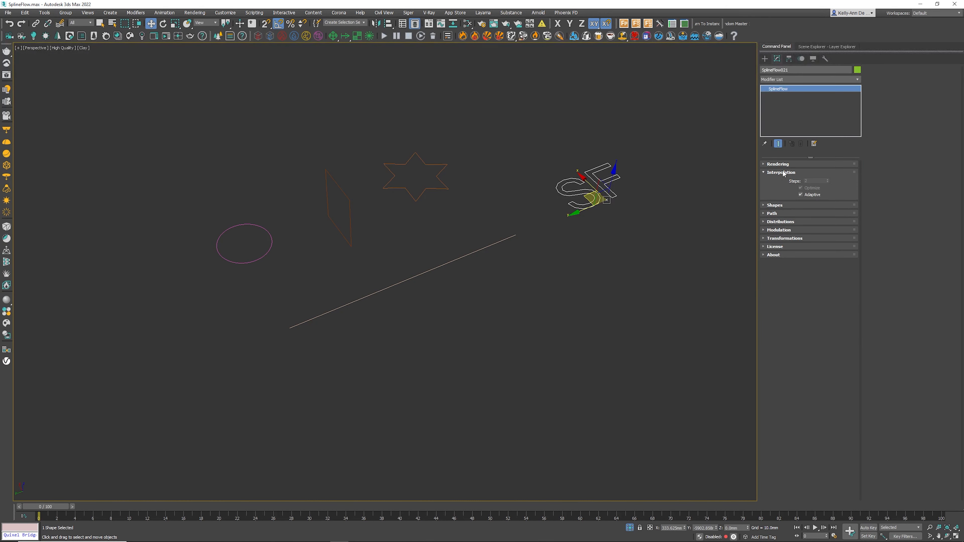
{"action": "left_click", "coordinate": [782, 173]}
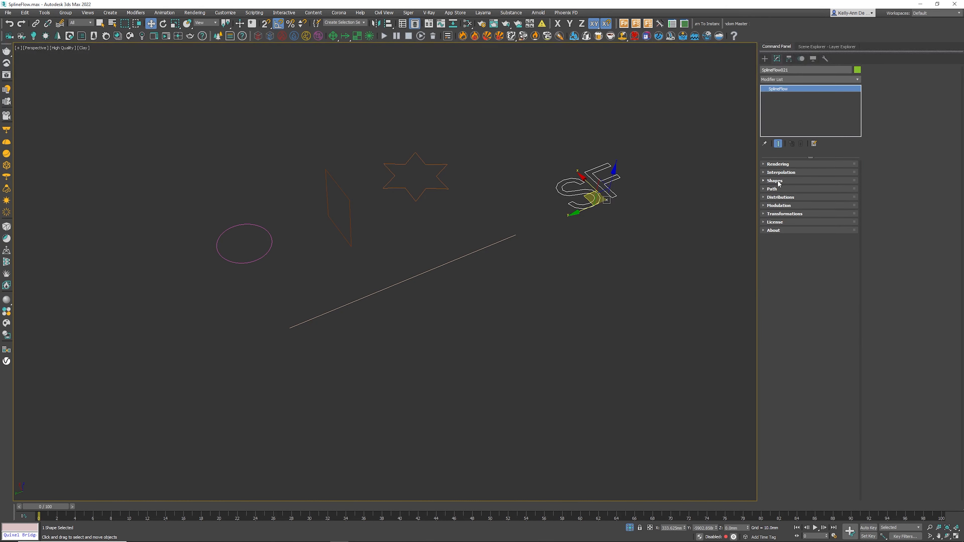
- Expose the SplineFlow's Shapes and Path settings and assign the straight line as its path
{"action": "left_click", "coordinate": [777, 181]}
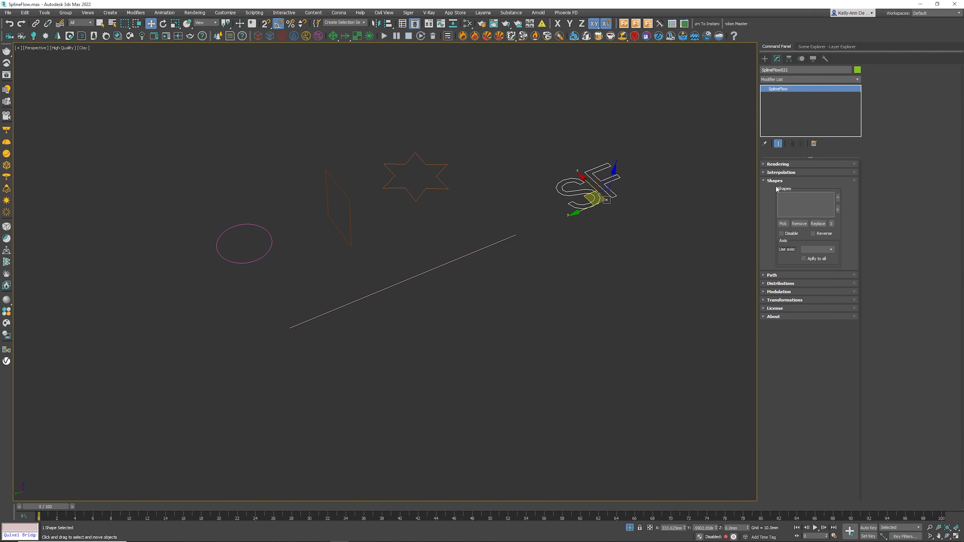
{"action": "left_click", "coordinate": [772, 276]}
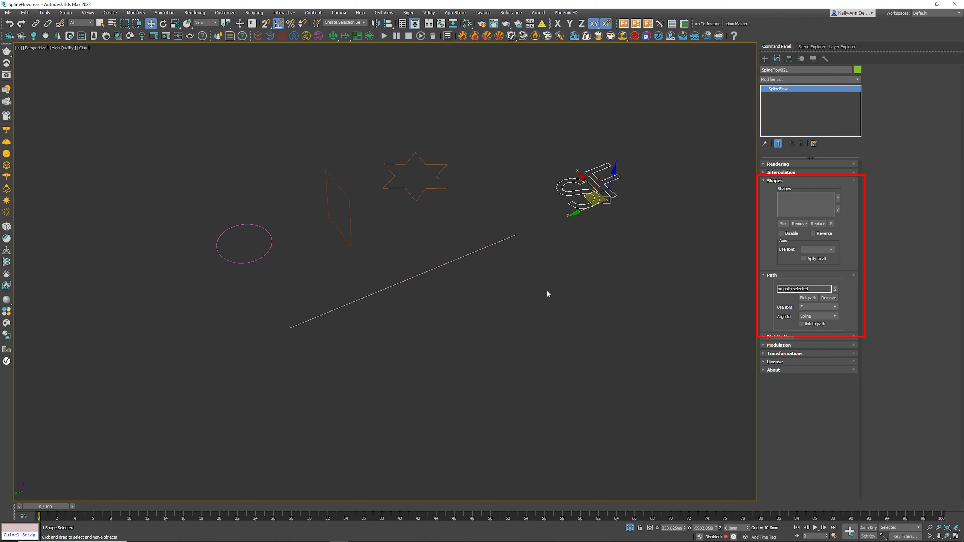
{"action": "left_click", "coordinate": [432, 271]}
{"action": "left_click", "coordinate": [427, 272]}
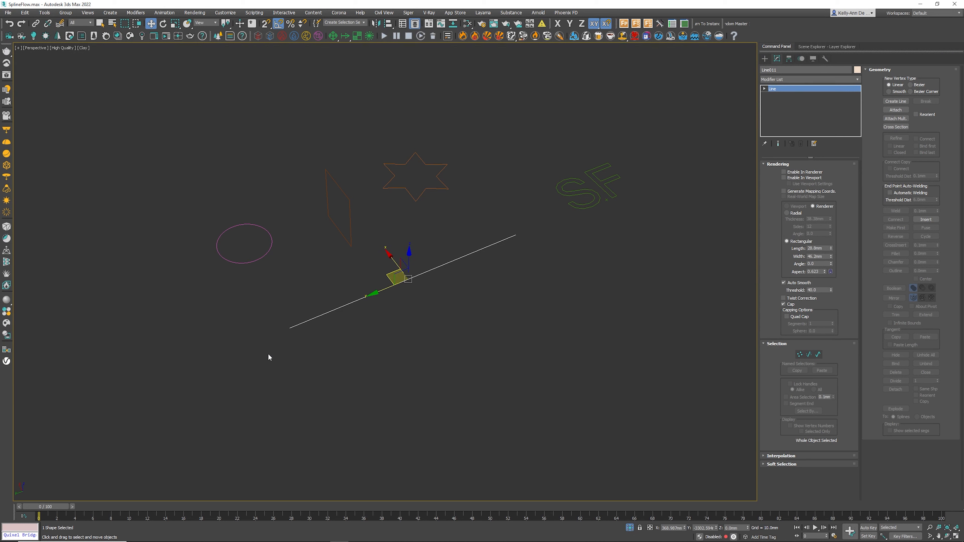
{"action": "left_click_drag", "start_coordinate": [564, 95], "coordinate": [654, 208]}
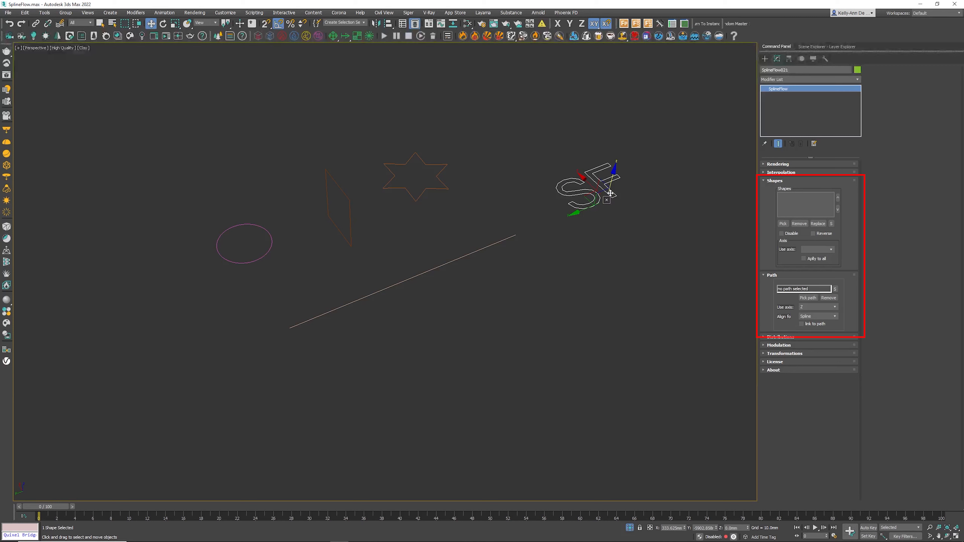
{"action": "left_click", "coordinate": [807, 297]}
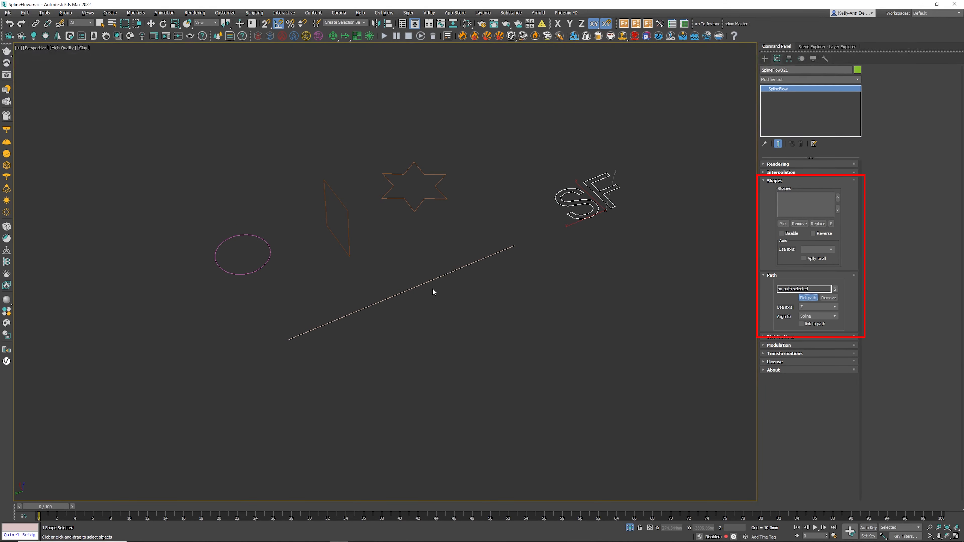
{"action": "left_click", "coordinate": [465, 267]}
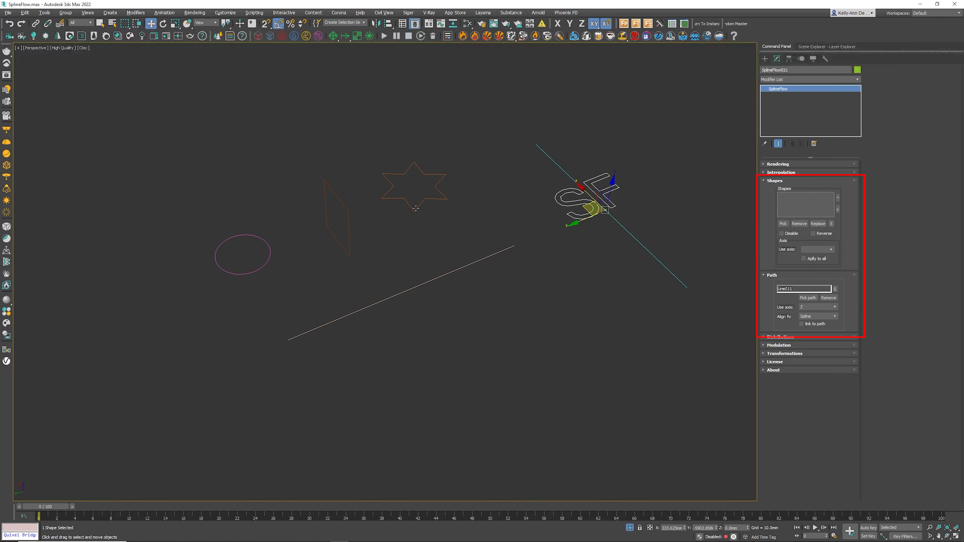
- Add the circle to the SplineFlow's list of shapes
{"action": "middle_click_drag", "start_coordinate": [468, 241], "coordinate": [576, 222], "text": "alt"}
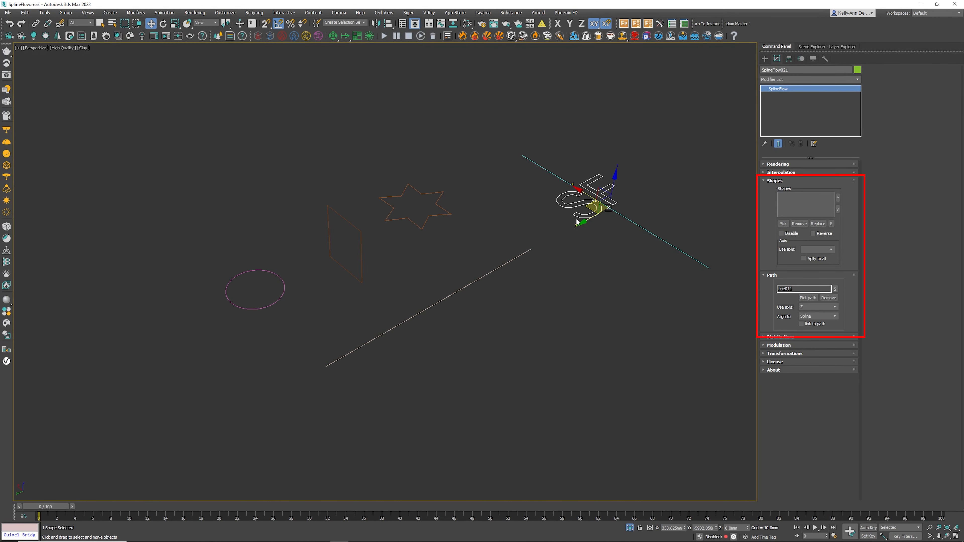
{"action": "left_click", "coordinate": [782, 223]}
{"action": "left_click", "coordinate": [269, 272]}
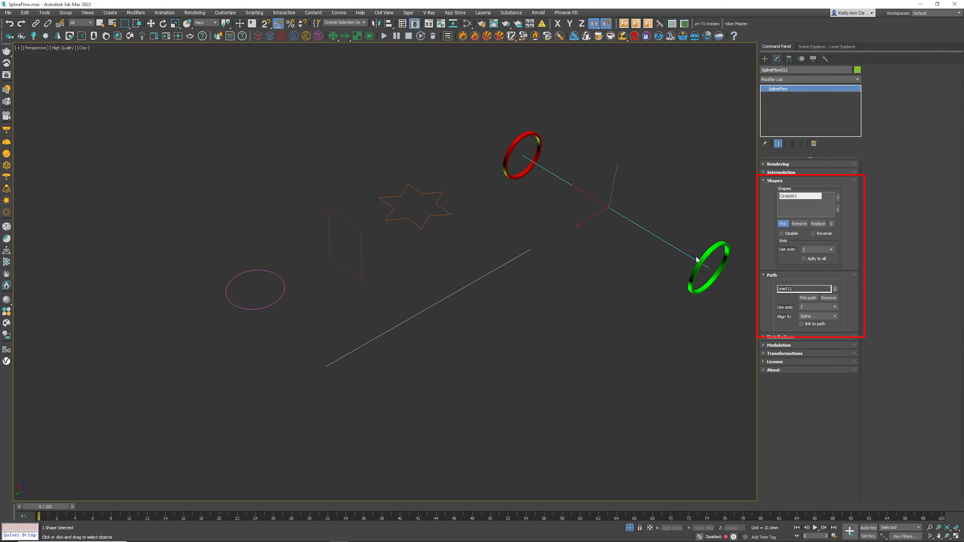
- Examine the SplineFlow circle in wireframe with its rendered thickness turned off, and toggle Adaptive interpolation off and on
{"action": "scroll", "coordinate": [526, 149], "scroll_direction": "up", "scroll_amount": 4}
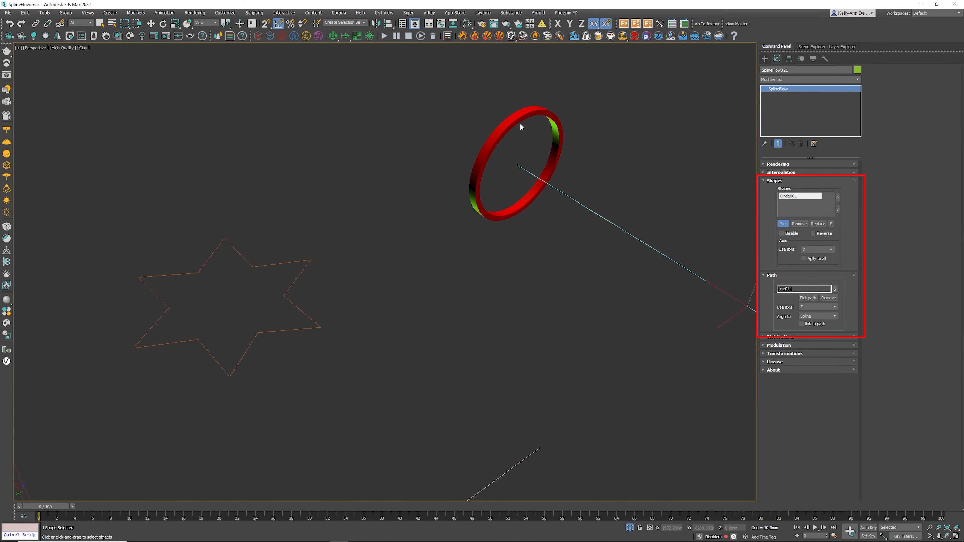
{"action": "key", "text": "F3"}
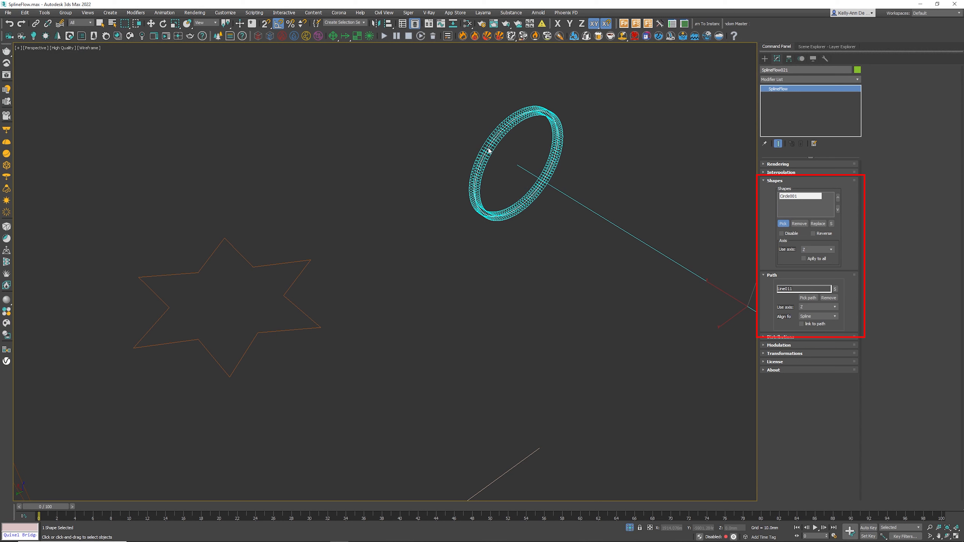
{"action": "left_click", "coordinate": [778, 164]}
{"action": "left_click", "coordinate": [794, 177]}
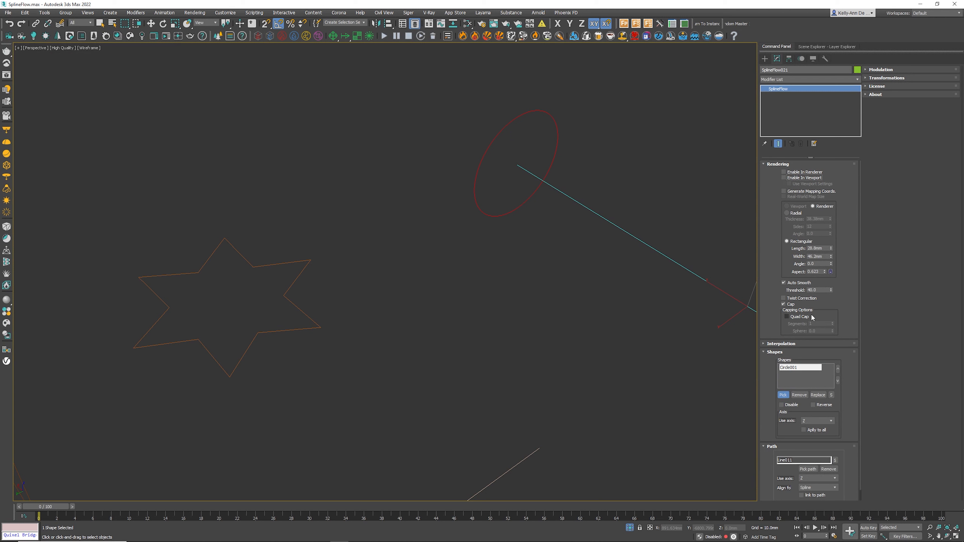
{"action": "left_click", "coordinate": [782, 344]}
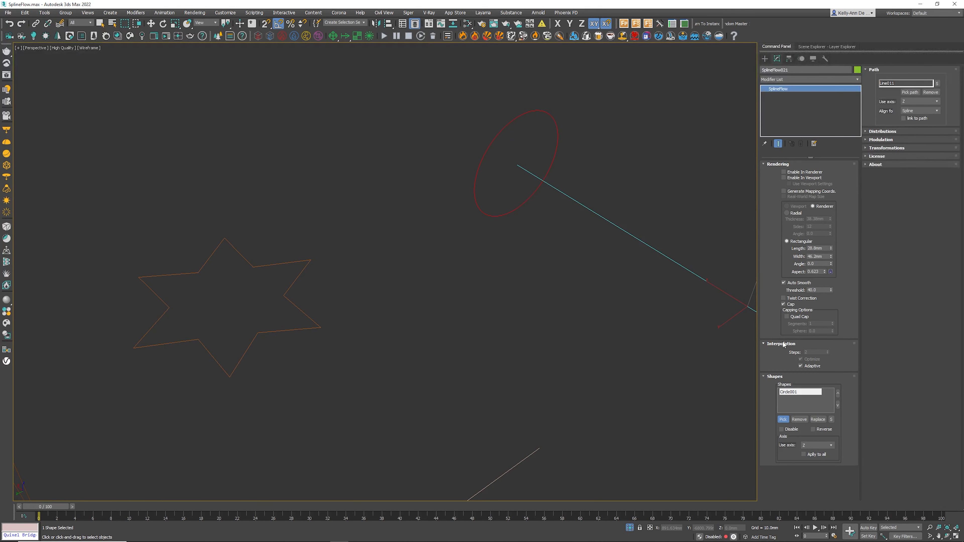
{"action": "left_click", "coordinate": [808, 366]}
{"action": "left_click", "coordinate": [812, 366]}
- Re-enable the SplineFlow in the viewport and renderer, and return to the shaded display with both circles in view
{"action": "left_click", "coordinate": [793, 179]}
{"action": "left_click", "coordinate": [783, 172]}
{"action": "left_click", "coordinate": [773, 166]}
{"action": "key", "text": "F3"}
{"action": "middle_click_drag", "start_coordinate": [610, 232], "coordinate": [497, 220]}
{"action": "scroll", "coordinate": [497, 220], "scroll_direction": "down", "scroll_amount": 3}
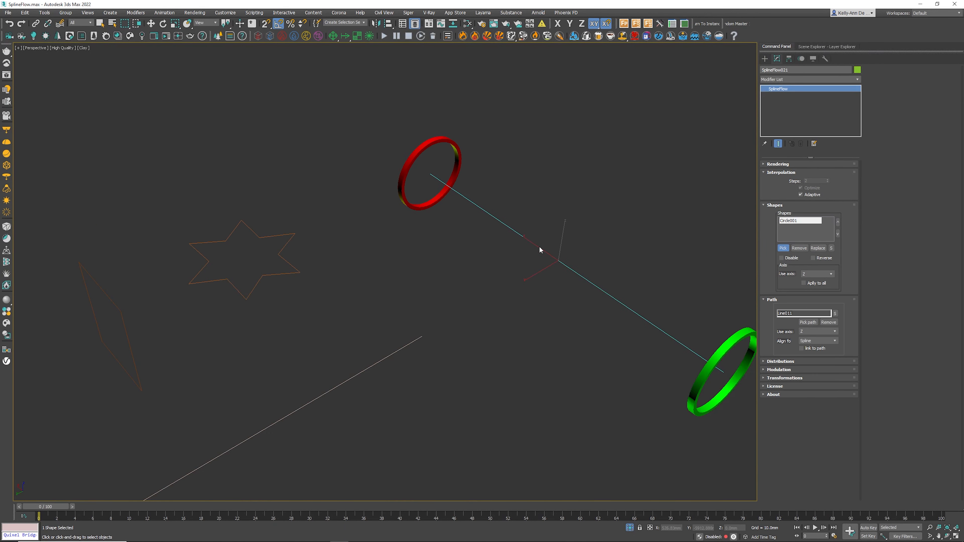
{"action": "scroll", "coordinate": [530, 218], "scroll_direction": "down", "scroll_amount": 4}
{"action": "mouse_move", "coordinate": [539, 246]}
{"action": "middle_mouse_down"}
{"action": "mouse_move", "coordinate": [531, 211]}
{"action": "mouse_move", "coordinate": [571, 228]}
{"action": "middle_mouse_up"}
{"action": "scroll", "coordinate": [578, 262], "scroll_direction": "up", "scroll_amount": 2}
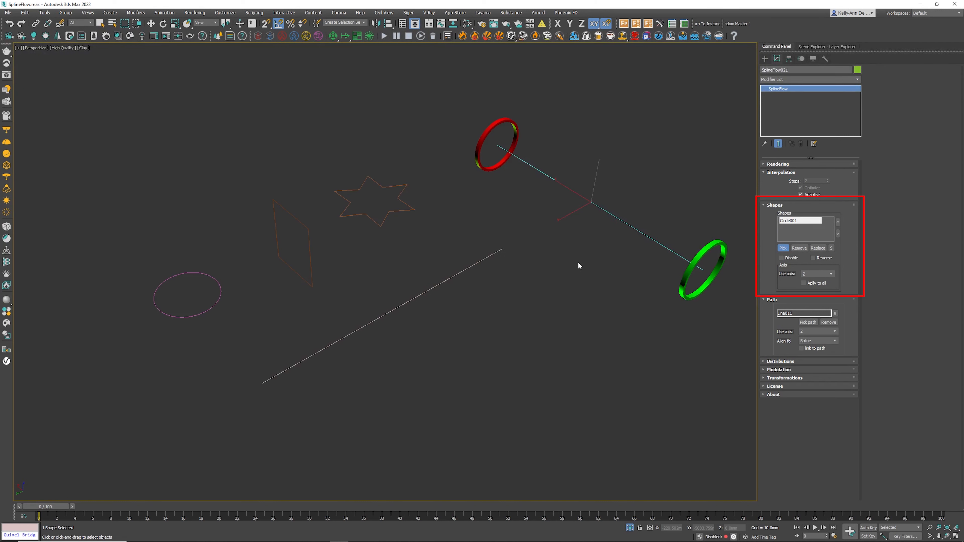
- Add the rectangle and the star to the SplineFlow's list of shapes
{"action": "left_click", "coordinate": [783, 248]}
{"action": "left_click", "coordinate": [305, 226]}
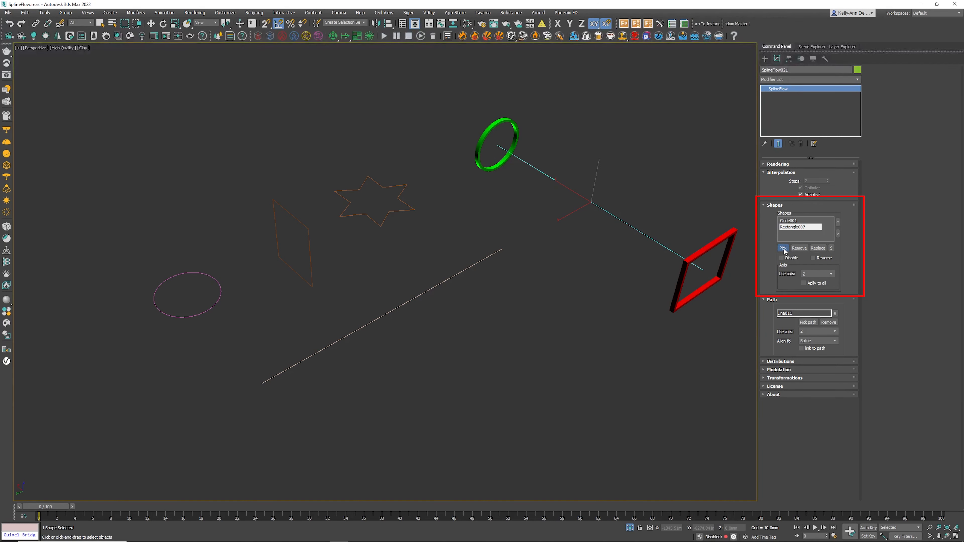
{"action": "left_click", "coordinate": [400, 210]}
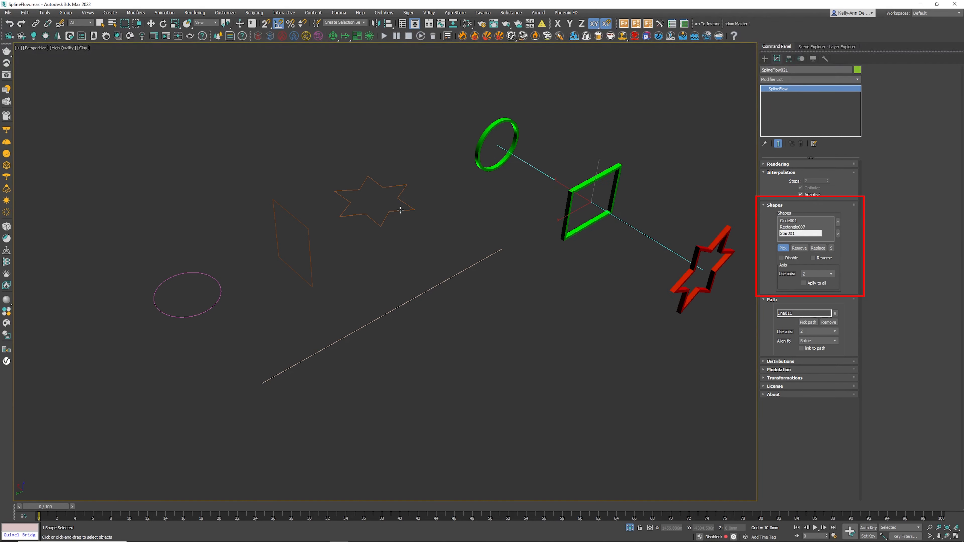
- Examine which shape along the path belongs to each list entry by highlighting the circle, rectangle and star repeatedly
{"action": "left_click", "coordinate": [788, 221]}
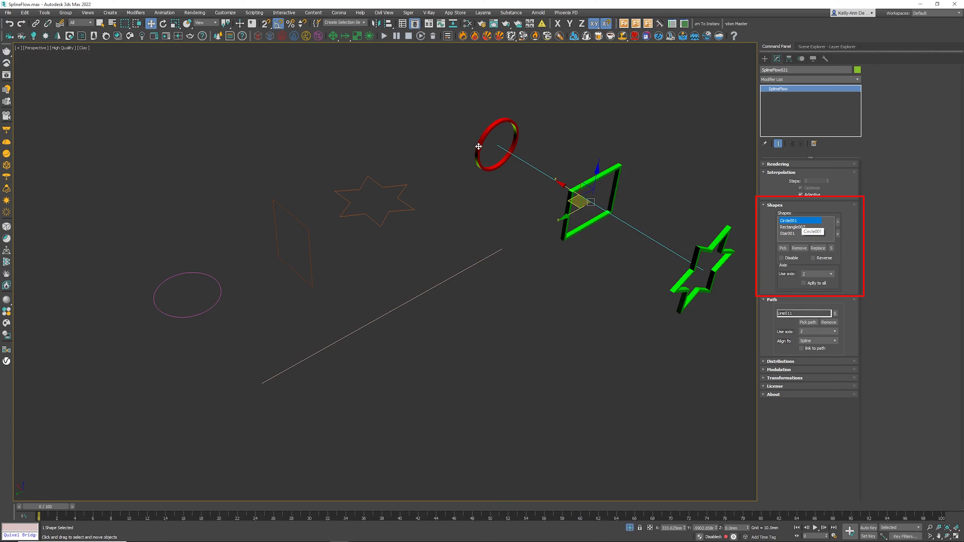
{"action": "left_click", "coordinate": [790, 227]}
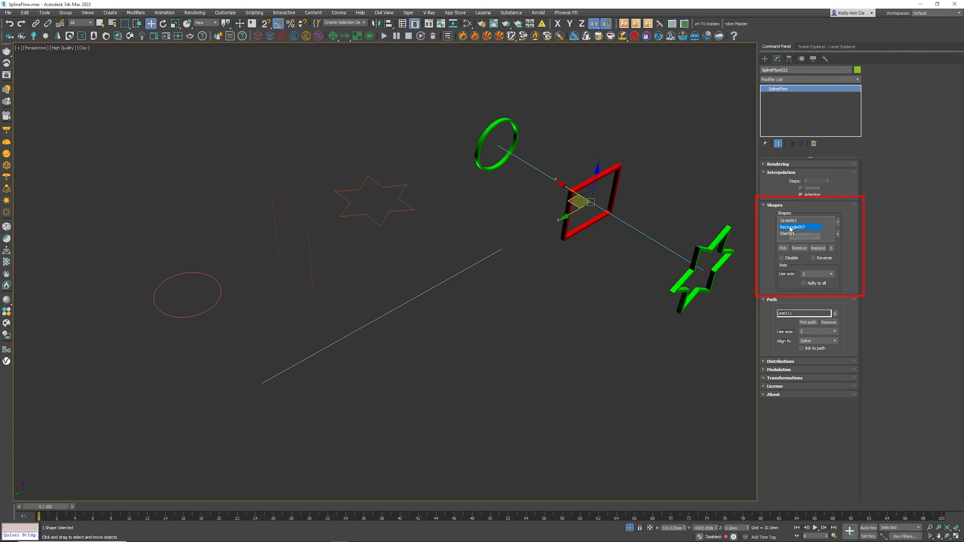
{"action": "left_click", "coordinate": [792, 233]}
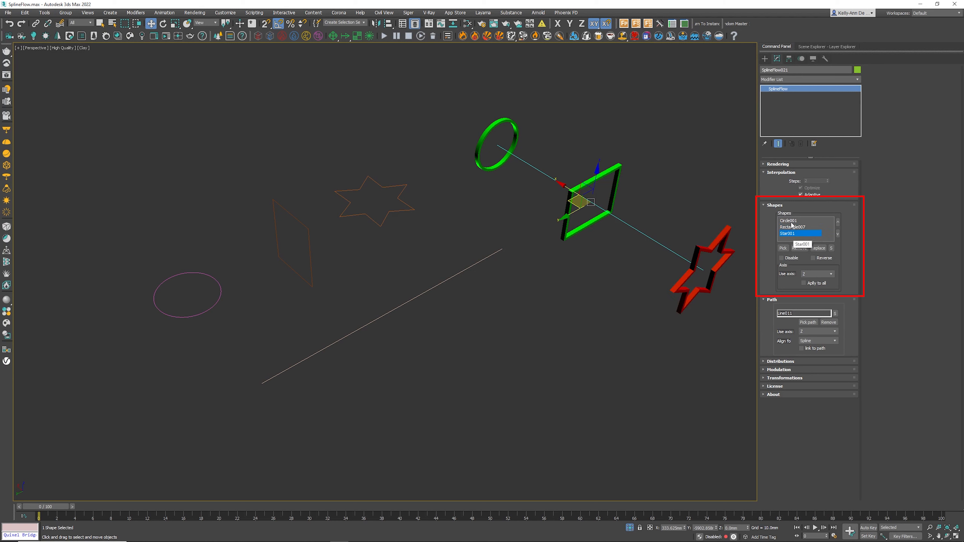
{"action": "left_click", "coordinate": [791, 220]}
{"action": "left_click", "coordinate": [789, 227]}
{"action": "left_click", "coordinate": [789, 234]}
{"action": "left_click", "coordinate": [799, 221]}
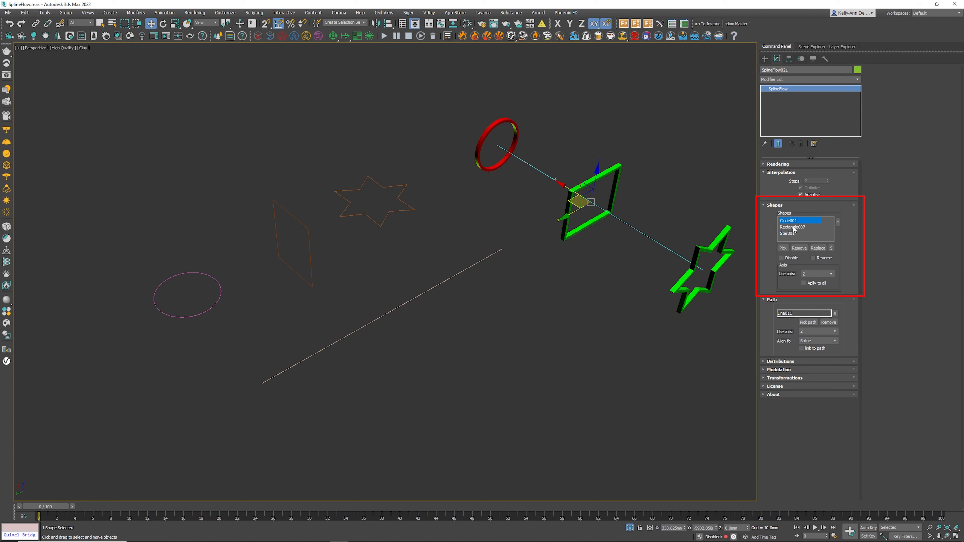
{"action": "left_click", "coordinate": [793, 227]}
{"action": "left_click", "coordinate": [791, 234]}
{"action": "left_click", "coordinate": [792, 228]}
{"action": "left_click", "coordinate": [791, 221]}
{"action": "left_click", "coordinate": [791, 234]}
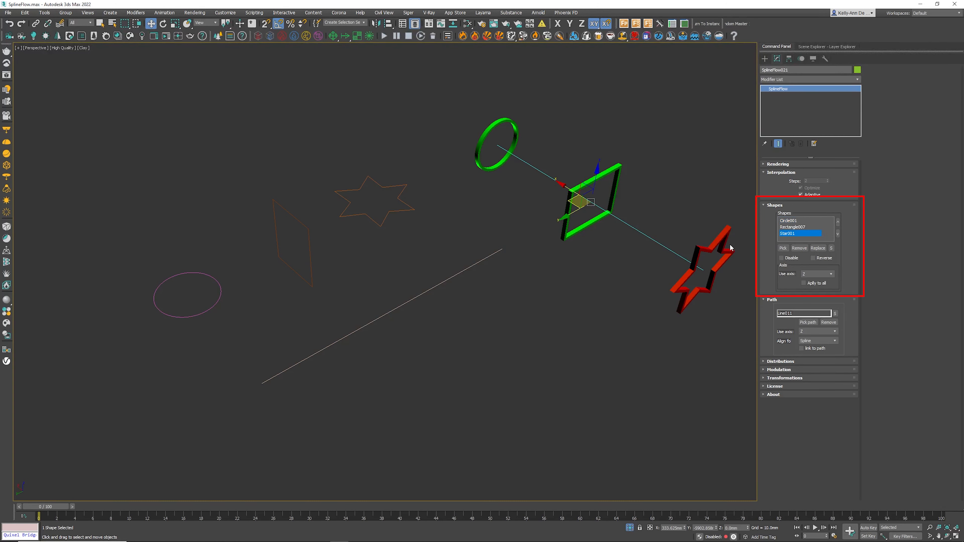
- Remove the star from the SplineFlow's shapes list and add it back from the scene
{"action": "left_click", "coordinate": [802, 249]}
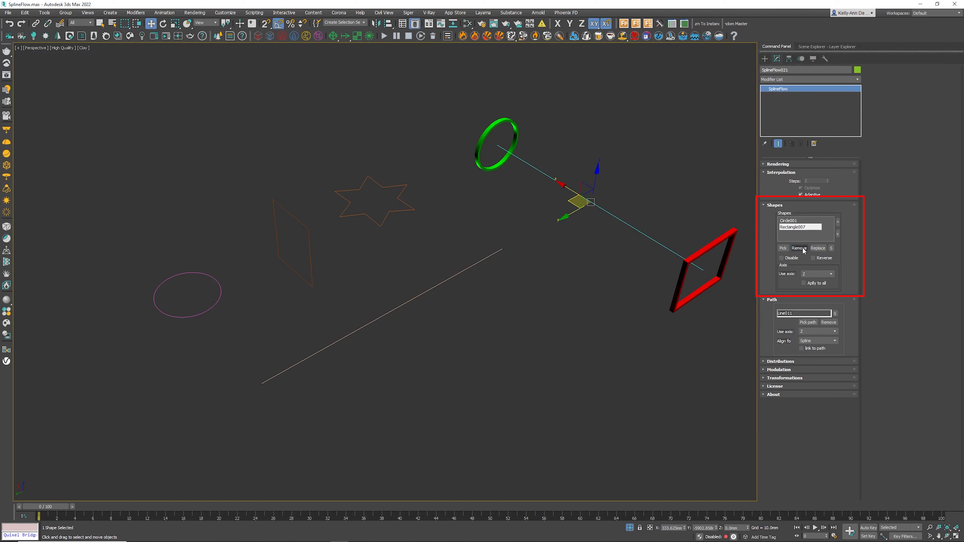
{"action": "left_click", "coordinate": [783, 248]}
{"action": "left_click", "coordinate": [414, 210]}
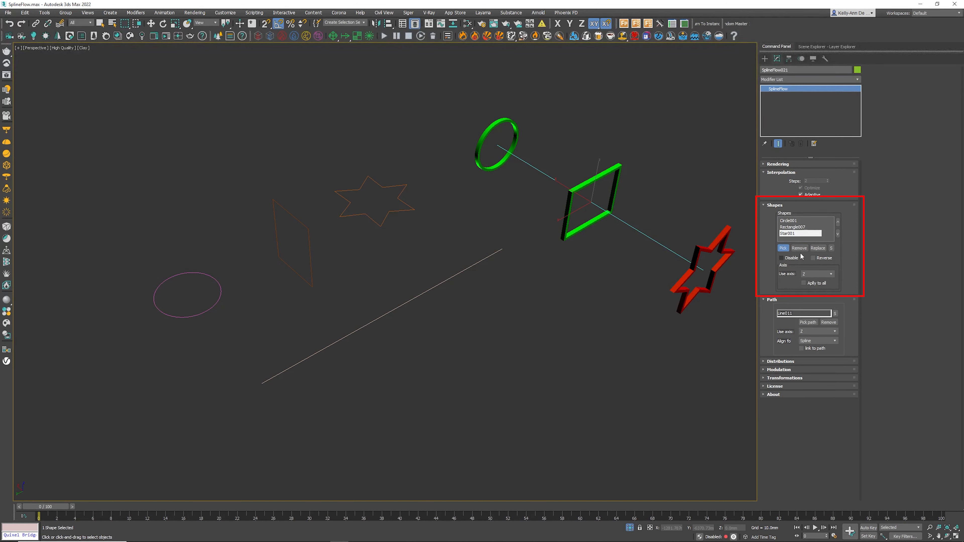
- Replace the star entry in the SplineFlow's shapes list with the circle from the scene
{"action": "left_click", "coordinate": [787, 234]}
{"action": "left_click", "coordinate": [817, 248]}
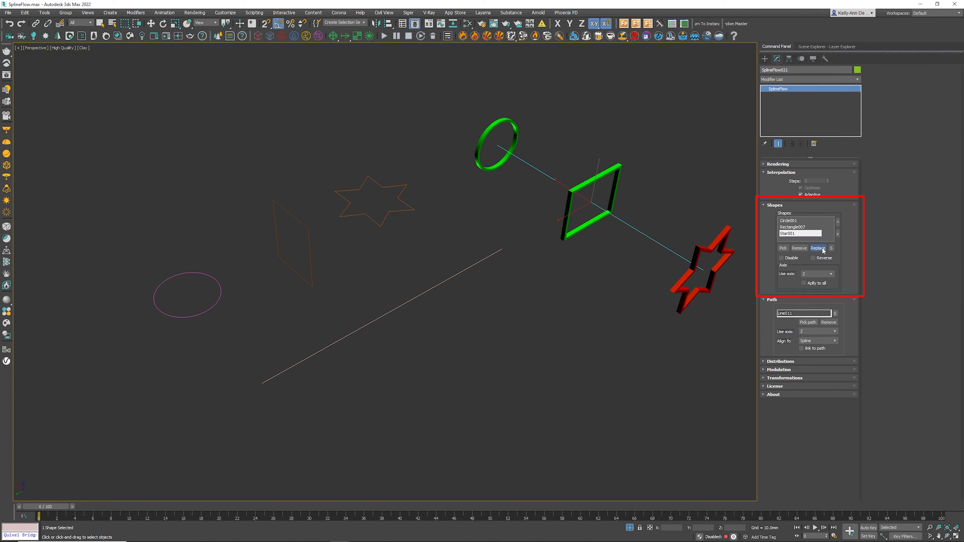
{"action": "left_click", "coordinate": [215, 280]}
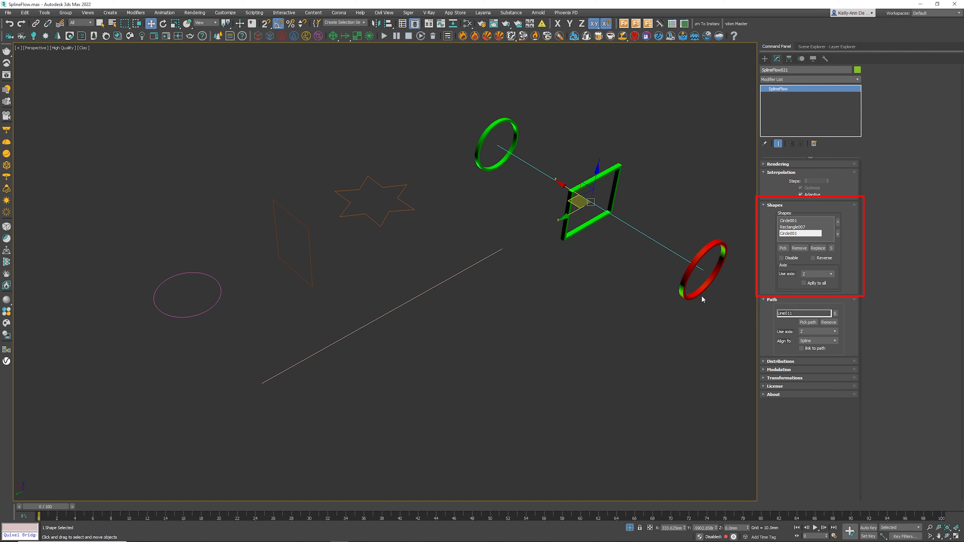
- Select the source circle from its shapes list entry, set its radius to 600 mm, and return it to 300 mm
{"action": "left_click", "coordinate": [831, 249]}
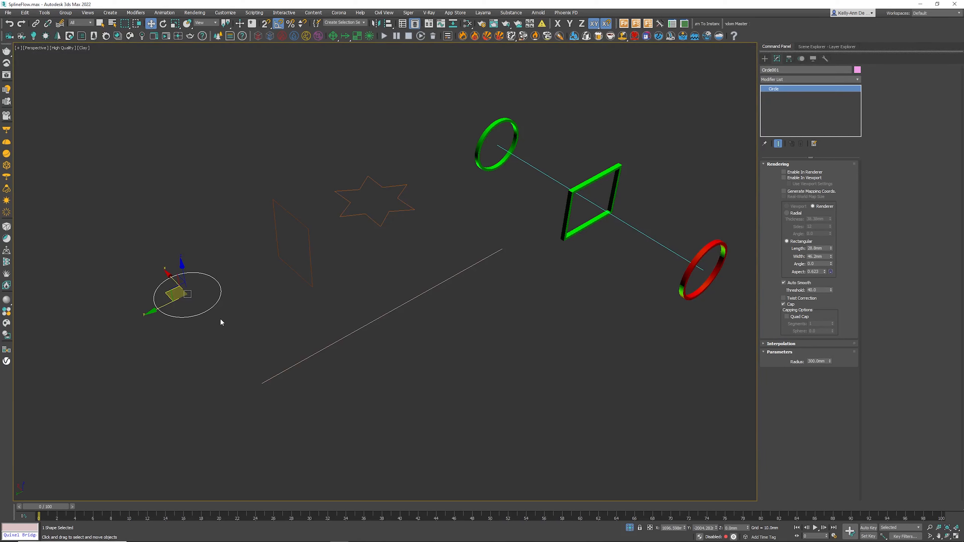
{"action": "left_click", "coordinate": [830, 247]}
{"action": "key", "text": "ctrl+z"}
{"action": "left_click", "coordinate": [217, 259]}
{"action": "left_click", "coordinate": [204, 274]}
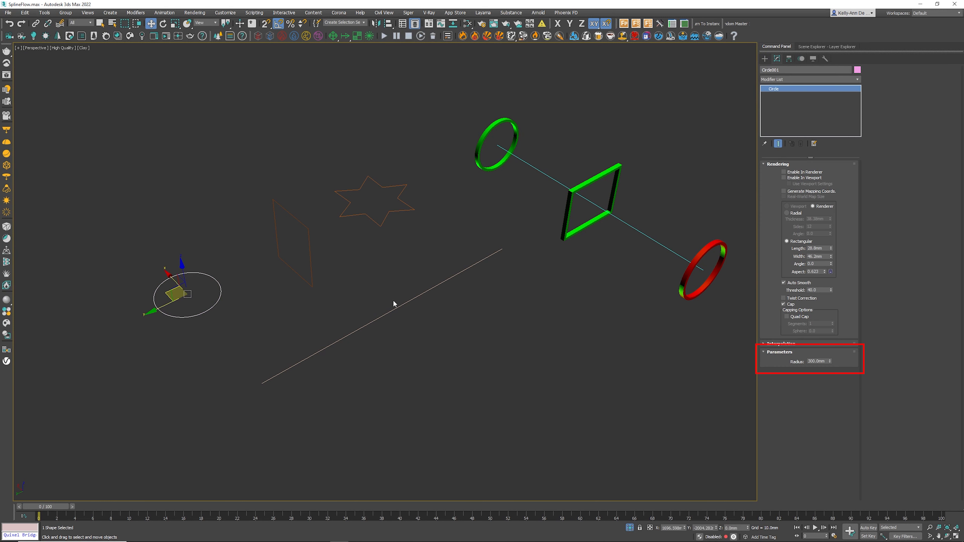
{"action": "double_click", "coordinate": [809, 361]}
{"action": "type", "text": "600"}
{"action": "key", "text": "Return"}
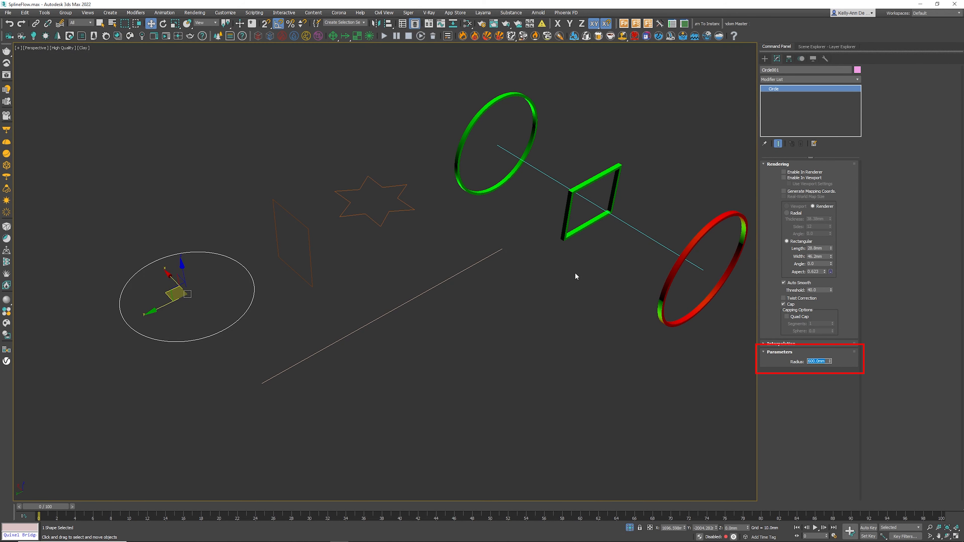
{"action": "type", "text": "300"}
{"action": "key", "text": "Return"}
- Scale the source circle uniformly to about 256 percent, and undo the scaling
{"action": "key", "text": "r"}
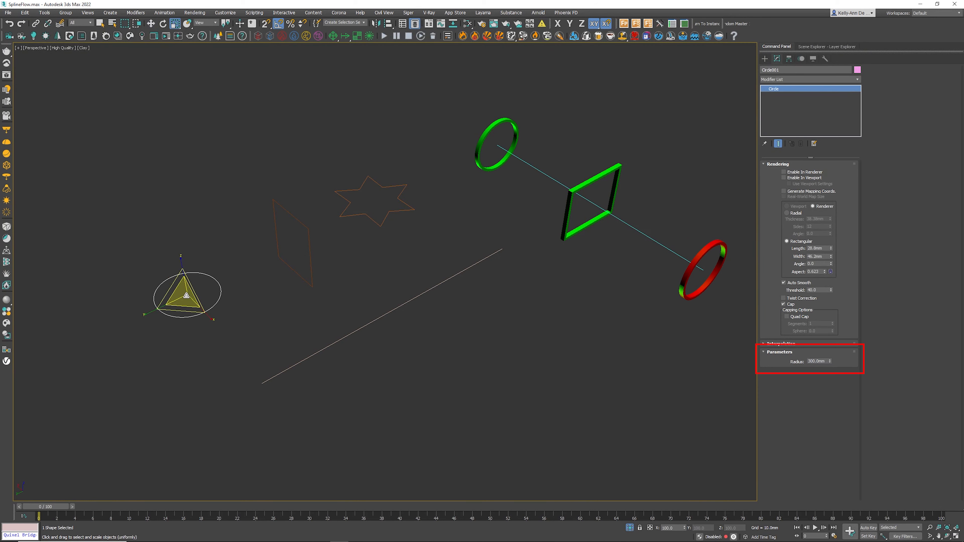
{"action": "left_click_drag", "start_coordinate": [186, 296], "coordinate": [542, 120]}
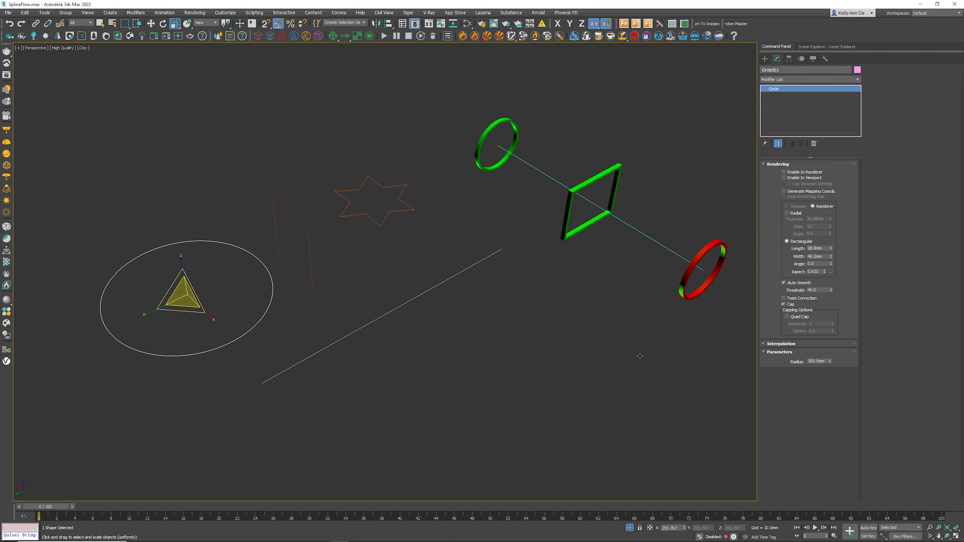
{"action": "key", "text": "ctrl+z"}
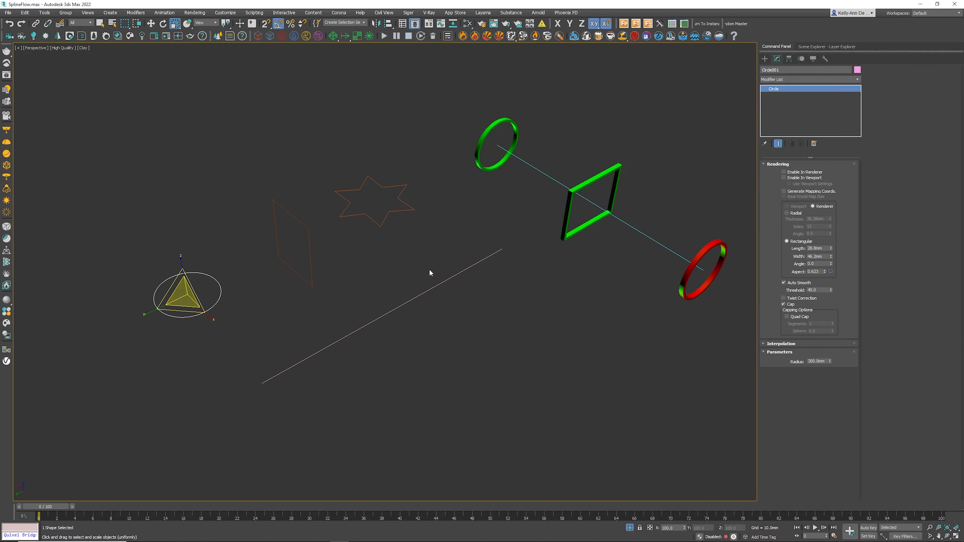
- Reselect the SplineFlow and highlight each of its three shape entries in turn
{"action": "left_click", "coordinate": [556, 166]}
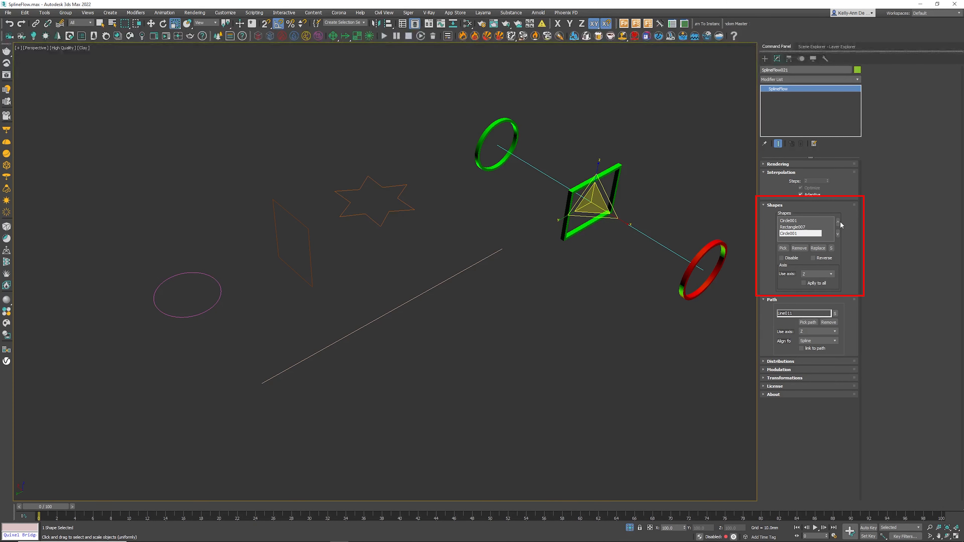
{"action": "left_click", "coordinate": [793, 220]}
{"action": "left_click", "coordinate": [793, 227]}
{"action": "left_click", "coordinate": [794, 234]}
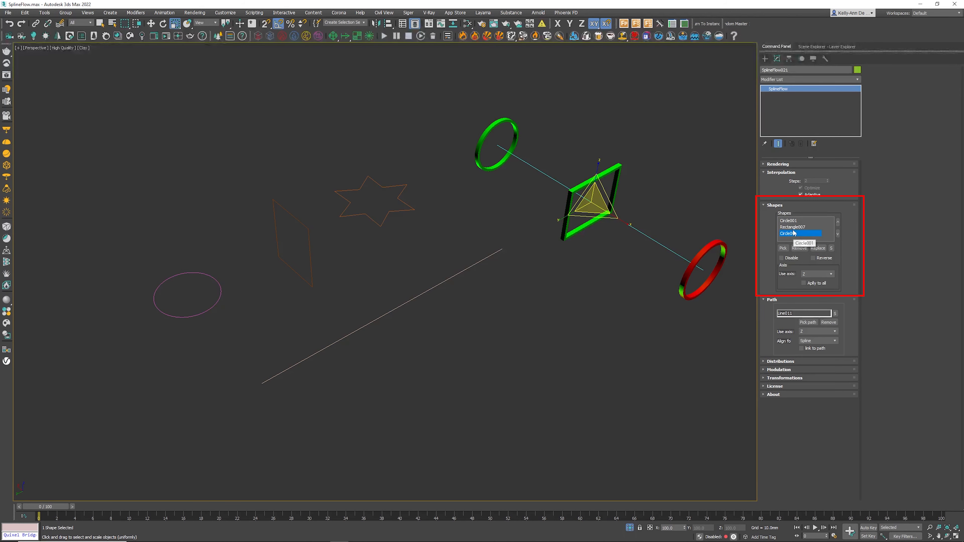
- Move the rectangle to the end of the SplineFlow's shapes list and back to its middle position
{"action": "left_click", "coordinate": [793, 227]}
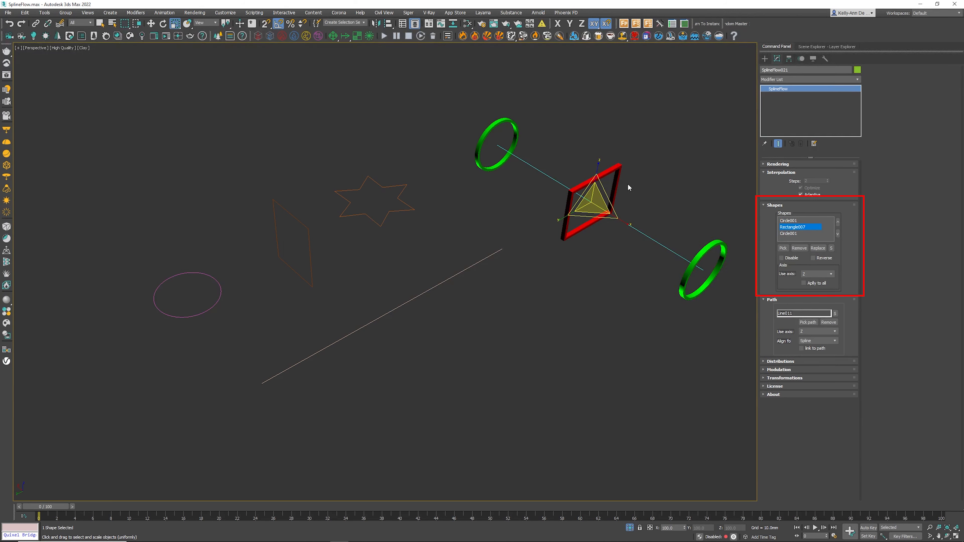
{"action": "left_click", "coordinate": [838, 234]}
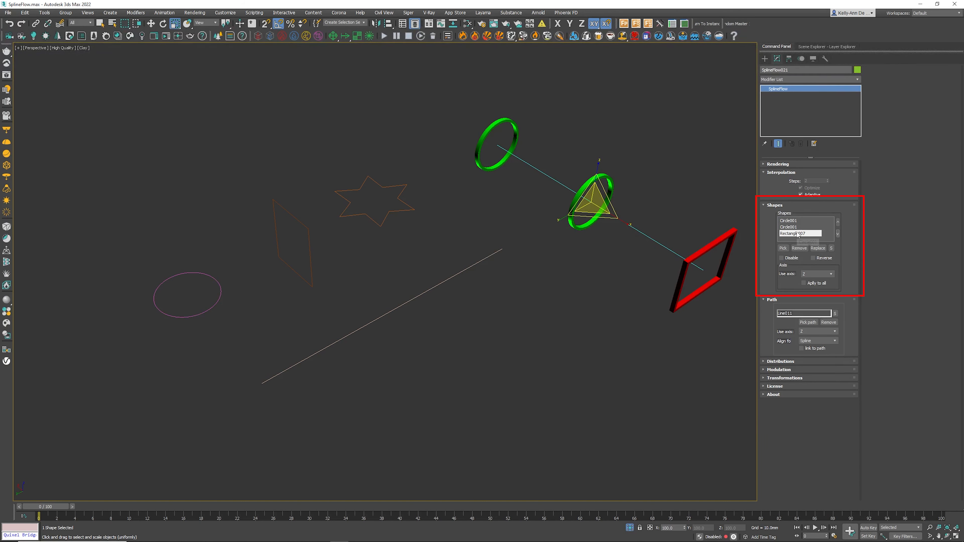
{"action": "left_click", "coordinate": [837, 222]}
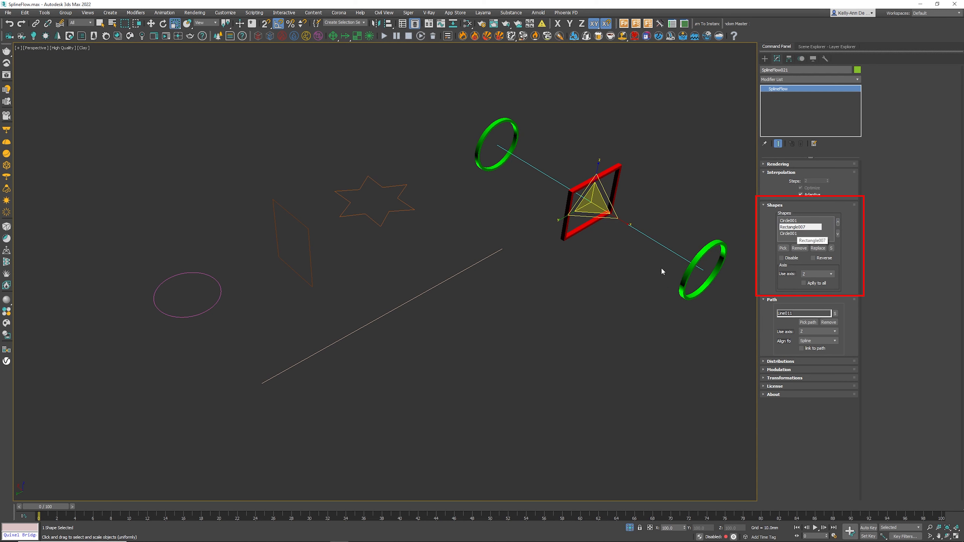
- Add the star to the SplineFlow's shapes as the fourth entry
{"action": "left_click", "coordinate": [782, 248]}
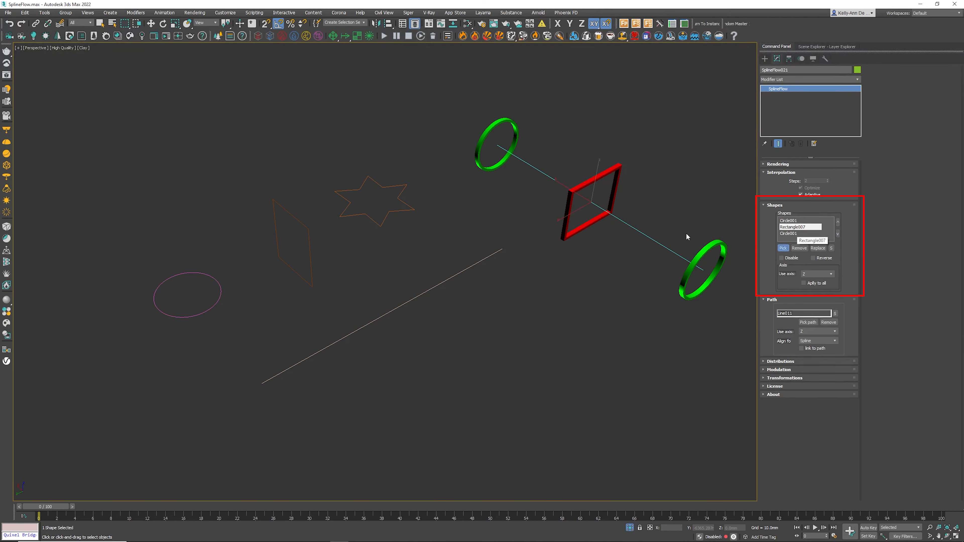
{"action": "left_click", "coordinate": [413, 208]}
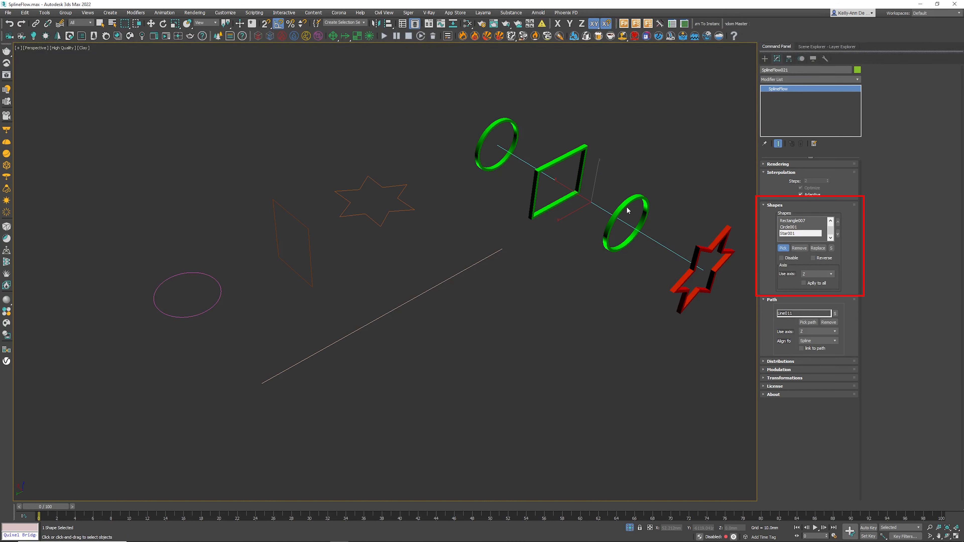
- Toggle Disable on and off twice for the second circle in the shapes list, leaving it enabled
{"action": "left_click", "coordinate": [830, 222]}
{"action": "left_click", "coordinate": [791, 233]}
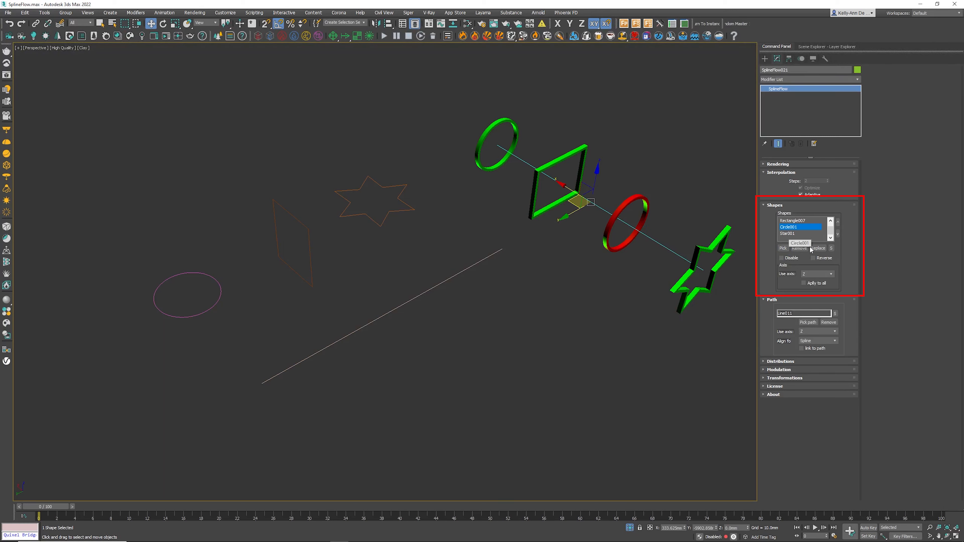
{"action": "left_click", "coordinate": [781, 259]}
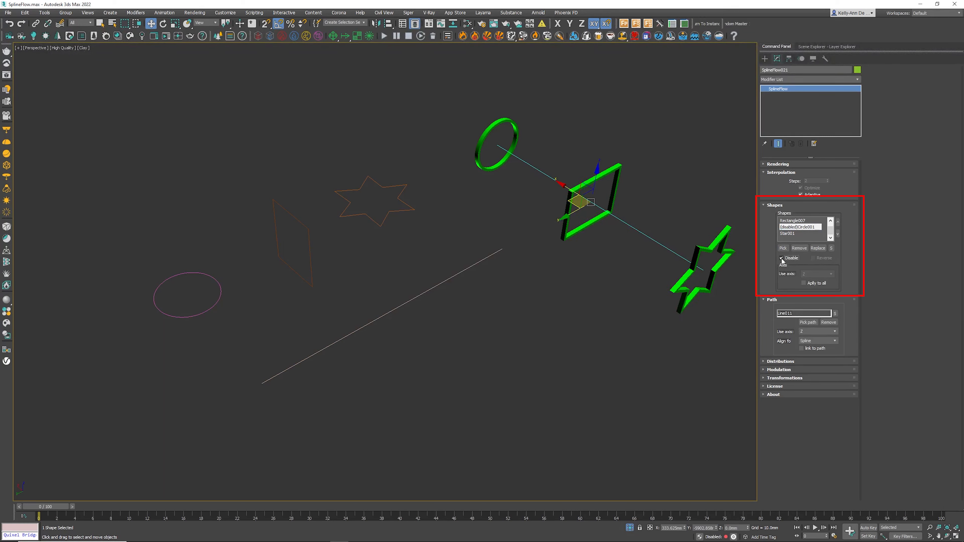
{"action": "left_click", "coordinate": [798, 228]}
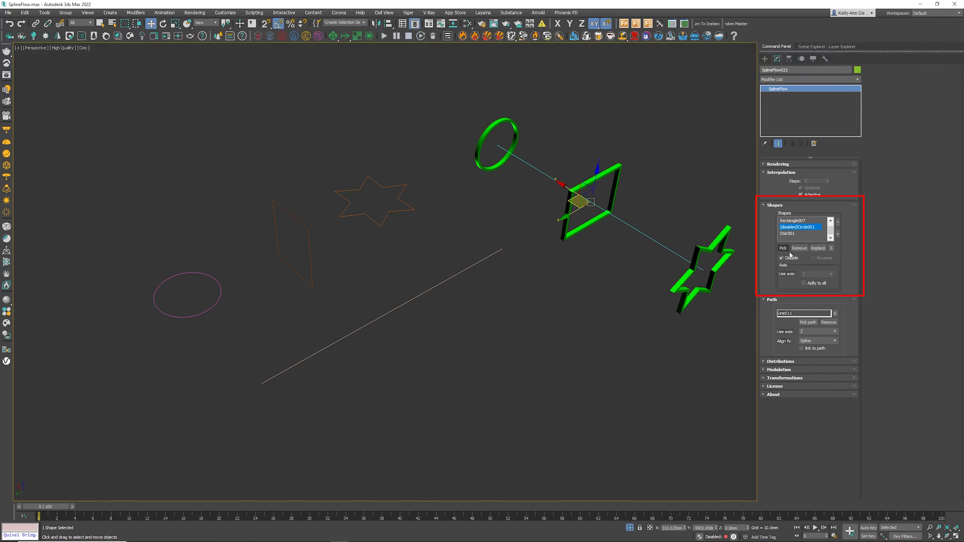
{"action": "left_click", "coordinate": [786, 260]}
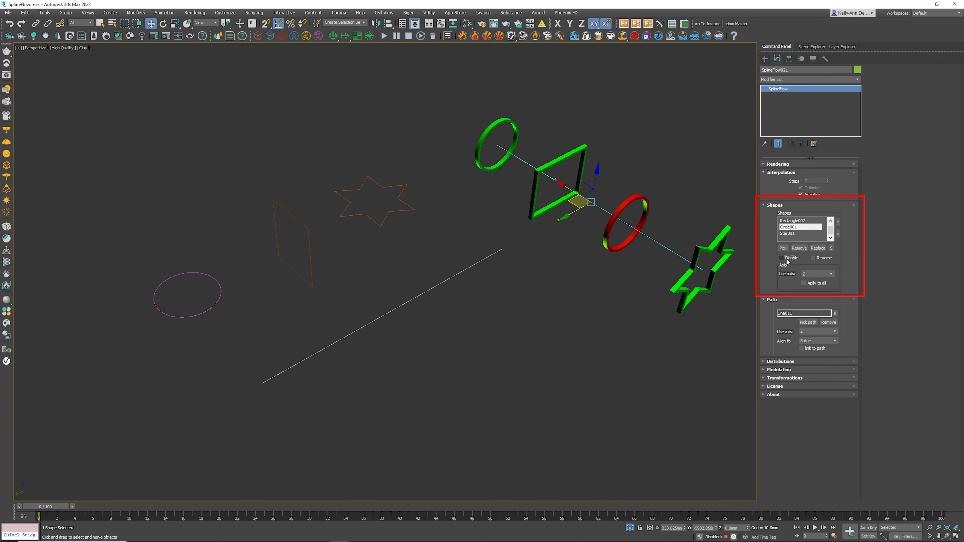
{"action": "left_click", "coordinate": [782, 258]}
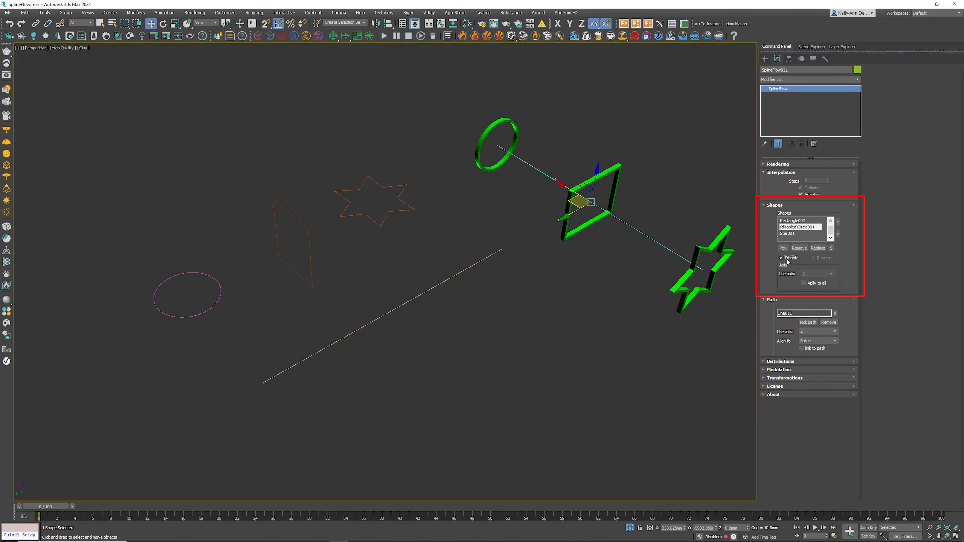
{"action": "left_click", "coordinate": [786, 259]}
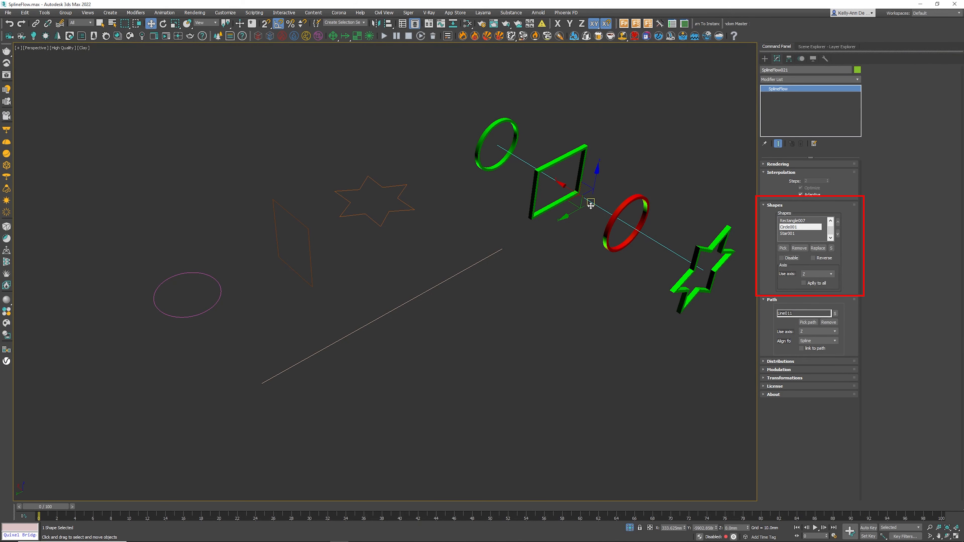
- Set the first circle's orientation axis to X and apply it to all shapes in the SplineFlow
{"action": "middle_click_drag", "start_coordinate": [588, 203], "coordinate": [555, 208]}
{"action": "left_click", "coordinate": [831, 221]}
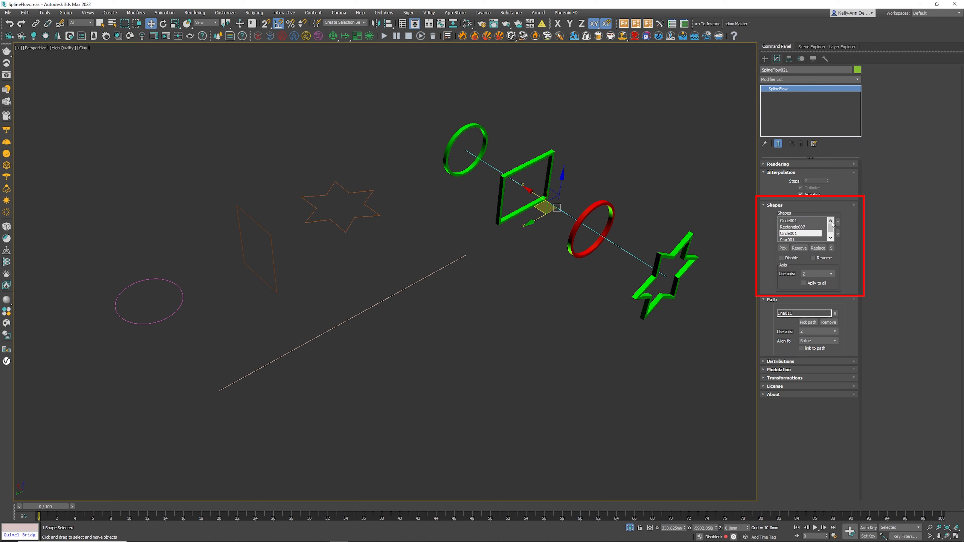
{"action": "left_click", "coordinate": [799, 220]}
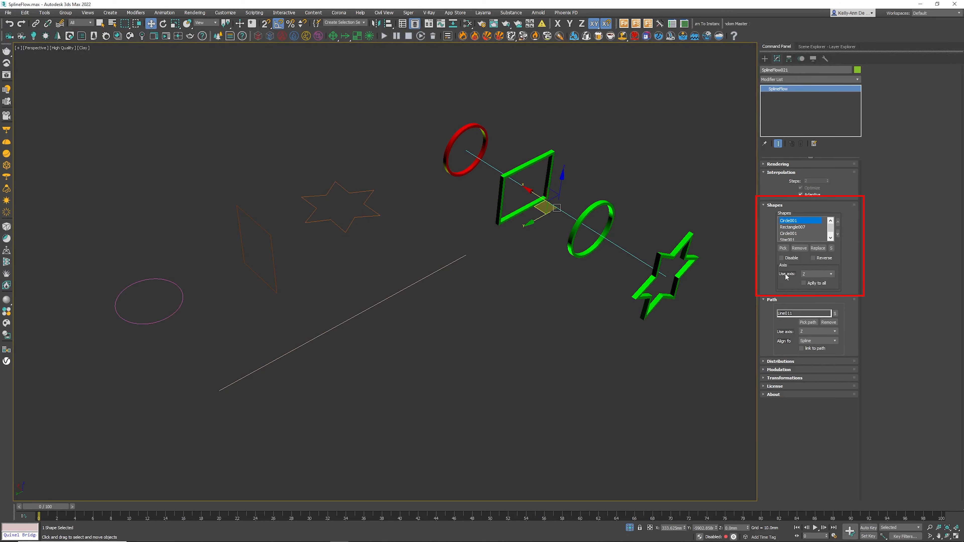
{"action": "left_click", "coordinate": [811, 274]}
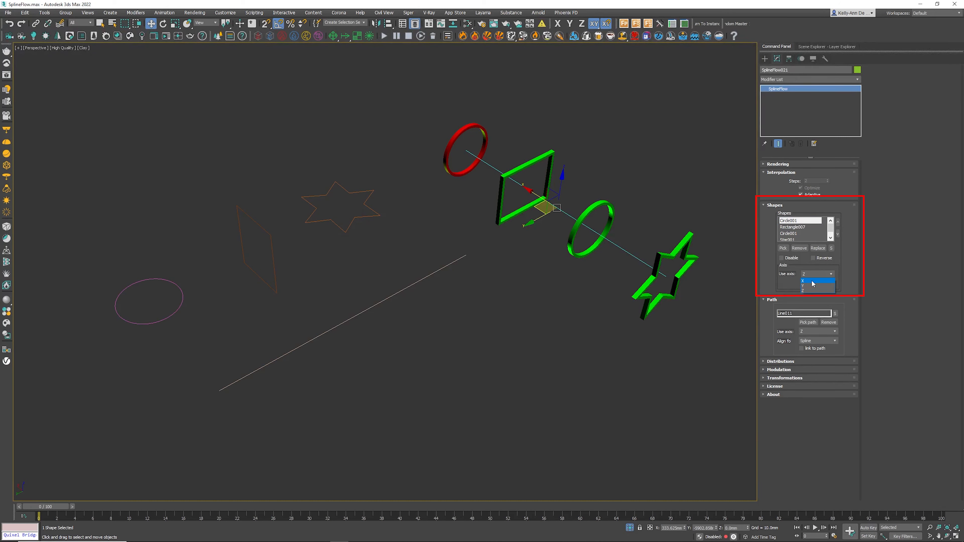
{"action": "left_click", "coordinate": [811, 281]}
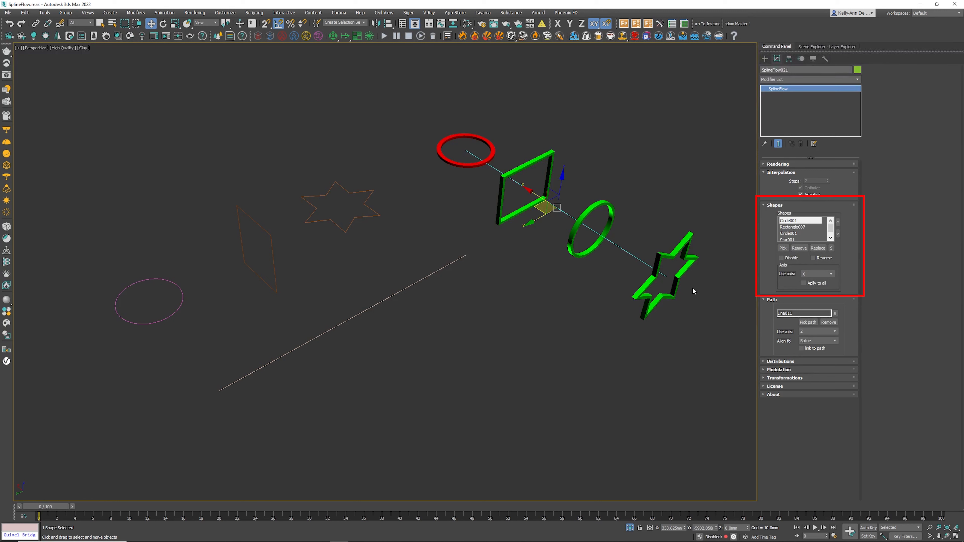
{"action": "left_click", "coordinate": [803, 284]}
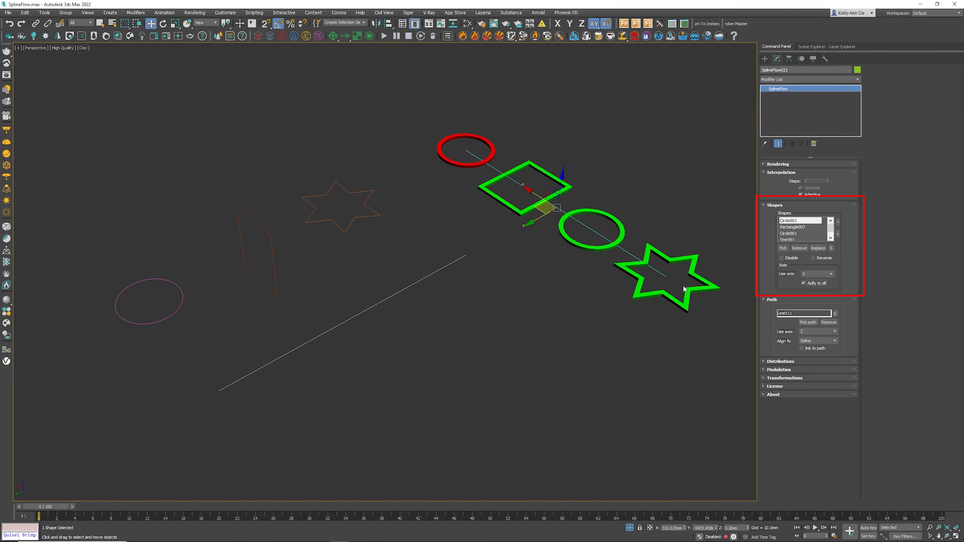
- Turn off Apply to all, switch the star's orientation axis to Y and then Z, and apply Z to all shapes
{"action": "left_click", "coordinate": [816, 284]}
{"action": "left_click", "coordinate": [787, 239]}
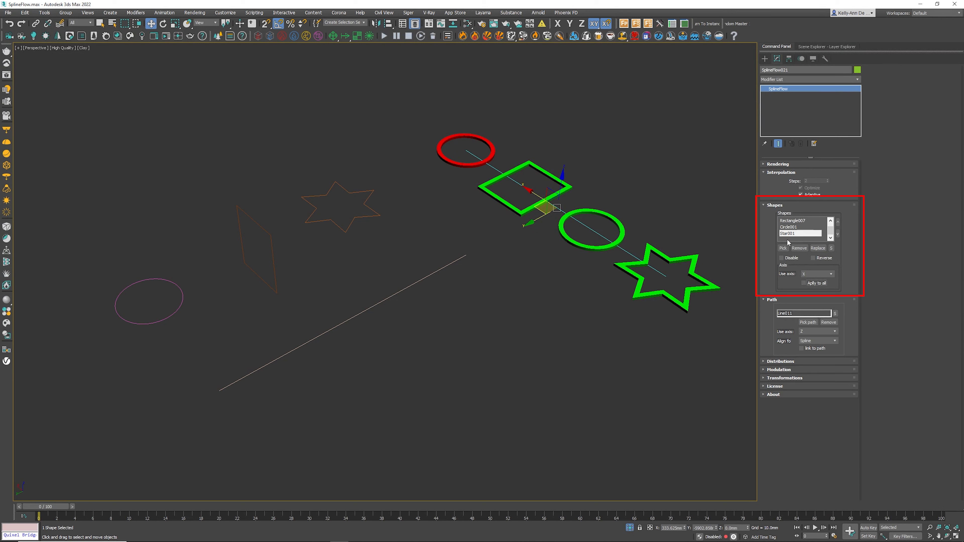
{"action": "left_click", "coordinate": [811, 274]}
{"action": "left_click", "coordinate": [809, 285]}
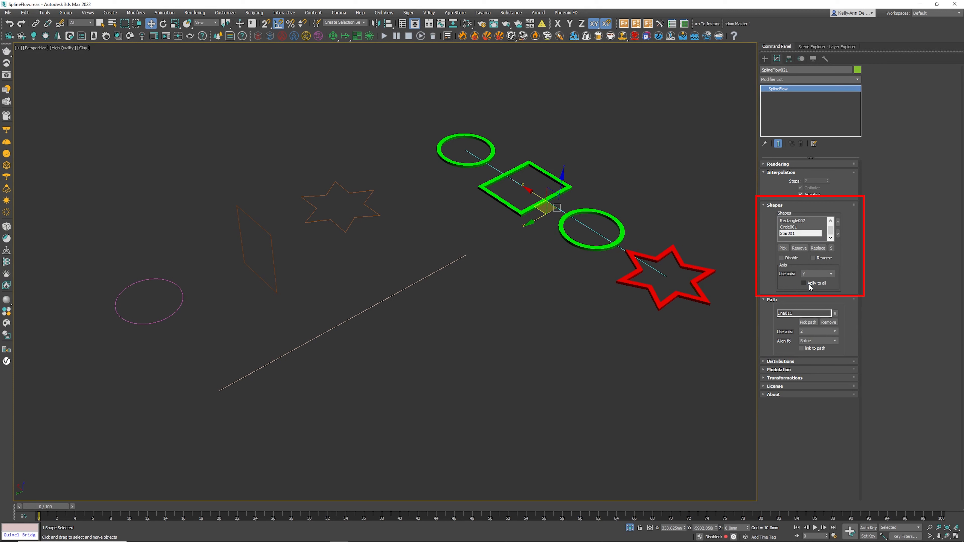
{"action": "left_click", "coordinate": [815, 274]}
{"action": "left_click", "coordinate": [810, 291]}
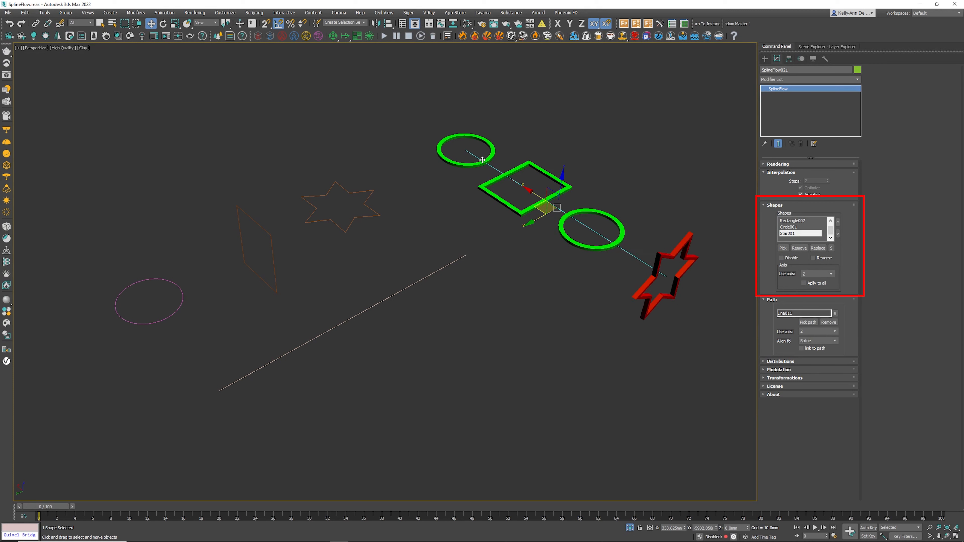
{"action": "left_click", "coordinate": [804, 283]}
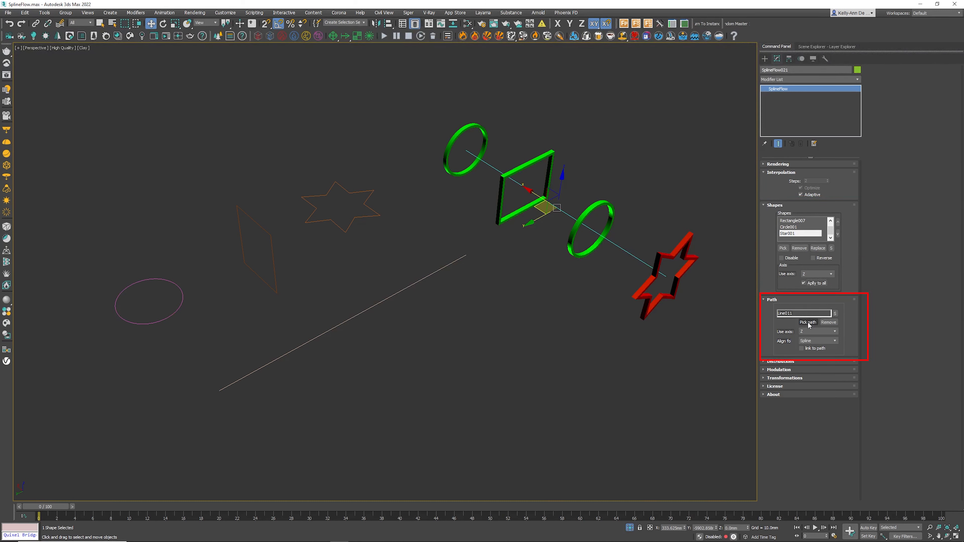
- Select the SplineFlow's path line and move its first vertex slightly at vertex level
{"action": "left_click", "coordinate": [835, 313]}
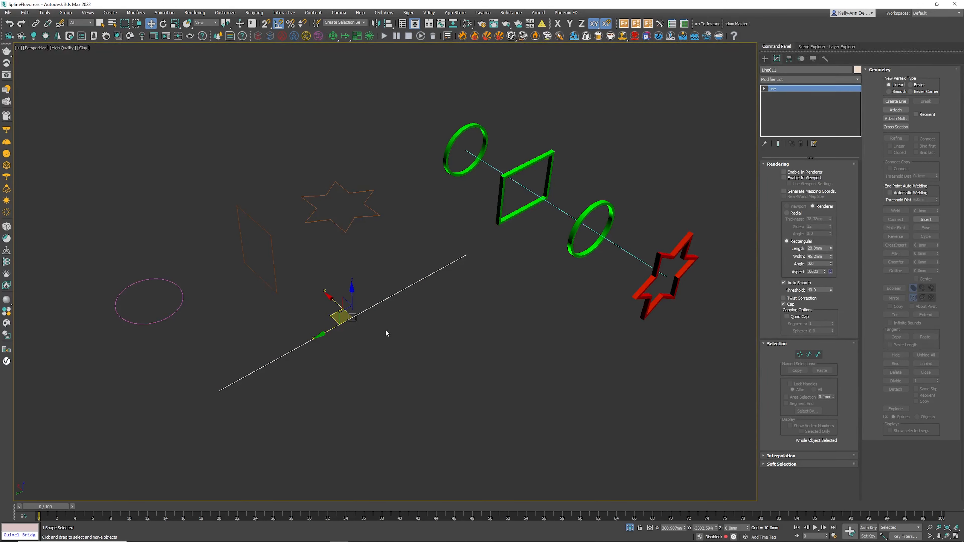
{"action": "key", "text": "1"}
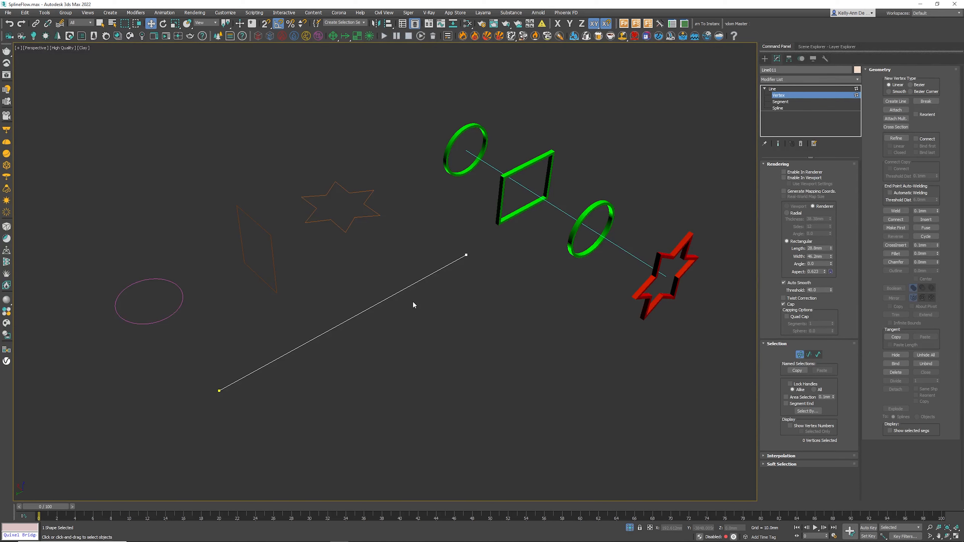
{"action": "left_click", "coordinate": [219, 390]}
{"action": "left_click_drag", "start_coordinate": [187, 385], "coordinate": [198, 402]}
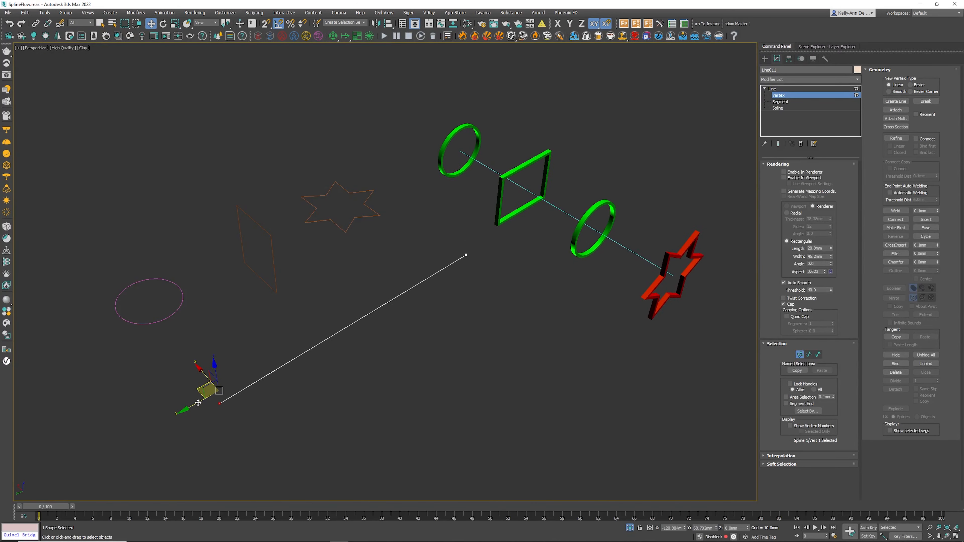
- Convert the line's first vertex to Bezier, pull its handle out to curve the path, and enable Adaptive interpolation
{"action": "right_click", "coordinate": [219, 402]}
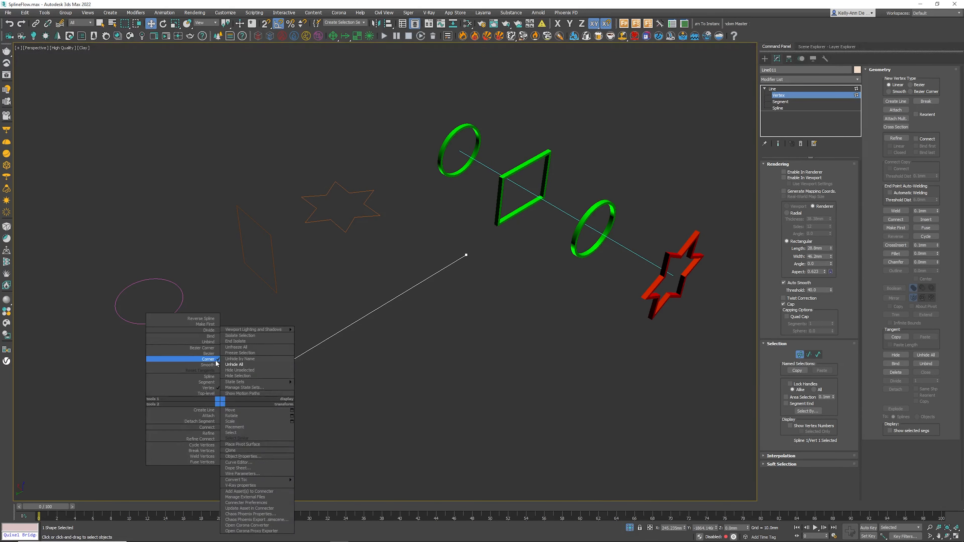
{"action": "left_click", "coordinate": [213, 355]}
{"action": "left_click_drag", "start_coordinate": [311, 348], "coordinate": [466, 445]}
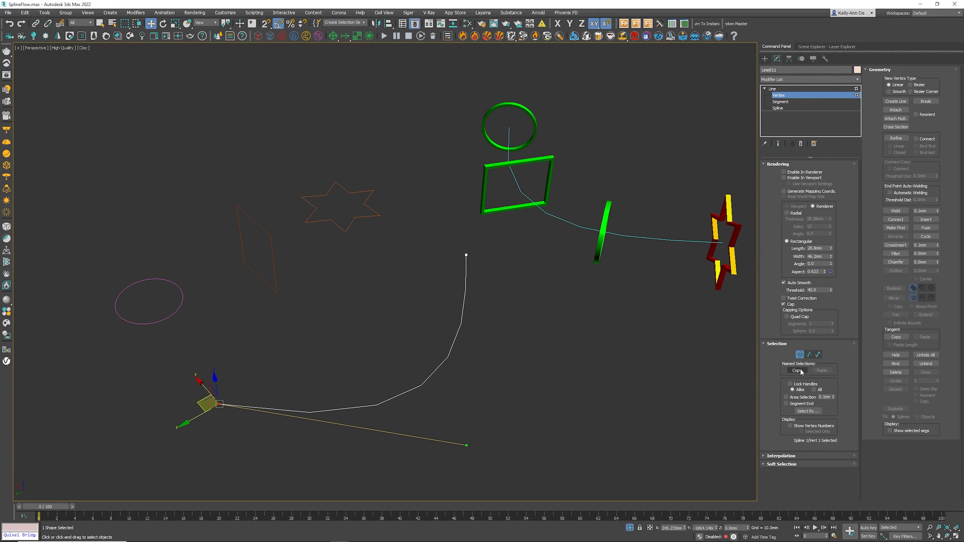
{"action": "left_click", "coordinate": [780, 455]}
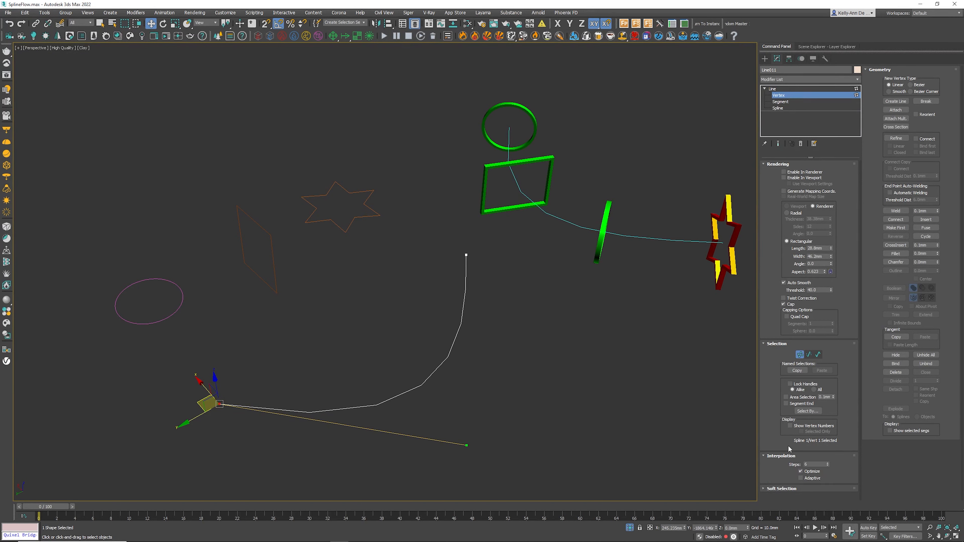
{"action": "left_click", "coordinate": [800, 478]}
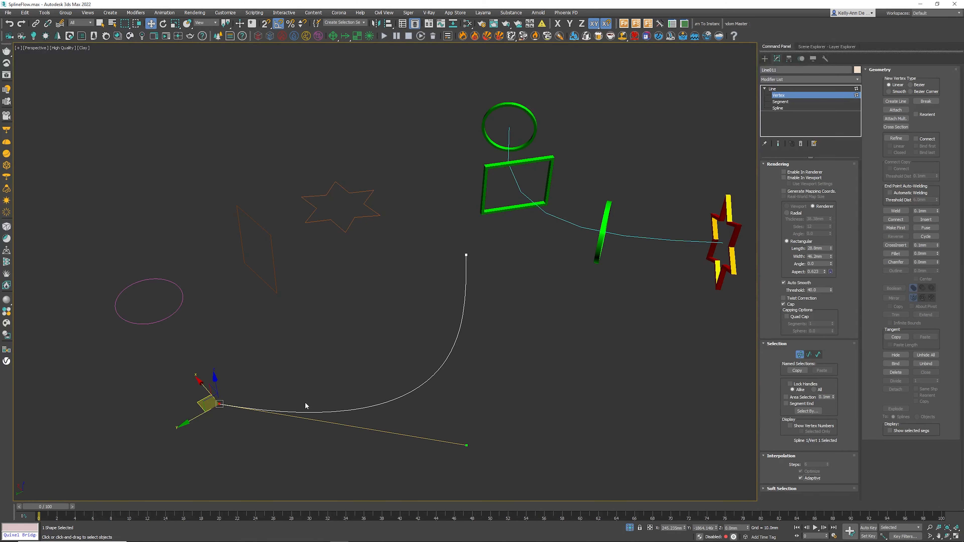
- Move both end vertices of the curved path line a little further away from the SplineFlow shapes
{"action": "left_click_drag", "start_coordinate": [207, 403], "coordinate": [176, 401]}
{"action": "left_click", "coordinate": [466, 255]}
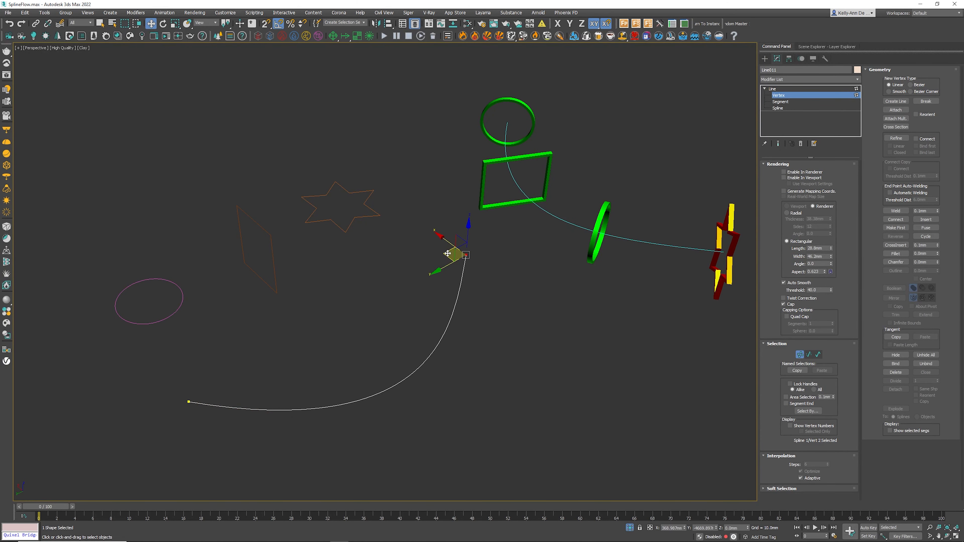
{"action": "left_click_drag", "start_coordinate": [447, 253], "coordinate": [413, 246]}
{"action": "middle_click_drag", "start_coordinate": [539, 277], "coordinate": [501, 280]}
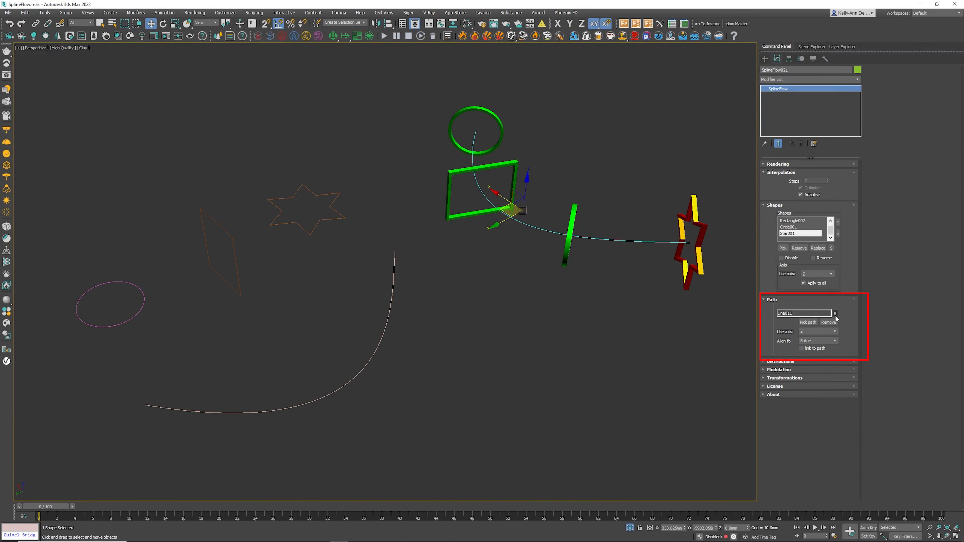
- Switch the SplineFlow's path axis to X, to Y, and back to Z
{"action": "left_click", "coordinate": [805, 333]}
{"action": "left_click", "coordinate": [805, 336]}
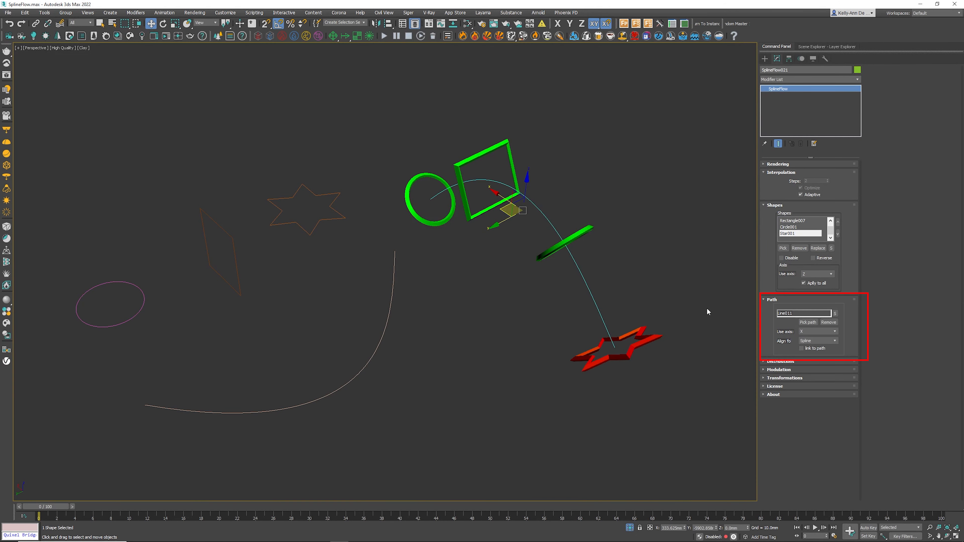
{"action": "left_click", "coordinate": [807, 343]}
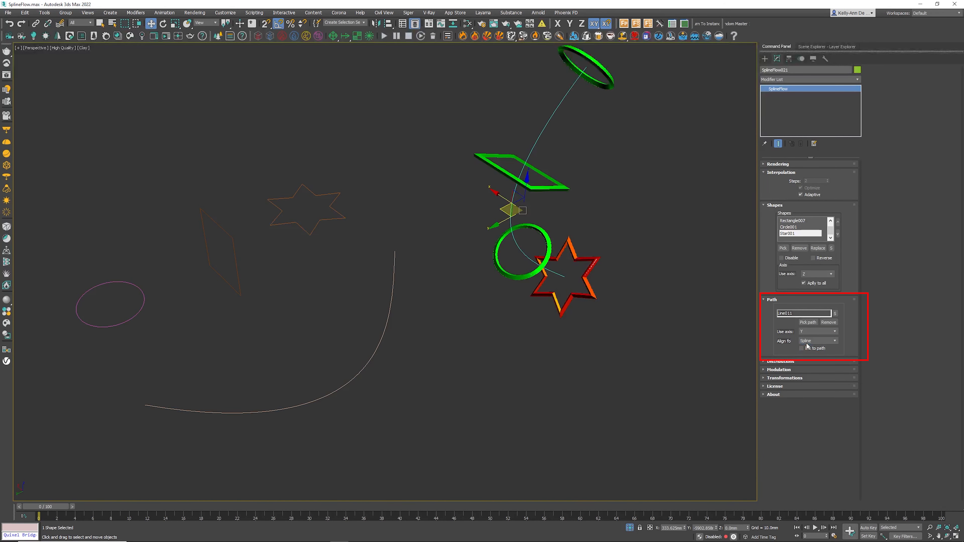
{"action": "left_click", "coordinate": [815, 332]}
{"action": "left_click", "coordinate": [809, 348]}
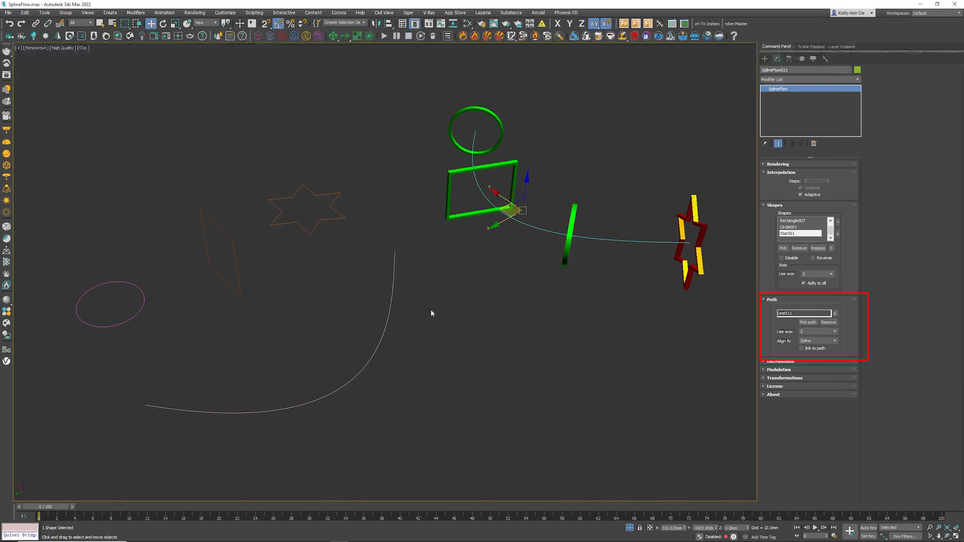
- Hide the Start layer, show the Align Follow layer, and select SplineFlow006 in it
{"action": "left_click", "coordinate": [815, 46]}
{"action": "left_click", "coordinate": [778, 118]}
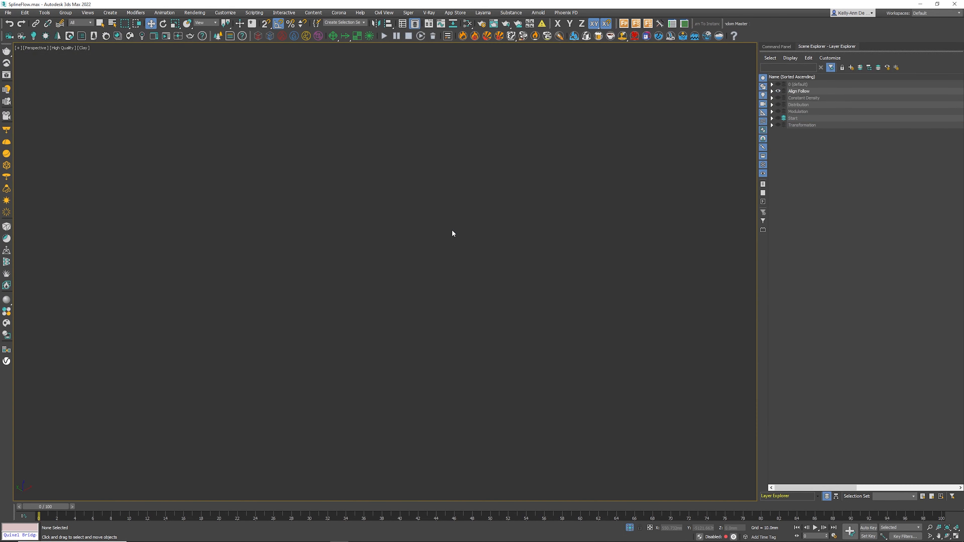
{"action": "left_click", "coordinate": [772, 91]}
{"action": "left_click", "coordinate": [796, 104]}
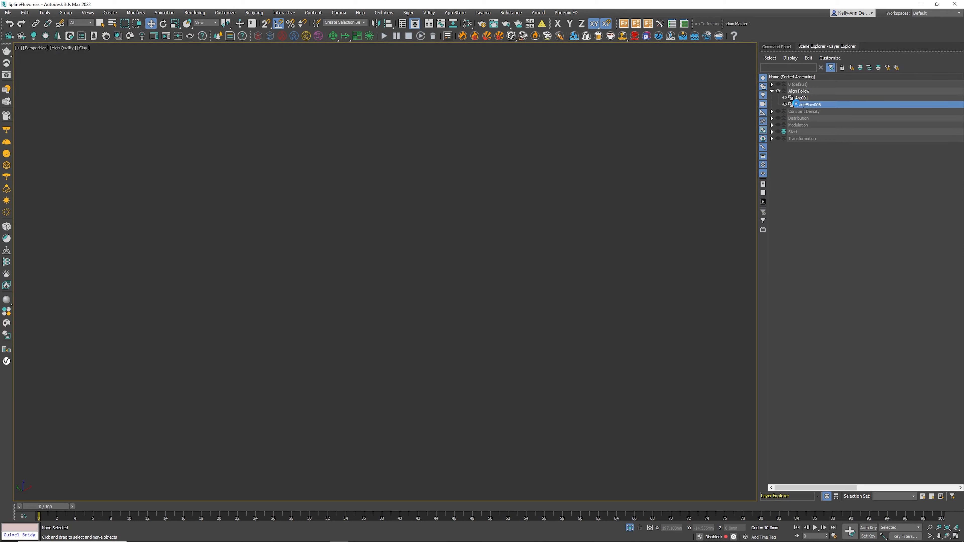
{"action": "middle_click_drag", "start_coordinate": [495, 297], "coordinate": [380, 290], "text": "alt"}
{"action": "scroll", "coordinate": [513, 298], "scroll_direction": "down", "scroll_amount": 3}
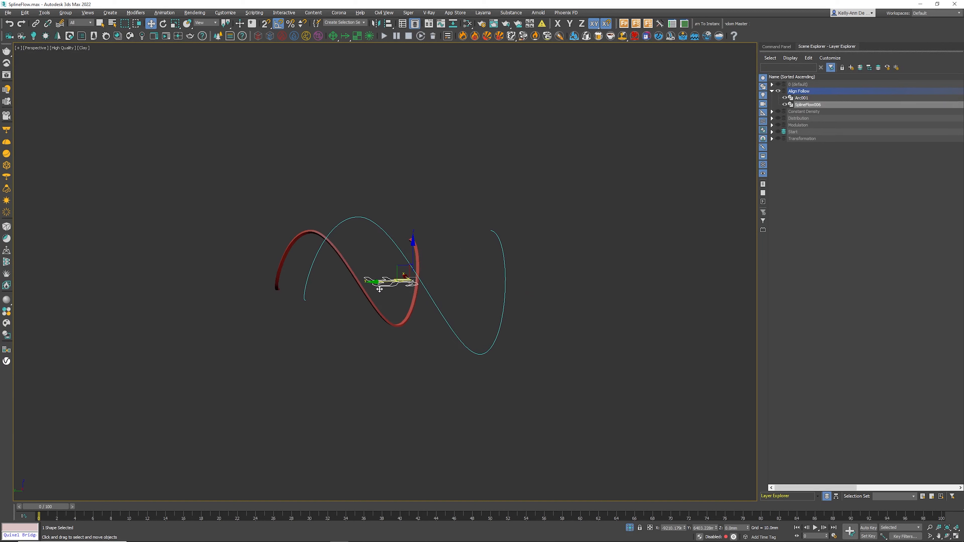
{"action": "middle_click_drag", "start_coordinate": [504, 257], "coordinate": [456, 284], "text": "alt"}
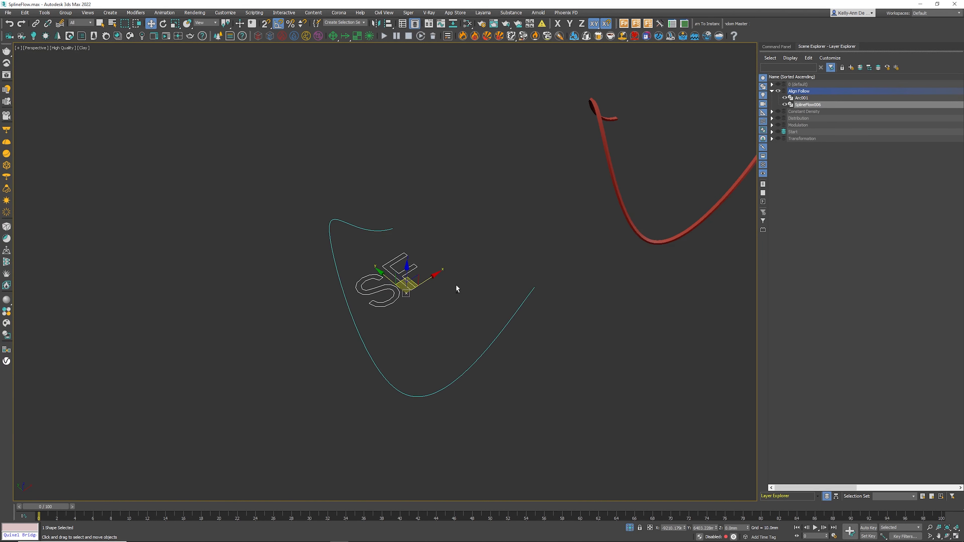
- Try to draw a circle spline in the viewport near the SplineFlow006 path
{"action": "left_click", "coordinate": [770, 47]}
{"action": "left_click", "coordinate": [765, 57]}
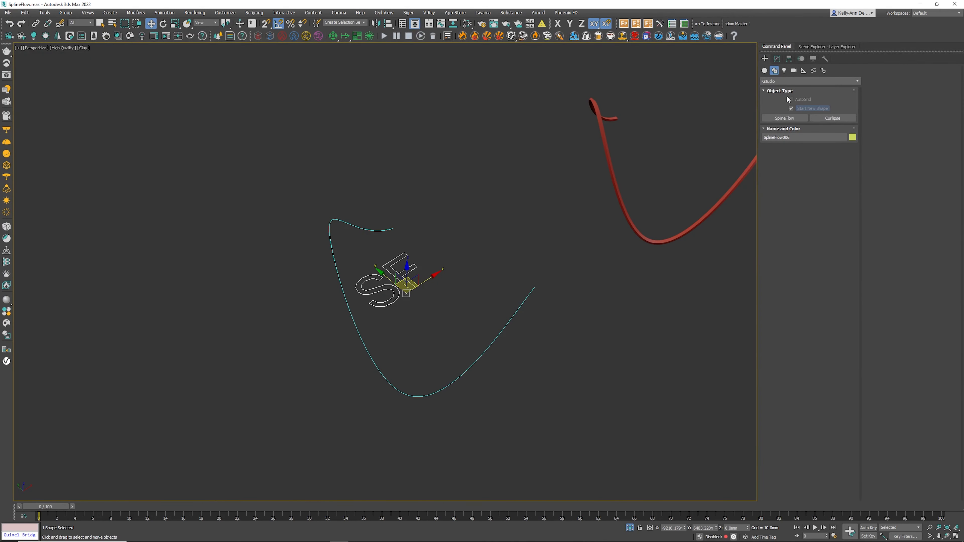
{"action": "left_click", "coordinate": [773, 80]}
{"action": "left_click", "coordinate": [789, 90]}
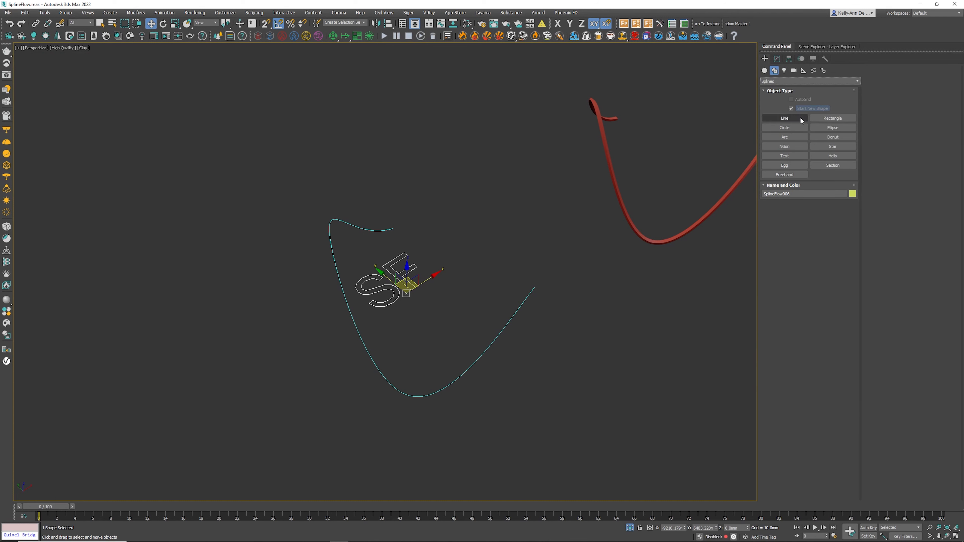
{"action": "left_click", "coordinate": [800, 128]}
{"action": "left_click", "coordinate": [448, 176]}
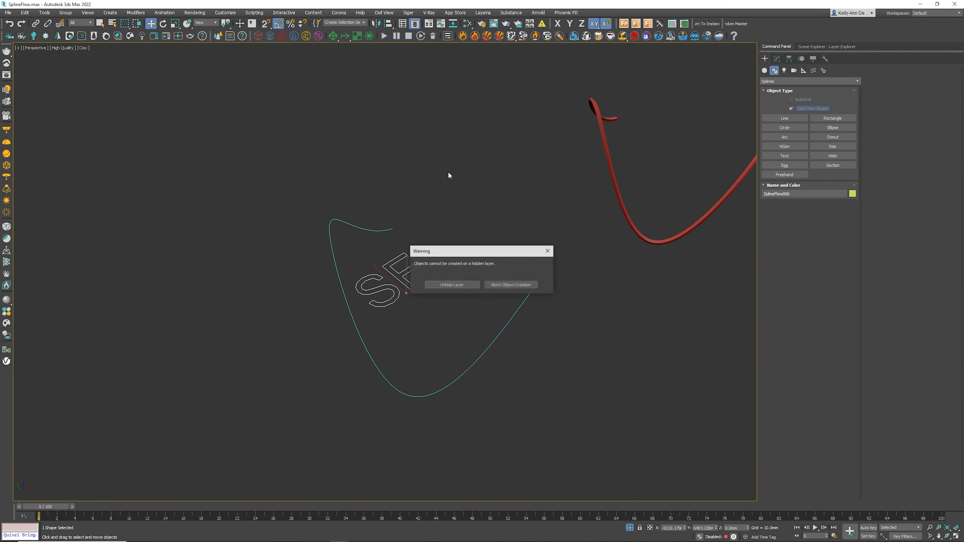
{"action": "left_click", "coordinate": [547, 251]}
{"action": "left_click", "coordinate": [826, 47]}
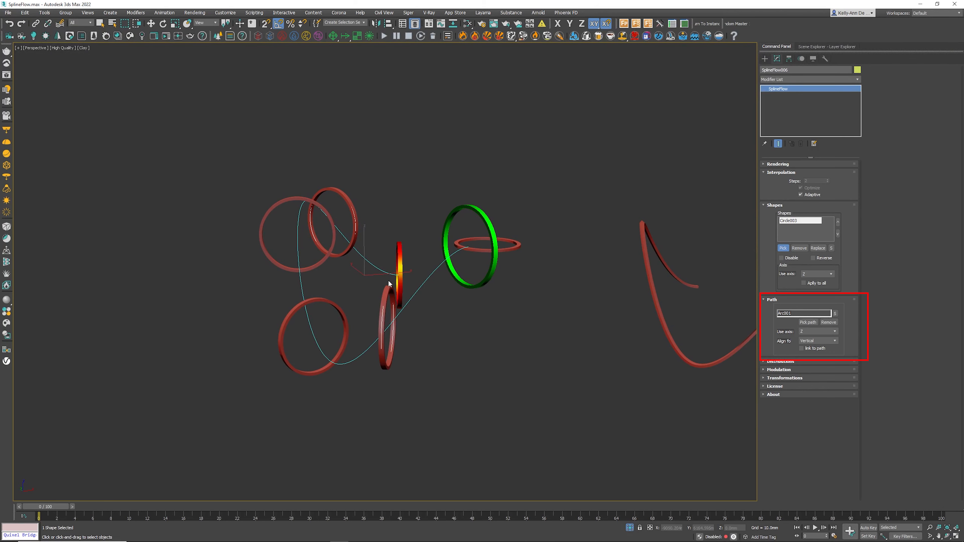
- Set the path's Align to option of SplineFlow006 to None
{"action": "mouse_move", "coordinate": [388, 279]}
{"action": "middle_mouse_down", "text": "alt"}
{"action": "mouse_move", "coordinate": [409, 303]}
{"action": "mouse_move", "coordinate": [506, 236]}
{"action": "mouse_move", "coordinate": [508, 198]}
{"action": "mouse_move", "coordinate": [478, 212]}
{"action": "middle_mouse_up", "text": "alt"}
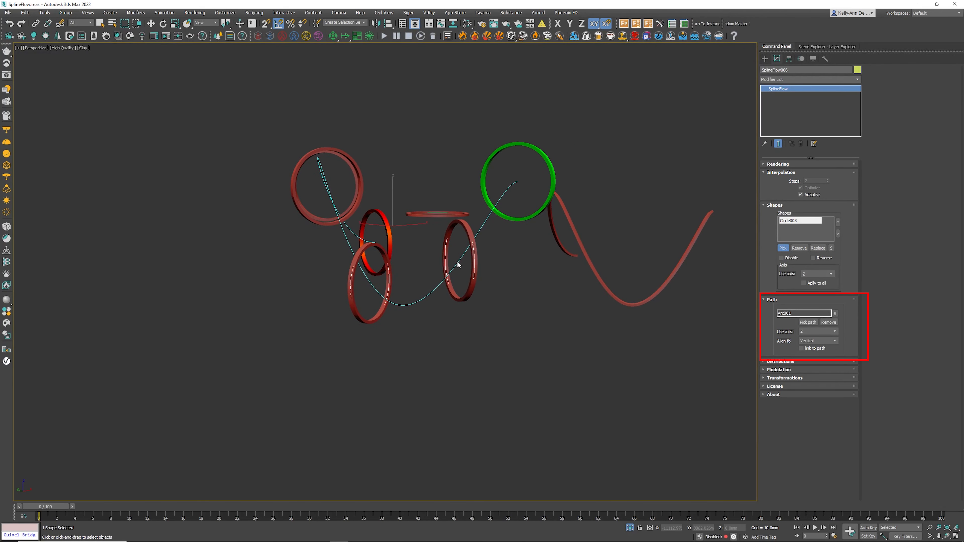
{"action": "middle_click_drag", "start_coordinate": [410, 230], "coordinate": [403, 244], "text": "alt"}
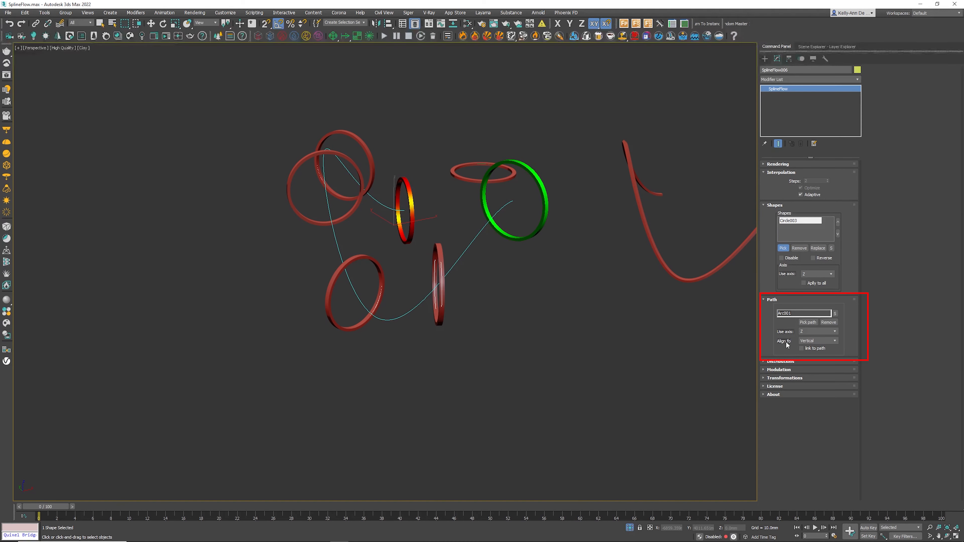
{"action": "left_click", "coordinate": [814, 343]}
{"action": "middle_click_drag", "start_coordinate": [550, 213], "coordinate": [515, 145], "text": "alt"}
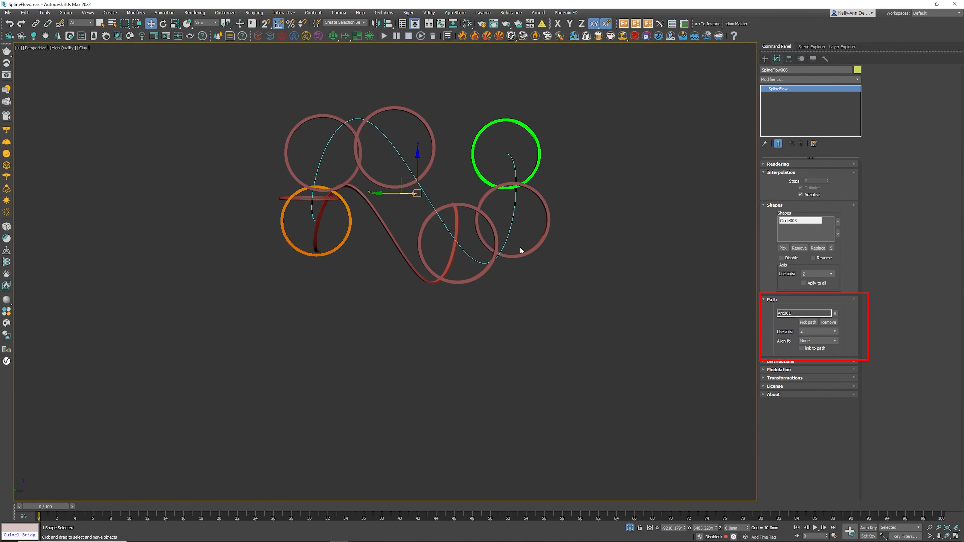
{"action": "middle_click_drag", "start_coordinate": [520, 246], "coordinate": [542, 183], "text": "alt"}
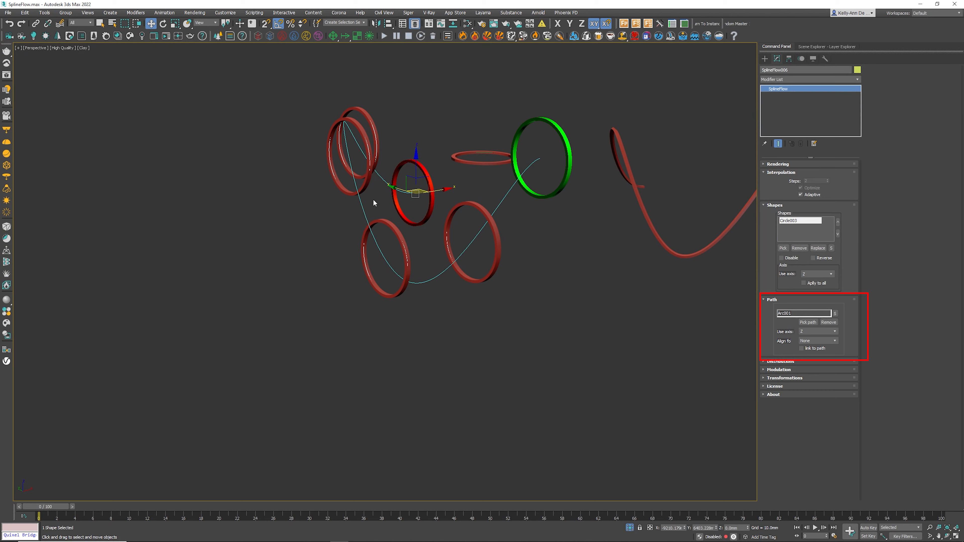
{"action": "middle_click_drag", "start_coordinate": [372, 199], "coordinate": [349, 234], "text": "alt"}
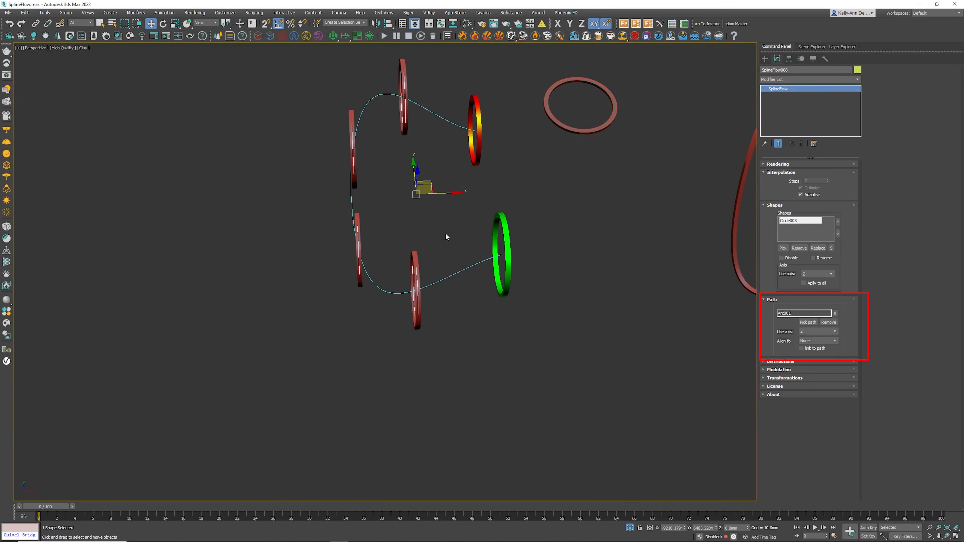
- Set the path alignment of the distributed circles to Vertical
{"action": "left_click", "coordinate": [815, 341]}
{"action": "left_click", "coordinate": [811, 352]}
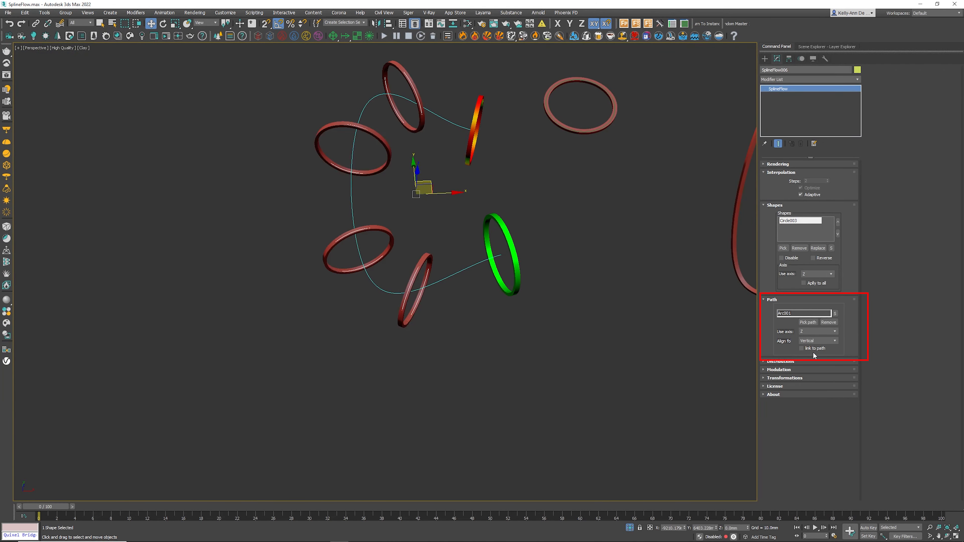
{"action": "middle_click_drag", "start_coordinate": [531, 300], "coordinate": [533, 260], "text": "alt"}
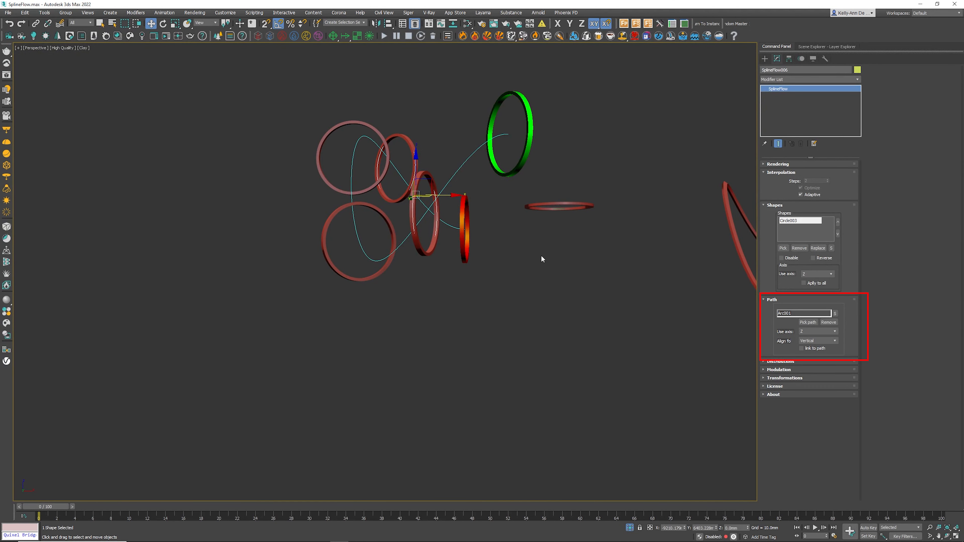
{"action": "middle_click_drag", "start_coordinate": [546, 250], "coordinate": [567, 267], "text": "alt"}
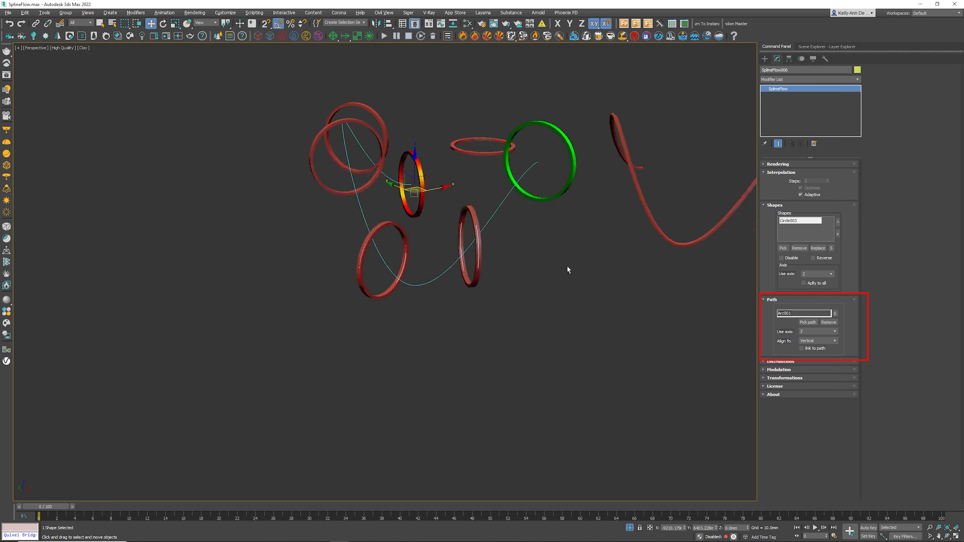
{"action": "middle_click_drag", "start_coordinate": [541, 151], "coordinate": [471, 245], "text": "alt"}
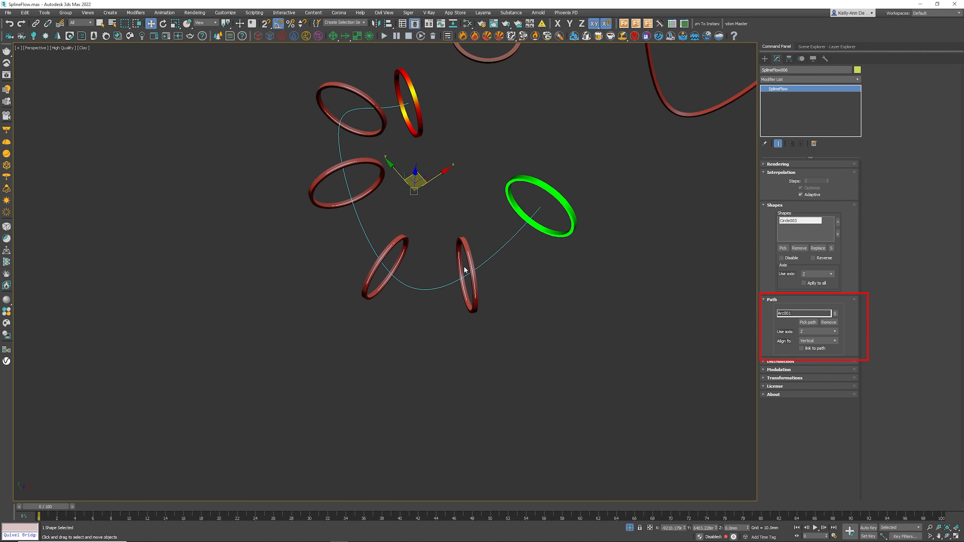
{"action": "middle_click_drag", "start_coordinate": [359, 116], "coordinate": [531, 99], "text": "alt"}
- Set the path's Align to option to Spline so the circles follow the arc
{"action": "left_click", "coordinate": [816, 340]}
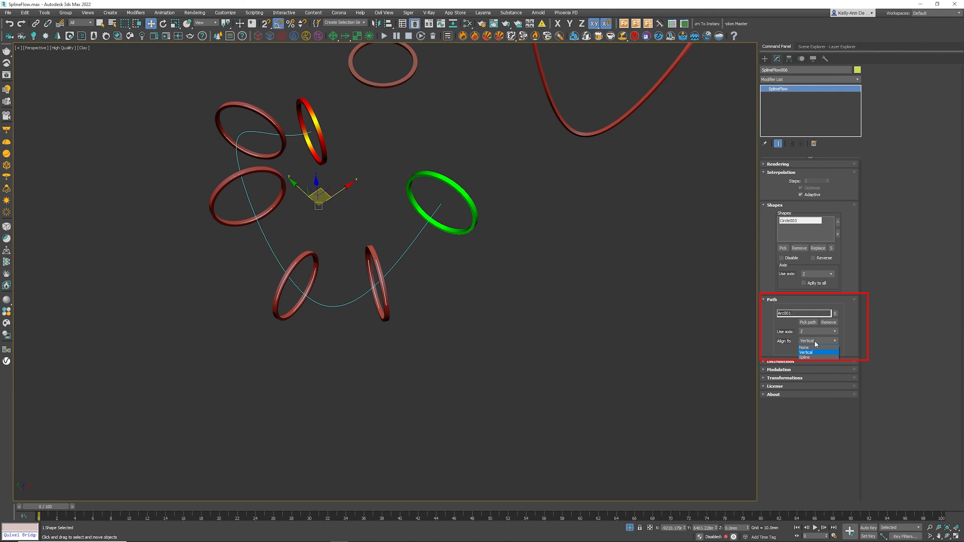
{"action": "left_click", "coordinate": [811, 358]}
{"action": "middle_click_drag", "start_coordinate": [531, 278], "coordinate": [450, 259], "text": "alt"}
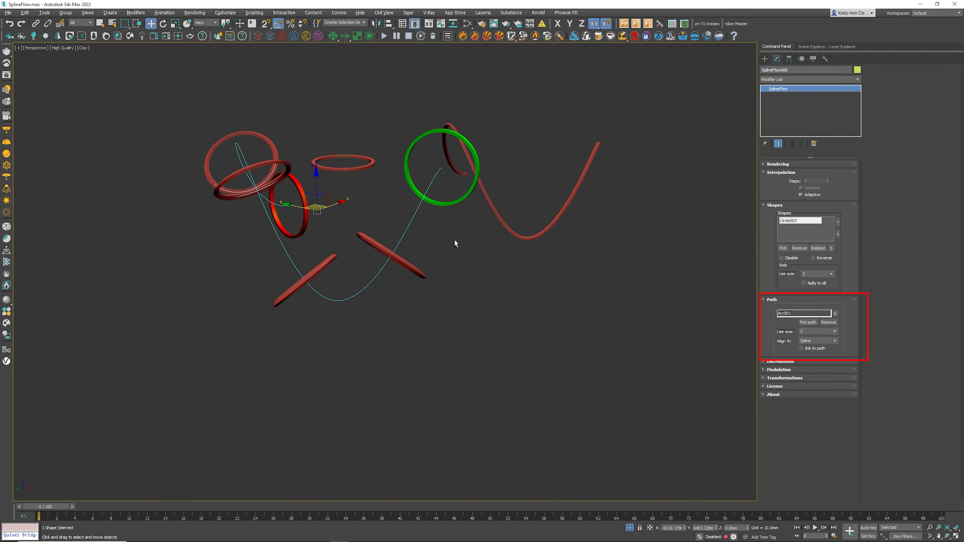
- Open the distribution settings of SplineFlow006 and set the density to 10
{"action": "middle_click_drag", "start_coordinate": [454, 243], "coordinate": [475, 212], "text": "alt"}
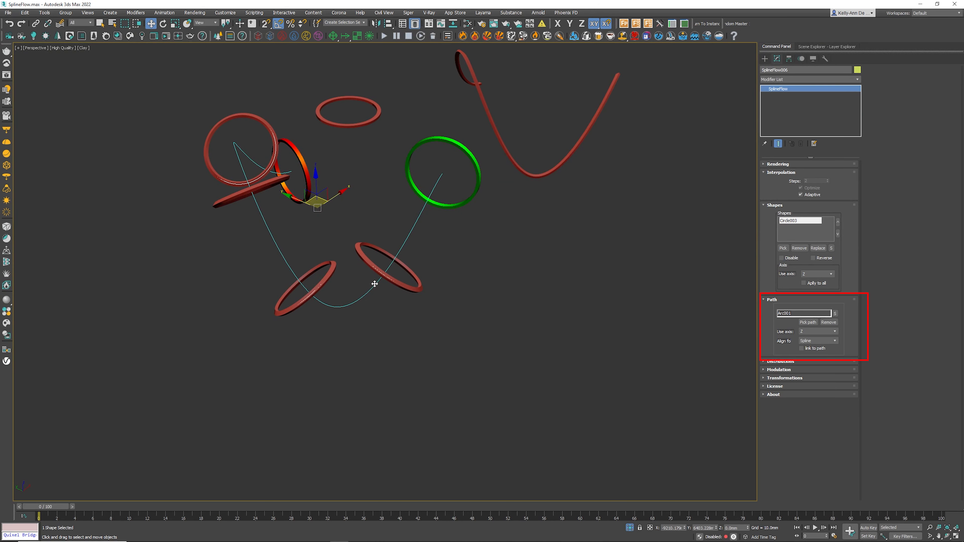
{"action": "left_click", "coordinate": [780, 361]}
{"action": "left_click_drag", "start_coordinate": [831, 388], "coordinate": [782, 388]}
{"action": "type", "text": "10"}
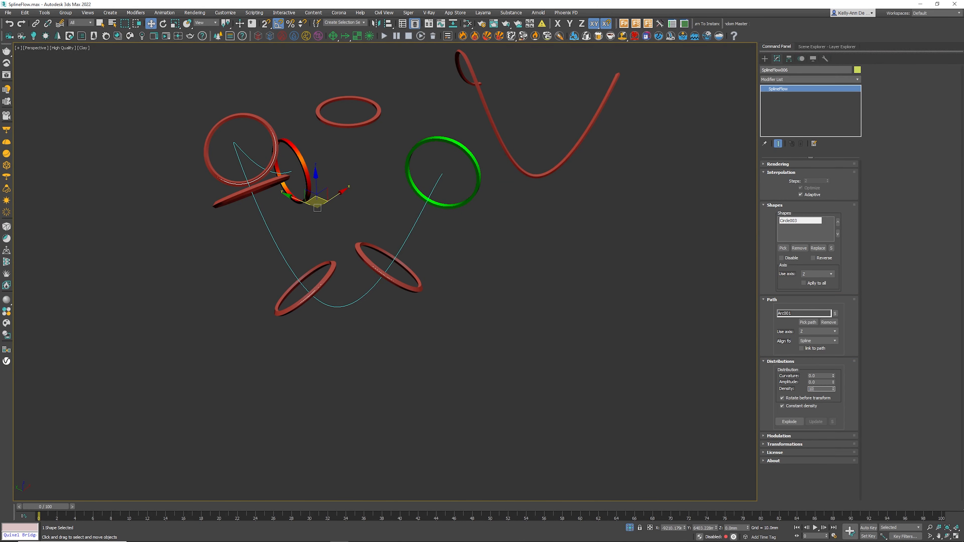
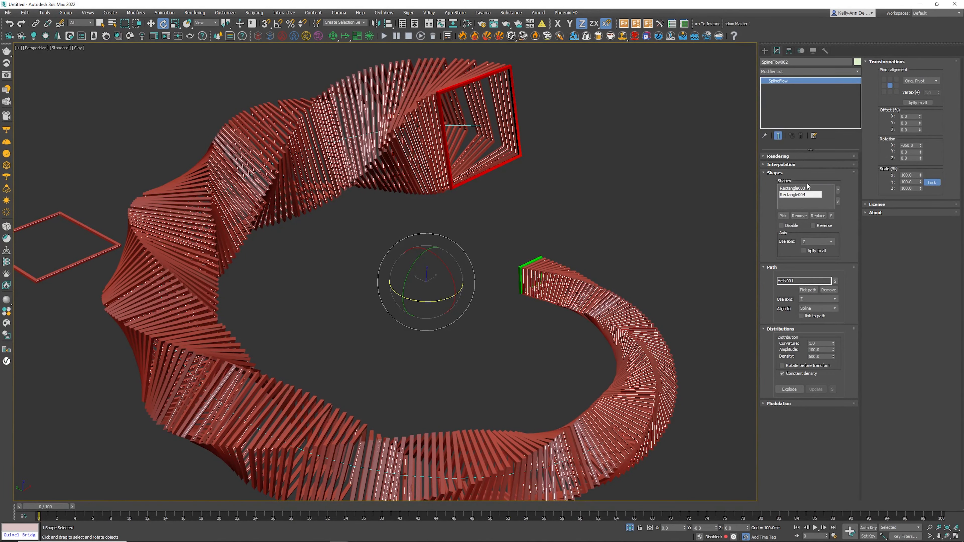
- Select Rectangle004 among the shapes of SplineFlow002 and inspect the twisted rectangles along the helix from another angle
{"action": "left_click", "coordinate": [797, 189]}
{"action": "left_click", "coordinate": [797, 195]}
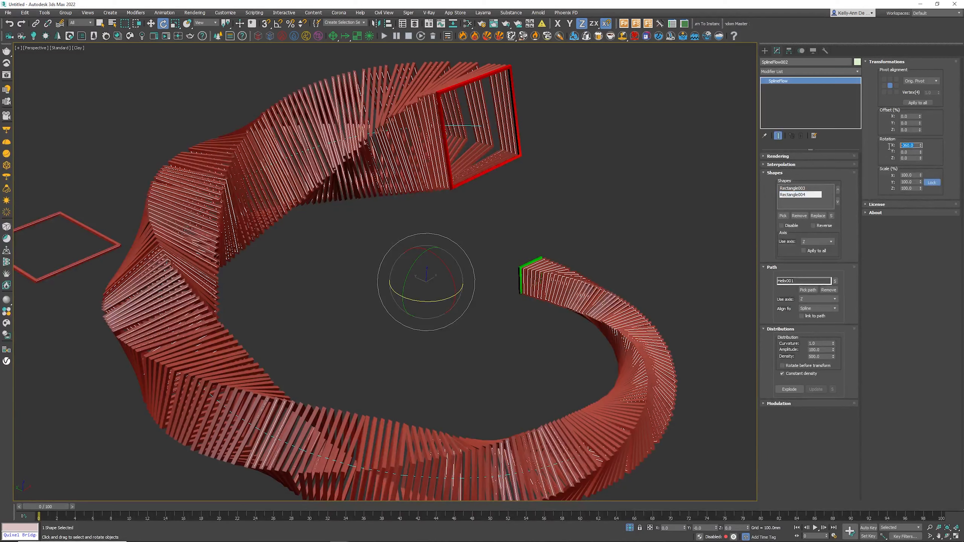
{"action": "mouse_move", "coordinate": [600, 251]}
{"action": "middle_mouse_down"}
{"action": "mouse_move", "coordinate": [570, 232]}
{"action": "mouse_move", "coordinate": [546, 245]}
{"action": "mouse_move", "coordinate": [607, 237]}
{"action": "middle_mouse_up"}
{"action": "scroll", "coordinate": [607, 237], "scroll_direction": "down", "scroll_amount": 5}
{"action": "middle_click_drag", "start_coordinate": [607, 237], "coordinate": [577, 212], "text": "alt"}
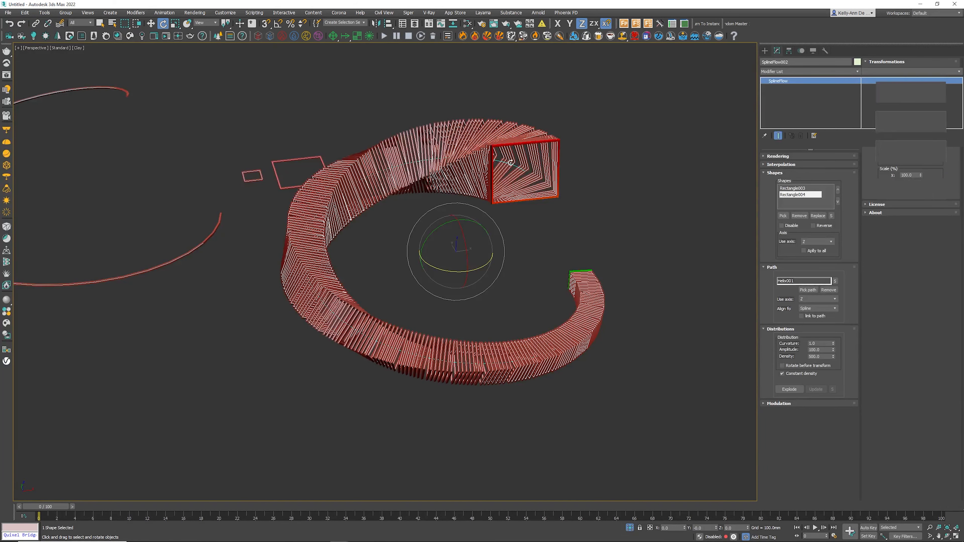
- Select the Helix001 path and adjust its height to reshape the distribution that follows it
{"action": "left_click", "coordinate": [203, 243]}
{"action": "middle_click_drag", "start_coordinate": [203, 243], "coordinate": [393, 274]}
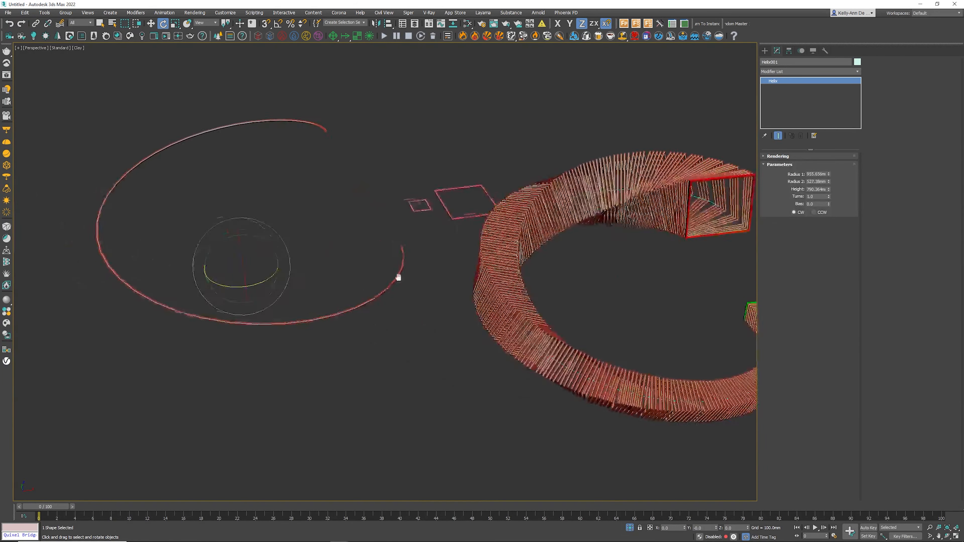
{"action": "scroll", "coordinate": [394, 274], "scroll_direction": "down", "scroll_amount": 3}
{"action": "left_click_drag", "start_coordinate": [828, 189], "coordinate": [603, 256]}
{"action": "left_click", "coordinate": [579, 187]}
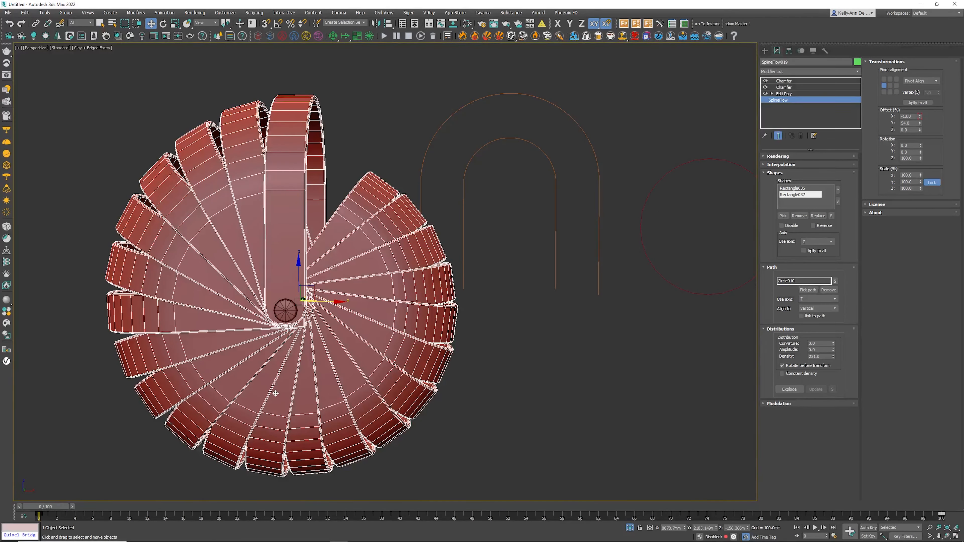
- Scrub the fan animation to frame 75 and back to frame 20, comparing the distribution with Constant density on and off
{"action": "mouse_move", "coordinate": [41, 514]}
{"action": "left_mouse_down"}
{"action": "mouse_move", "coordinate": [607, 514]}
{"action": "mouse_move", "coordinate": [202, 511]}
{"action": "left_mouse_up"}
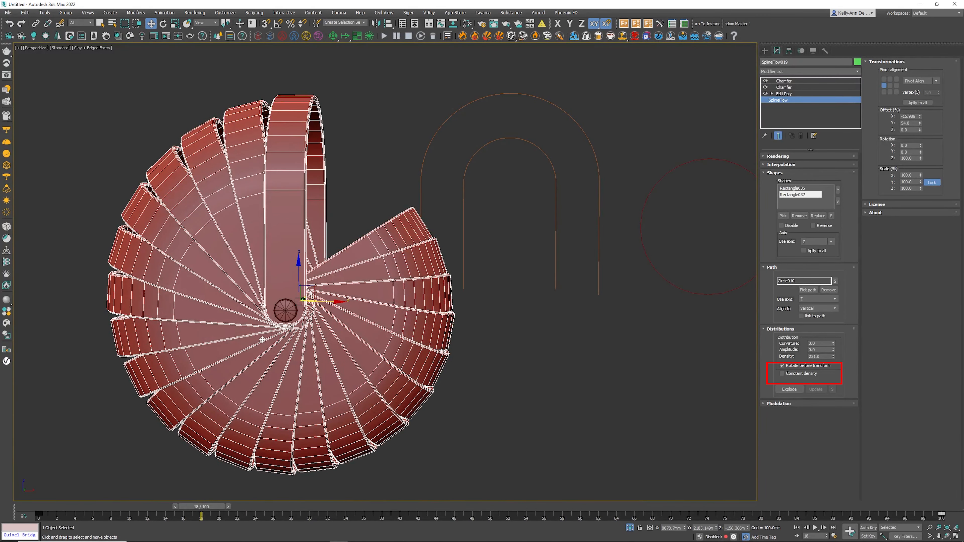
{"action": "left_click_drag", "start_coordinate": [201, 508], "coordinate": [713, 507]}
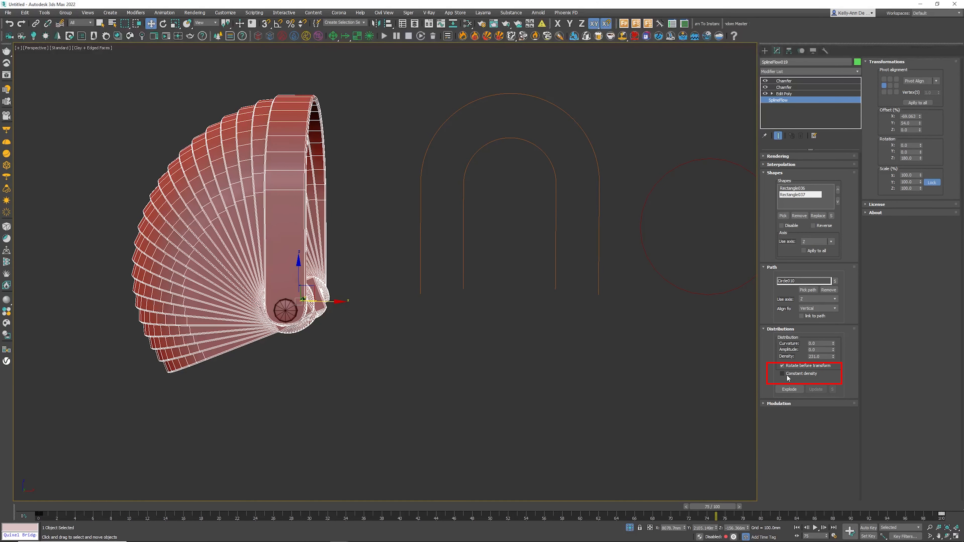
{"action": "left_click", "coordinate": [782, 373]}
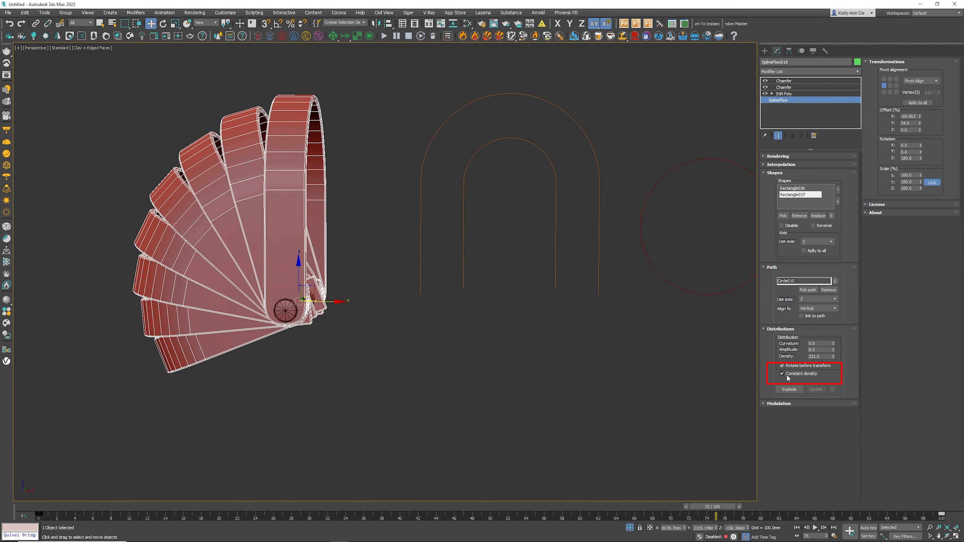
{"action": "left_click_drag", "start_coordinate": [713, 506], "coordinate": [233, 504]}
{"action": "key", "text": "w"}
{"action": "left_click", "coordinate": [782, 373]}
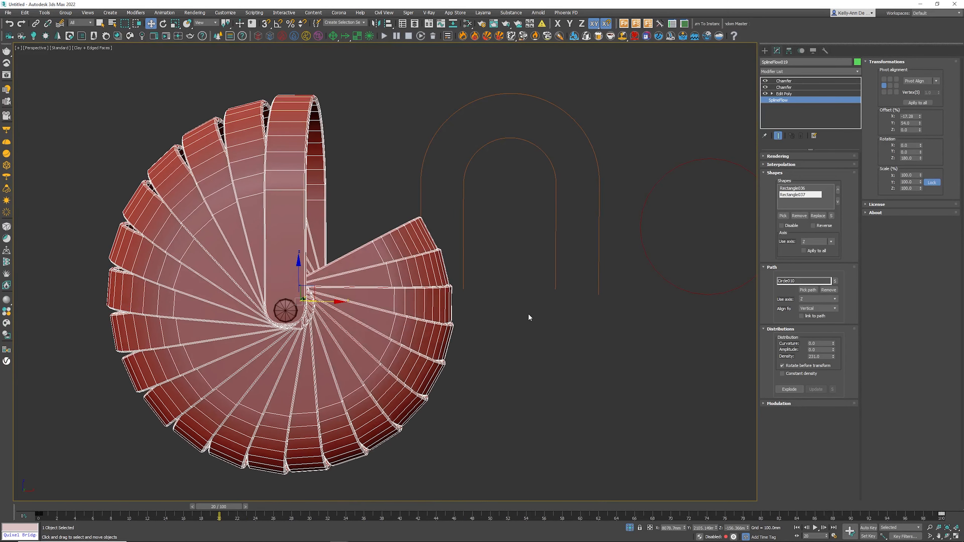
- Select SplineFlow001, the rectangles along the straight line, and explode it into separate splines
{"action": "left_click", "coordinate": [790, 391]}
{"action": "scroll", "coordinate": [393, 258], "scroll_direction": "down", "scroll_amount": 10}
{"action": "middle_click_drag", "start_coordinate": [150, 211], "coordinate": [393, 258]}
{"action": "middle_click_drag", "start_coordinate": [218, 259], "coordinate": [501, 300]}
{"action": "left_click", "coordinate": [351, 377]}
{"action": "key", "text": "z"}
{"action": "scroll", "coordinate": [351, 378], "scroll_direction": "down", "scroll_amount": 8}
{"action": "left_click", "coordinate": [790, 389]}
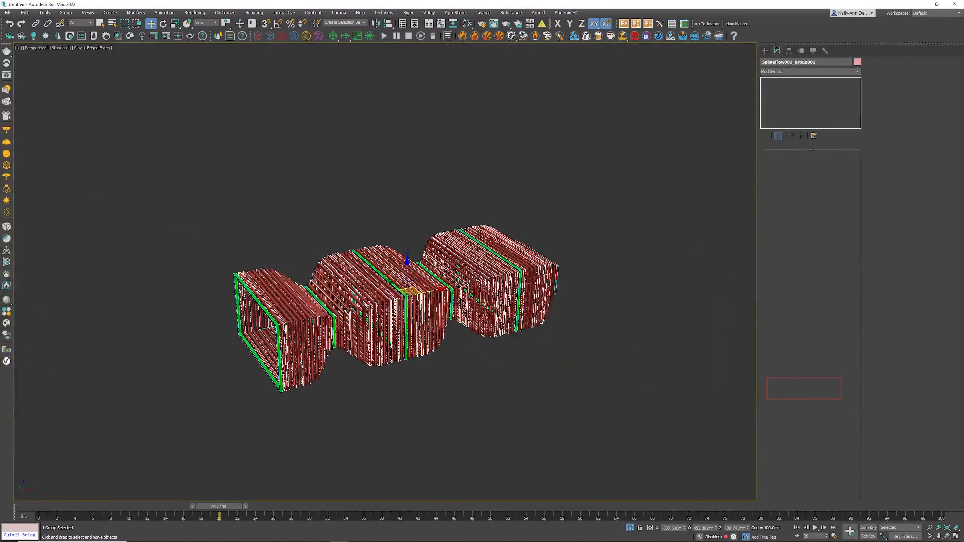
- Move the exploded group away from the original SplineFlow001
{"action": "left_click_drag", "start_coordinate": [390, 284], "coordinate": [263, 186]}
{"action": "middle_click_drag", "start_coordinate": [262, 186], "coordinate": [360, 246], "text": "alt"}
{"action": "scroll", "coordinate": [360, 245], "scroll_direction": "up", "scroll_amount": 3}
{"action": "scroll", "coordinate": [360, 245], "scroll_direction": "up", "scroll_amount": 2}
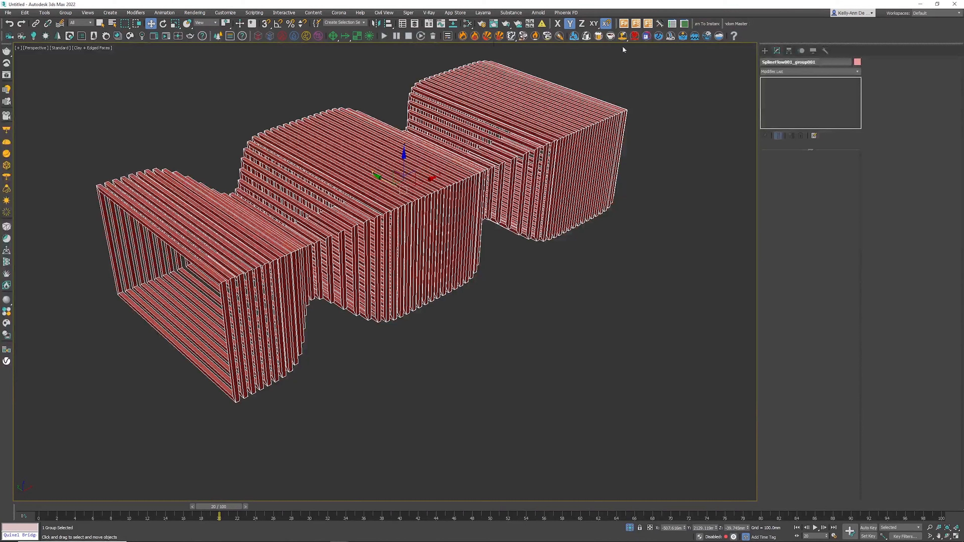
- Ungroup the exploded splines and select individual rectangles in wireframe display
{"action": "left_click", "coordinate": [63, 14]}
{"action": "left_click", "coordinate": [72, 32]}
{"action": "left_click", "coordinate": [428, 230]}
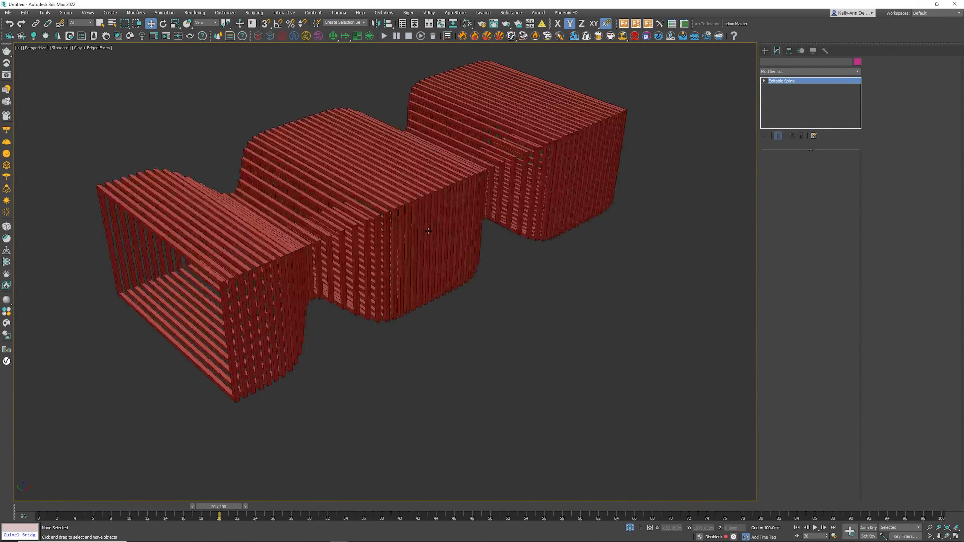
{"action": "left_click", "coordinate": [452, 210]}
{"action": "key", "text": "F3"}
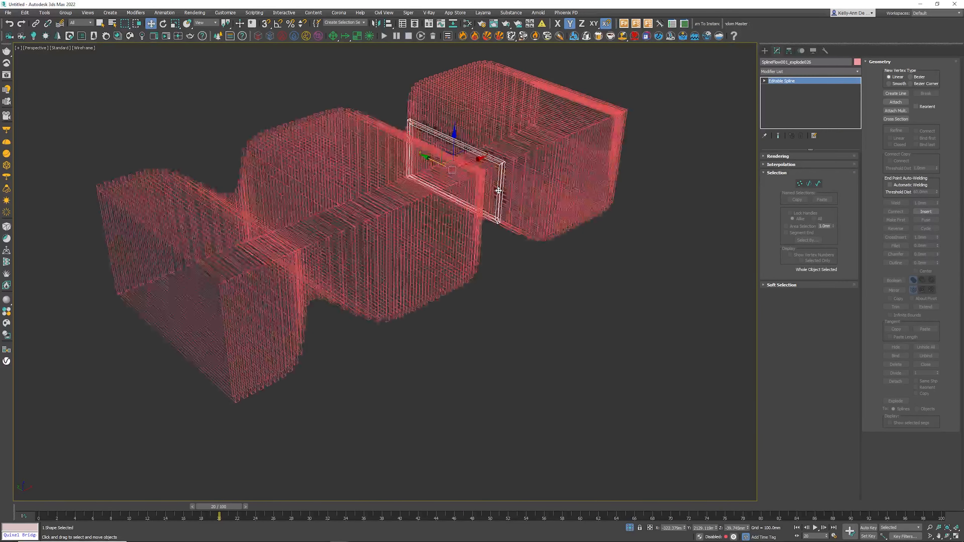
{"action": "left_click", "coordinate": [453, 210]}
{"action": "middle_click_drag", "start_coordinate": [453, 211], "coordinate": [407, 198], "text": "alt"}
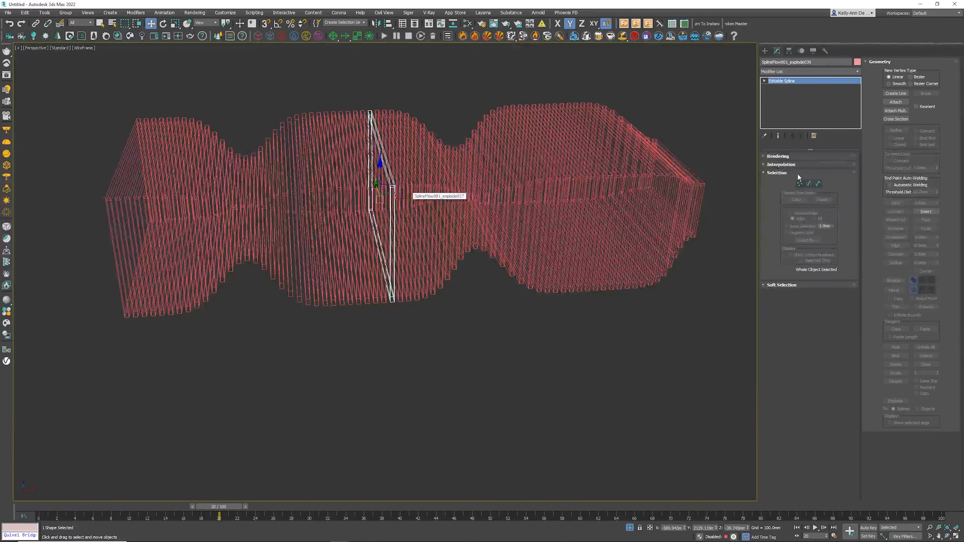
- Select the original SplineFlow001 and reset its distribution amplitude and curvature to 0
{"action": "middle_click_drag", "start_coordinate": [489, 228], "coordinate": [569, 268], "text": "alt"}
{"action": "scroll", "coordinate": [573, 270], "scroll_direction": "down", "scroll_amount": 6}
{"action": "left_click", "coordinate": [651, 343]}
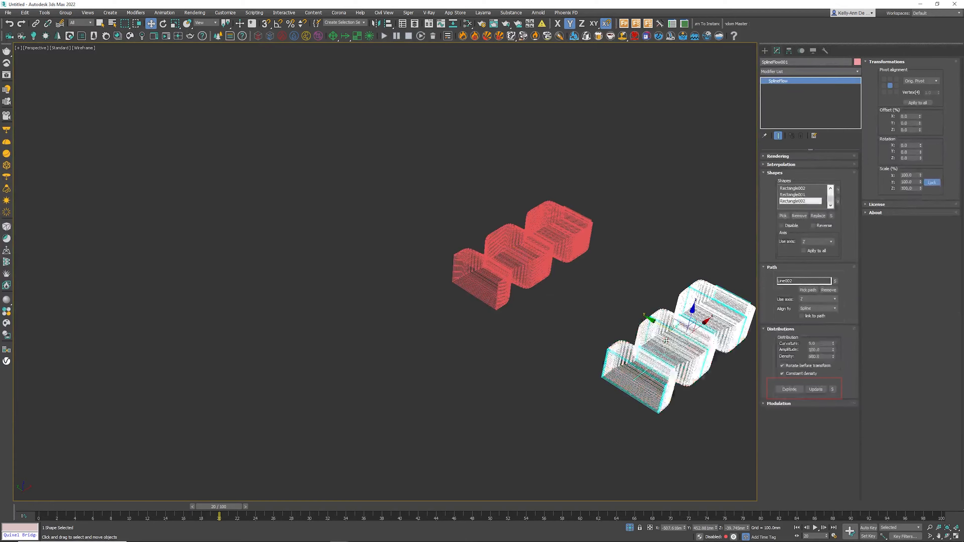
{"action": "scroll", "coordinate": [665, 373], "scroll_direction": "up", "scroll_amount": 3}
{"action": "middle_click_drag", "start_coordinate": [627, 349], "coordinate": [527, 332]}
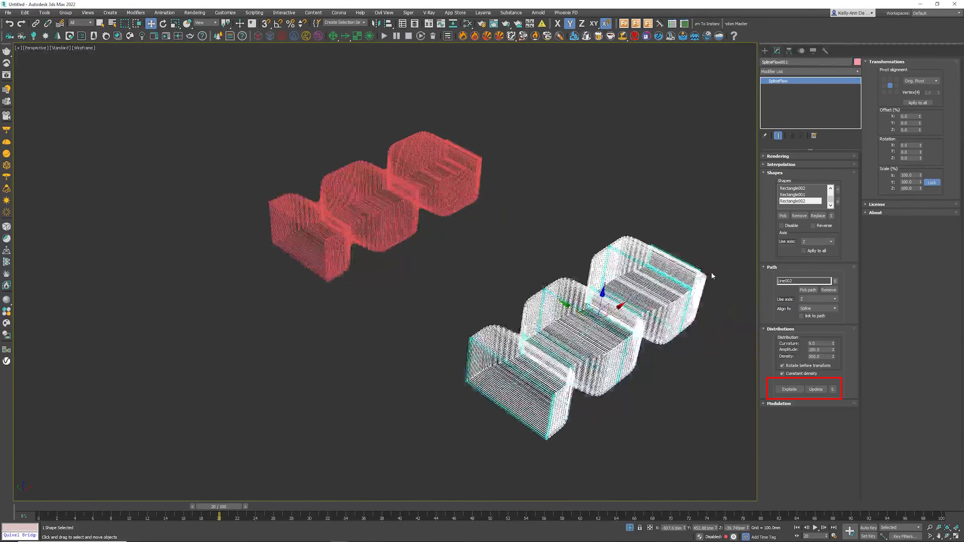
{"action": "right_click", "coordinate": [832, 349]}
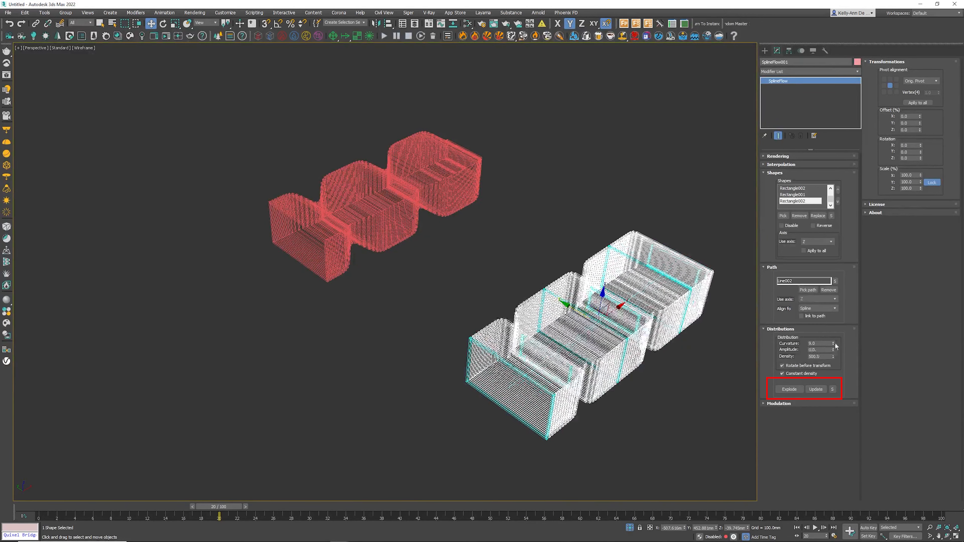
{"action": "right_click", "coordinate": [833, 343]}
- Set the density of SplineFlow001 to 100 and update the exploded splines to match
{"action": "left_click_drag", "start_coordinate": [828, 356], "coordinate": [768, 354]}
{"action": "type", "text": "50"}
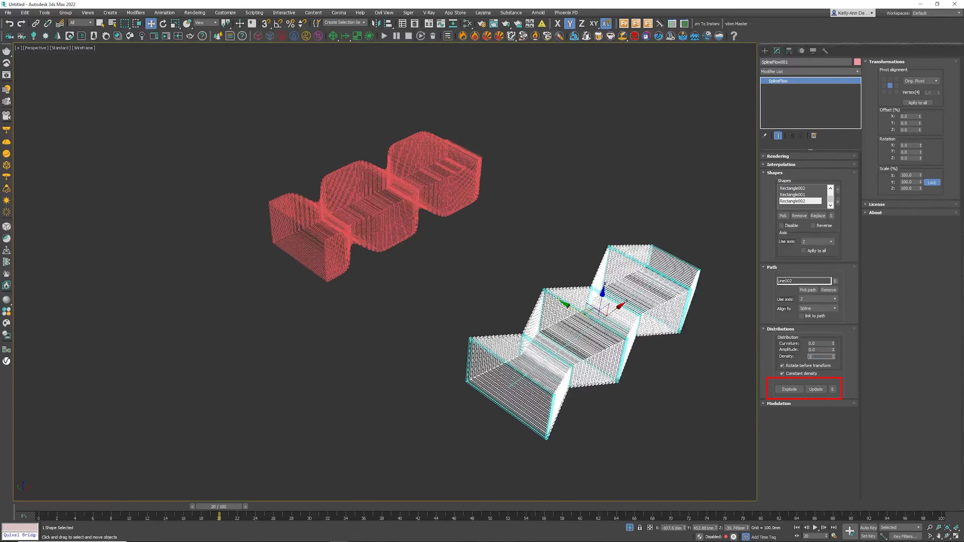
{"action": "key", "text": "Return"}
{"action": "middle_click_drag", "start_coordinate": [619, 356], "coordinate": [568, 350]}
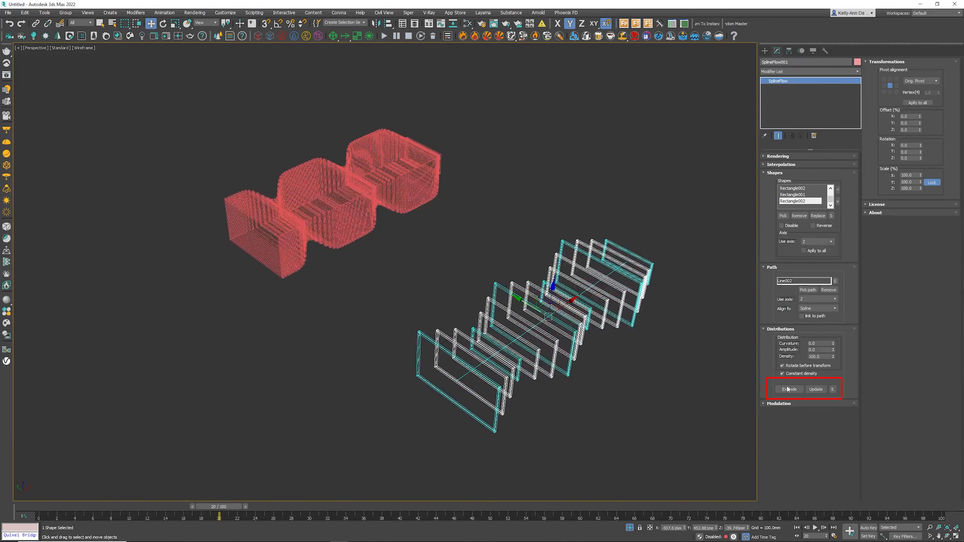
{"action": "left_click", "coordinate": [816, 389]}
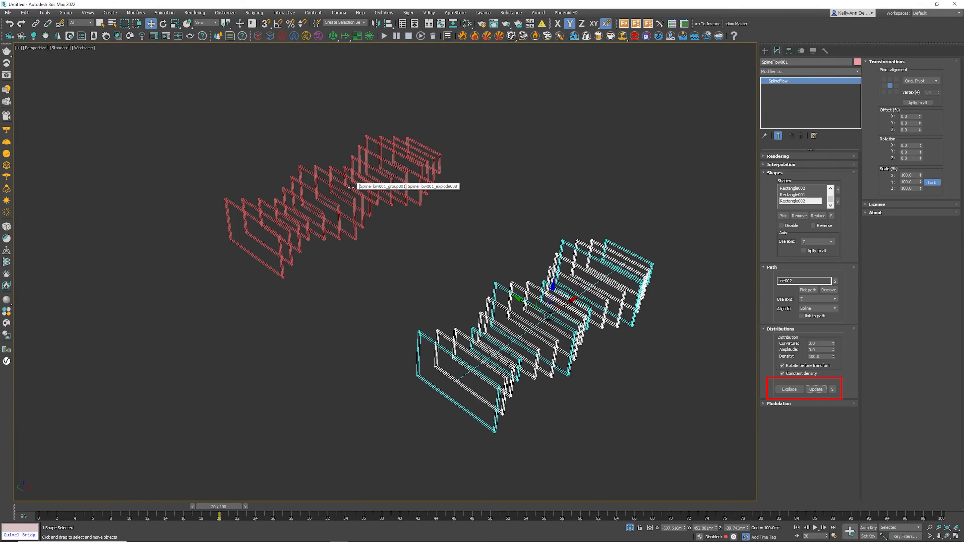
- Delete the exploded splines and show the remaining SplineFlow001 in the Top view
{"action": "left_click_drag", "start_coordinate": [218, 116], "coordinate": [664, 421]}
{"action": "key", "text": "Delete"}
{"action": "key", "text": "t"}
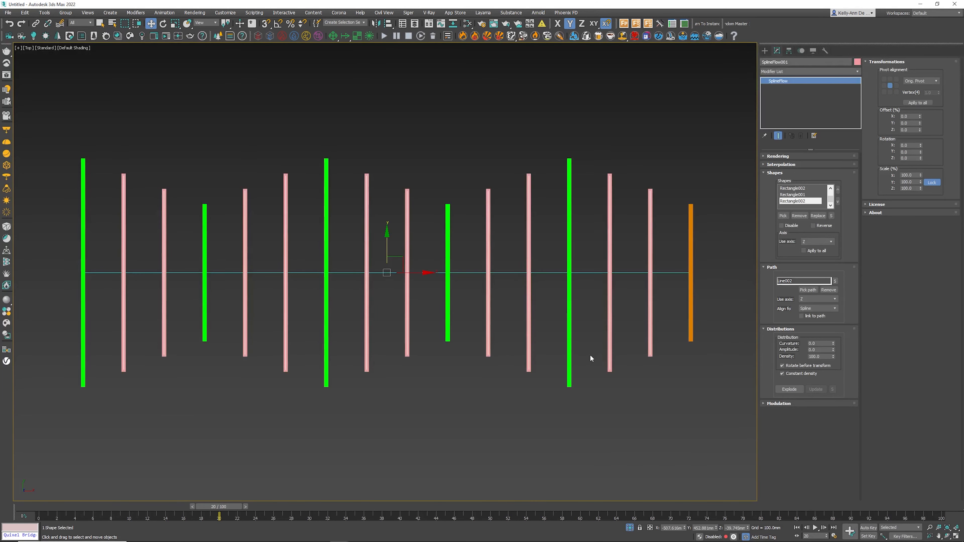
{"action": "scroll", "coordinate": [590, 354], "scroll_direction": "down", "scroll_amount": 3}
- Open the Modulation settings and raise the density of SplineFlow001 from 200 to 600 in increments of 100
{"action": "left_click", "coordinate": [779, 403]}
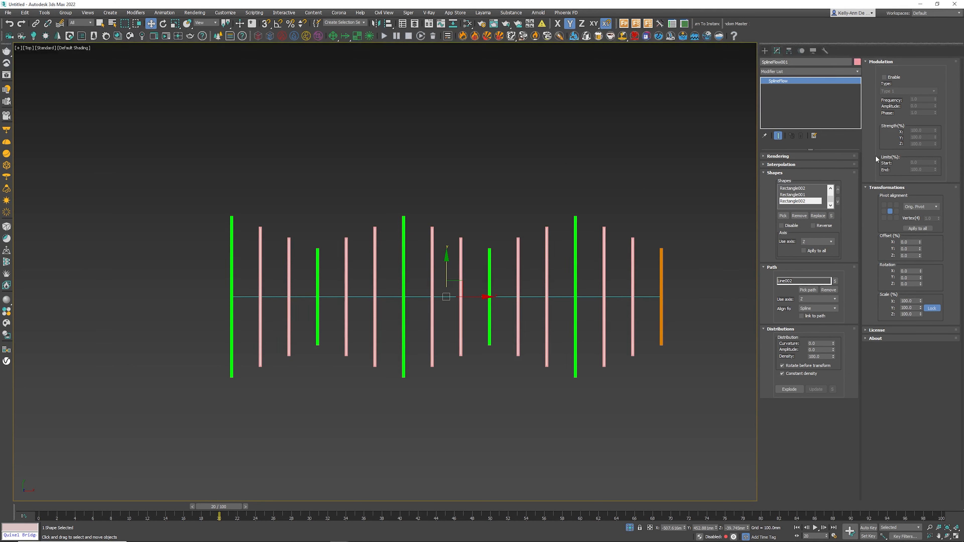
{"action": "double_click", "coordinate": [818, 356]}
{"action": "type", "text": "200"}
{"action": "key", "text": "Return"}
{"action": "type", "text": "300"}
{"action": "key", "text": "Return"}
{"action": "type", "text": "400"}
{"action": "key", "text": "Return"}
{"action": "type", "text": "500"}
{"action": "key", "text": "Return"}
{"action": "type", "text": "600"}
{"action": "key", "text": "Return"}
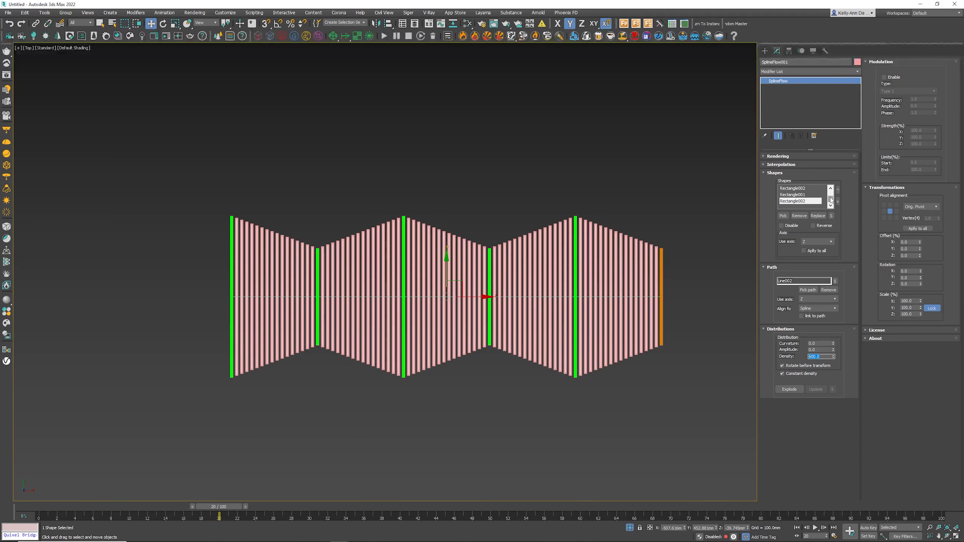
- Remove the four extra rectangles from the shape list, keeping one Rectangle001 and one Rectangle002
{"action": "left_click_drag", "start_coordinate": [830, 200], "coordinate": [831, 194]}
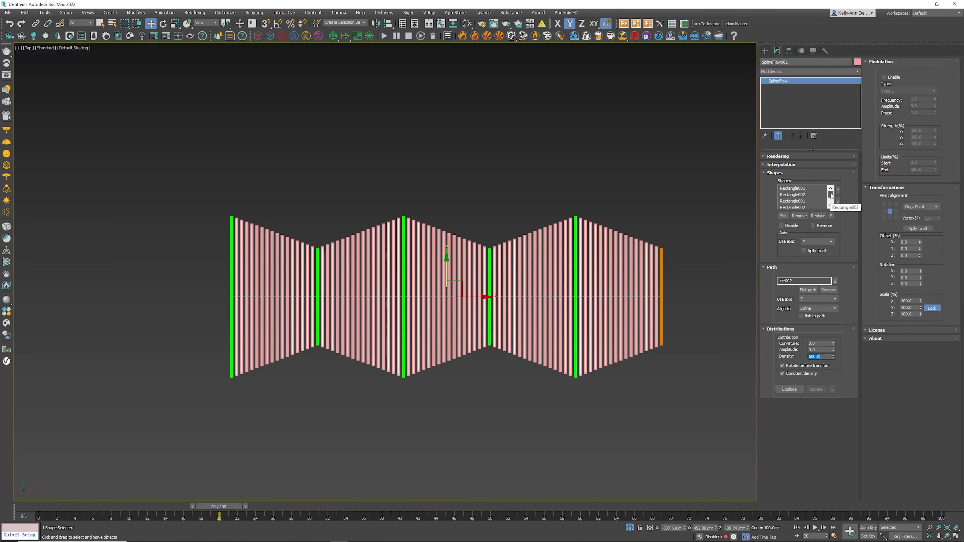
{"action": "left_click", "coordinate": [799, 202]}
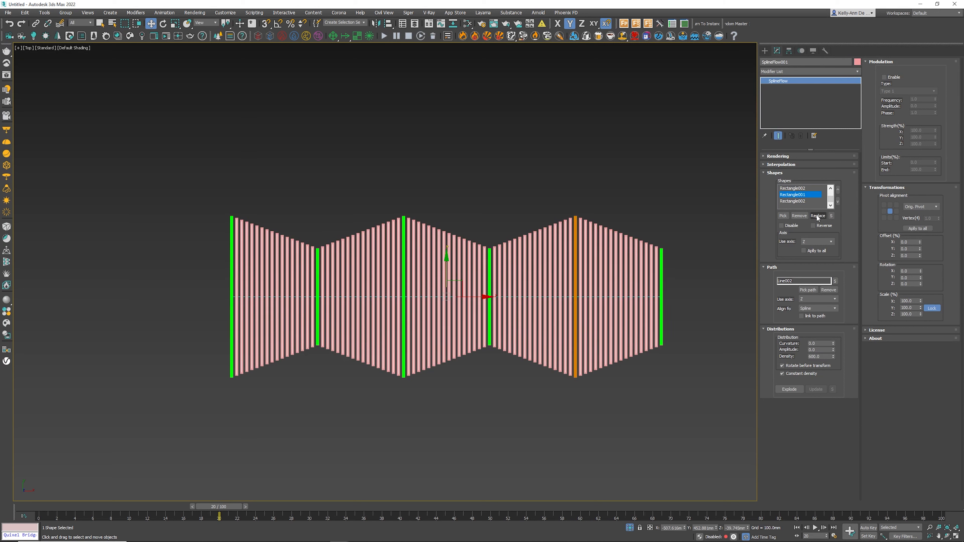
{"action": "left_click", "coordinate": [802, 216]}
{"action": "left_click", "coordinate": [801, 216]}
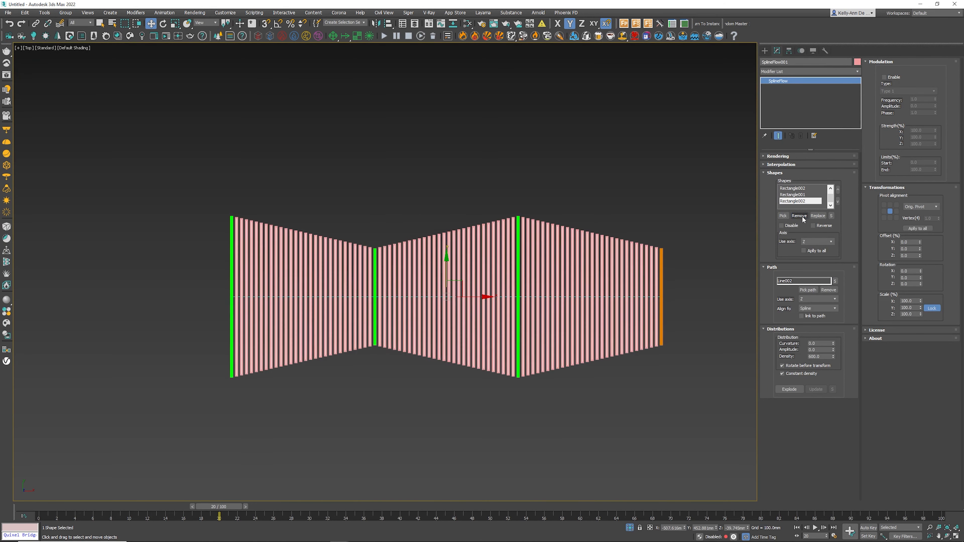
{"action": "left_click", "coordinate": [801, 216]}
{"action": "left_click", "coordinate": [802, 216]}
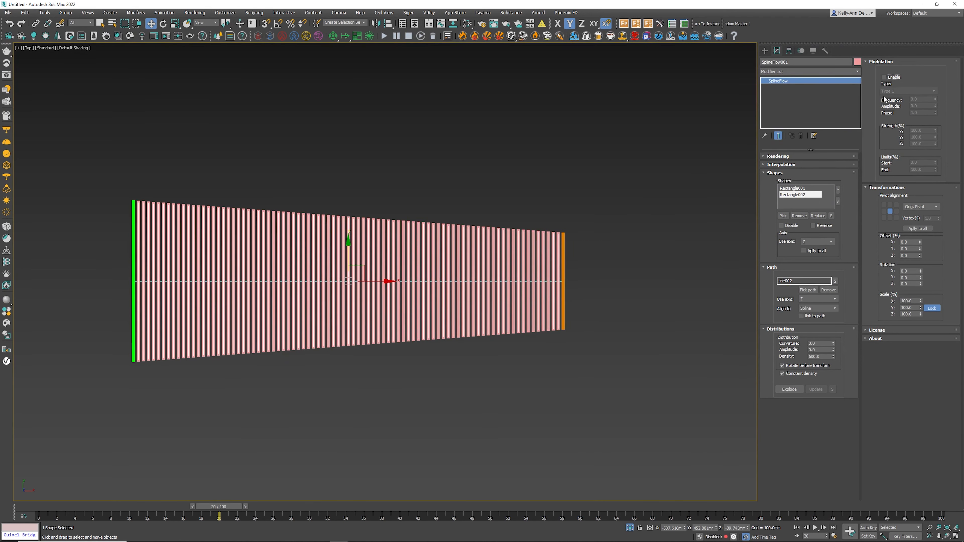
- Enable modulation on SplineFlow001 with Type 1 and set its amplitude to 1
{"action": "left_click", "coordinate": [891, 77]}
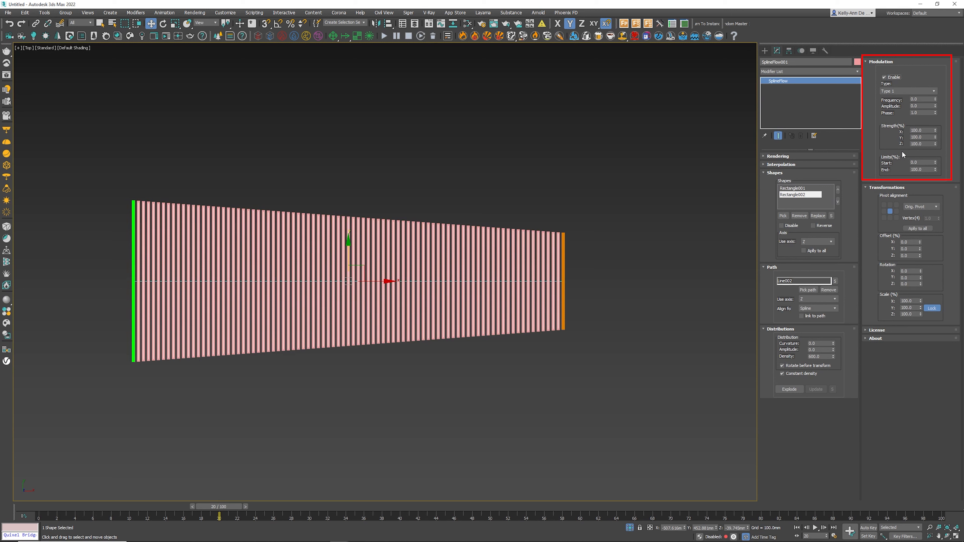
{"action": "left_click", "coordinate": [898, 93]}
{"action": "left_click", "coordinate": [867, 105]}
{"action": "left_click", "coordinate": [912, 106]}
{"action": "type", "text": "1"}
{"action": "key", "text": "Return"}
- Set the modulation frequency to 1 and raise it to 5
{"action": "left_click", "coordinate": [920, 99]}
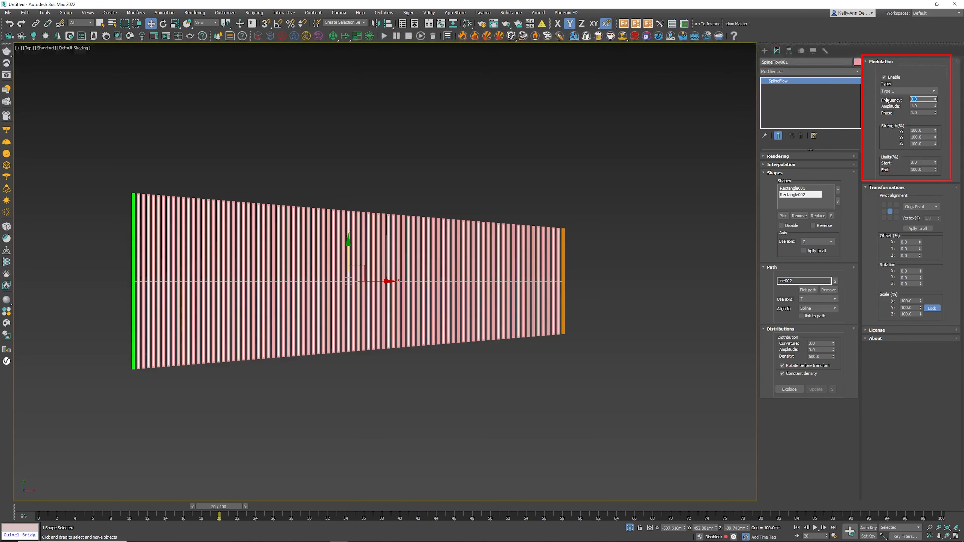
{"action": "type", "text": "1"}
{"action": "key", "text": "Return"}
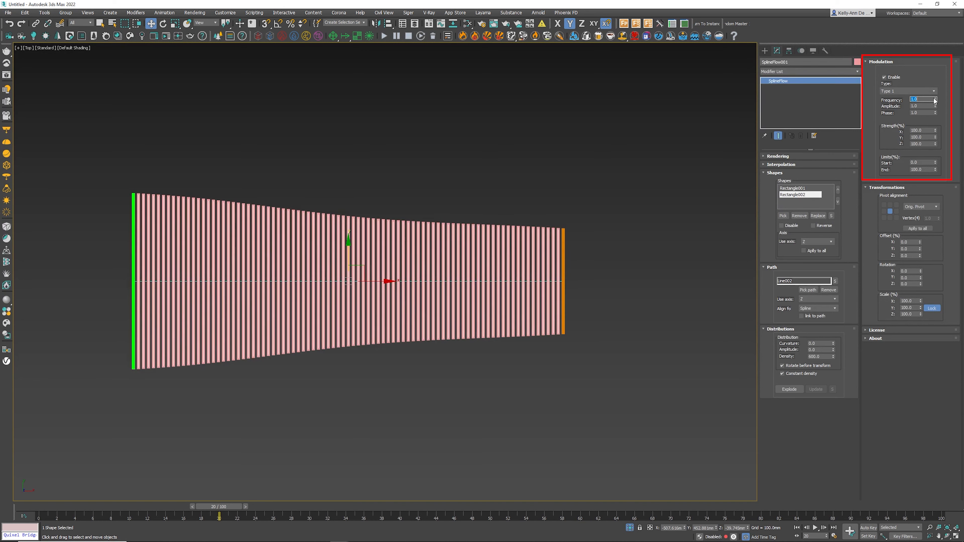
{"action": "mouse_move", "coordinate": [935, 99]}
{"action": "left_mouse_down"}
{"action": "mouse_move", "coordinate": [935, 73]}
{"action": "mouse_move", "coordinate": [898, 98]}
{"action": "left_mouse_up"}
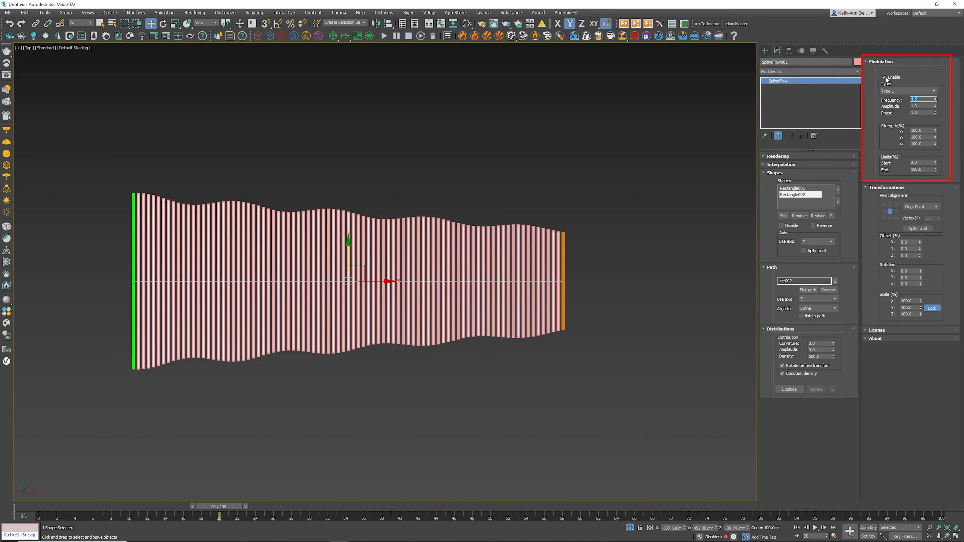
{"action": "key", "text": "Return"}
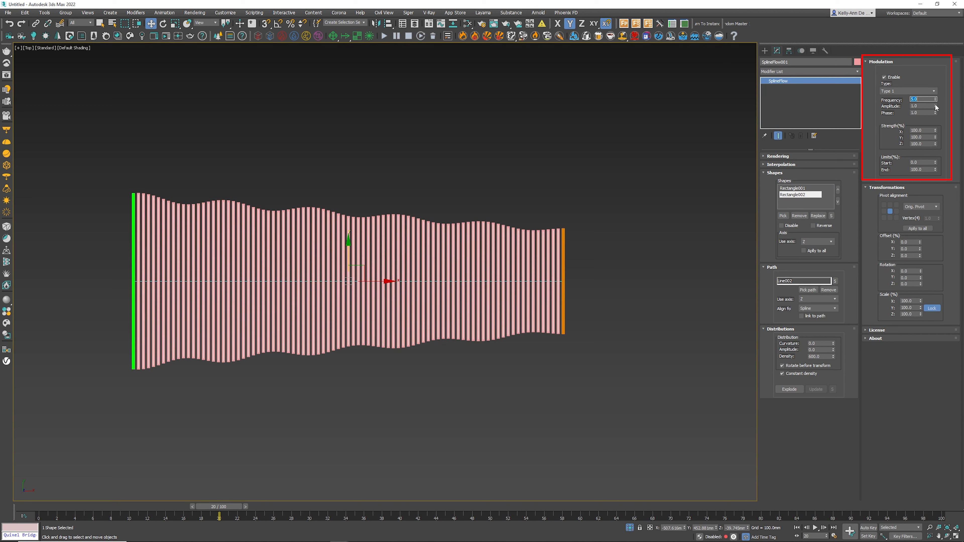
- Set the modulation amplitude of SplineFlow001 to -5.15 and switch the modulation to Type 2
{"action": "left_click_drag", "start_coordinate": [935, 107], "coordinate": [929, 132]}
{"action": "left_click", "coordinate": [903, 91]}
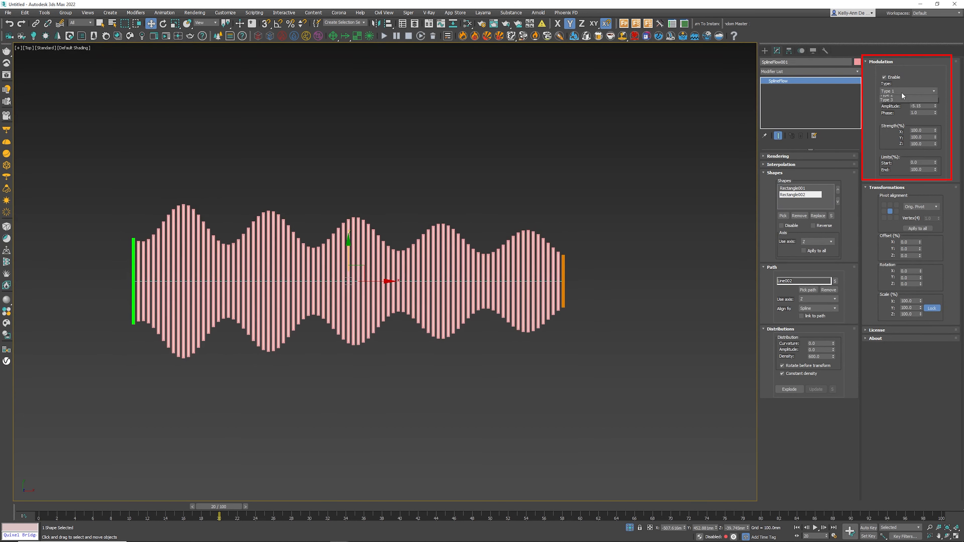
{"action": "left_click", "coordinate": [902, 104]}
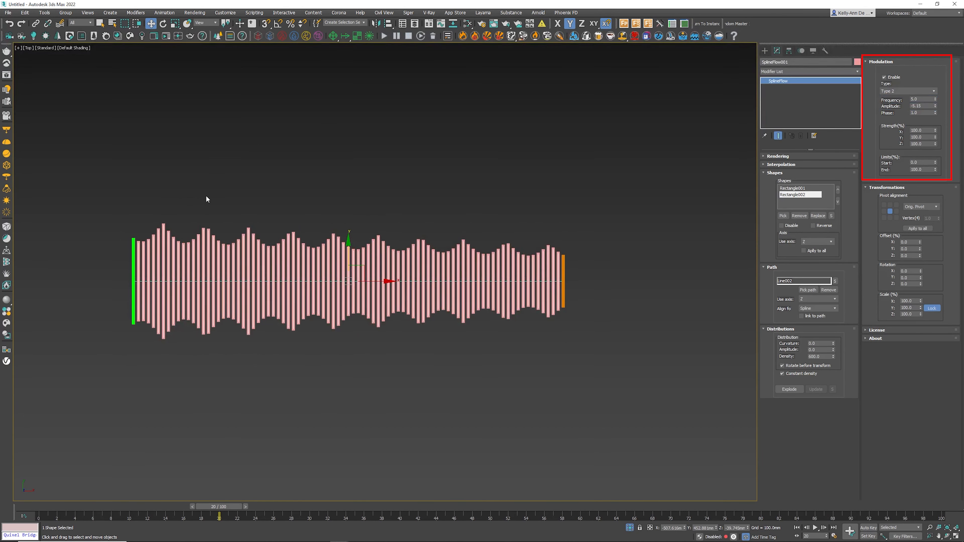
- Switch the modulation to Type 3 with a frequency of 50 and an amplitude of 100
{"action": "left_click", "coordinate": [892, 92]}
{"action": "left_click", "coordinate": [893, 110]}
{"action": "double_click", "coordinate": [926, 99]}
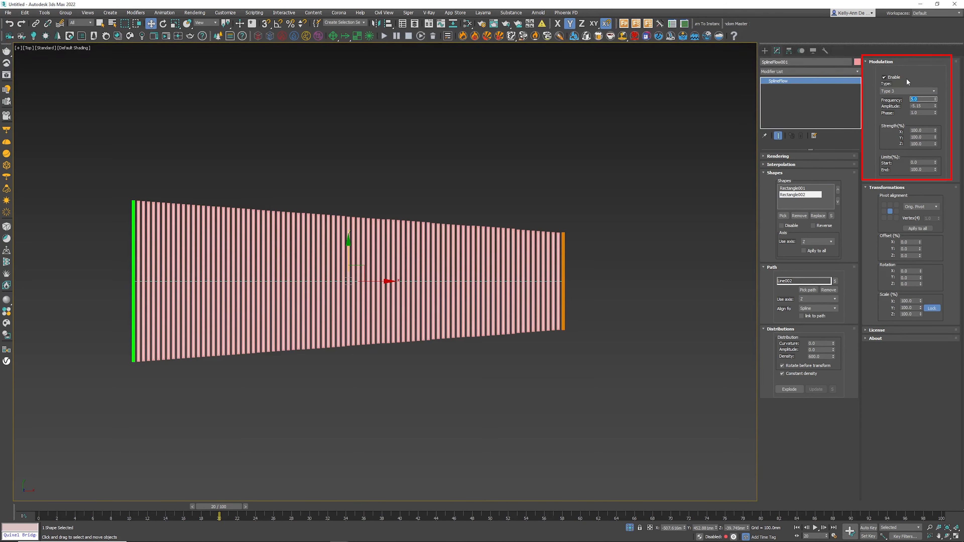
{"action": "type", "text": "50"}
{"action": "key", "text": "Tab"}
{"action": "left_click_drag", "start_coordinate": [935, 106], "coordinate": [877, 114]}
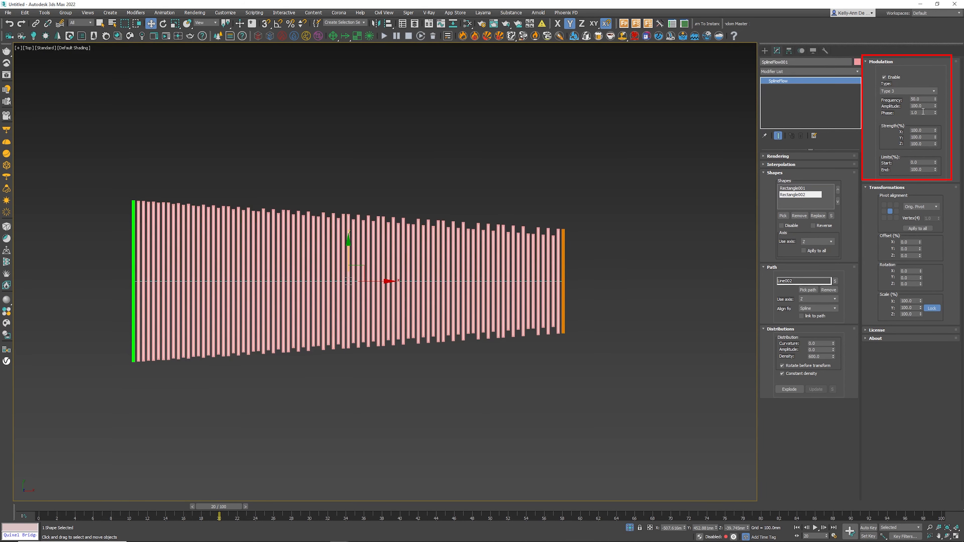
- Change the modulation back to Type 1 and set its amplitude to 10
{"action": "left_click", "coordinate": [915, 91]}
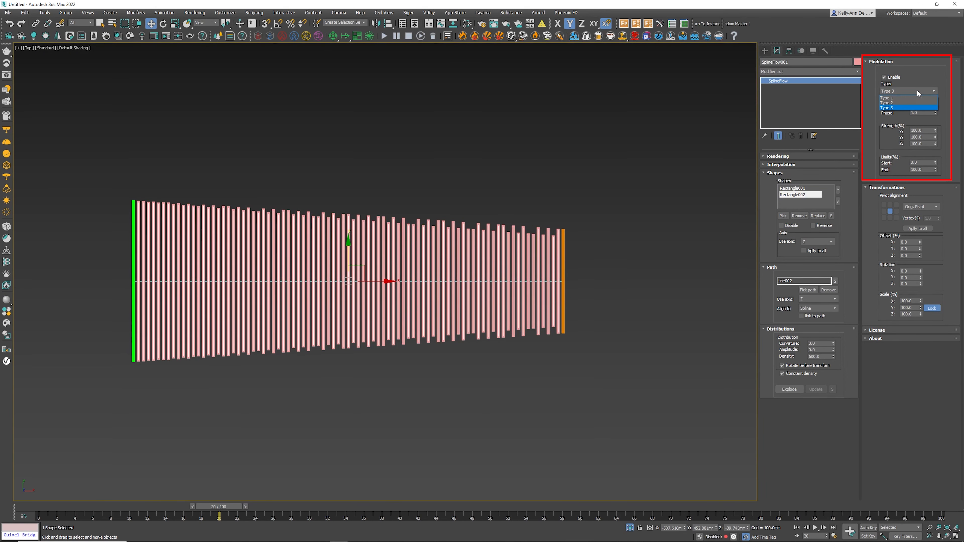
{"action": "left_click", "coordinate": [915, 98]}
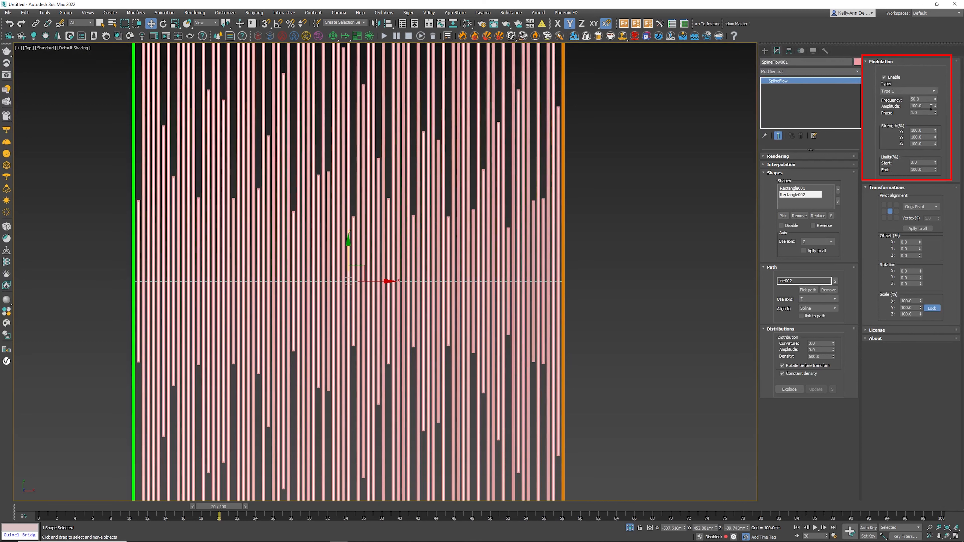
{"action": "type", "text": "10"}
{"action": "key", "text": "Return"}
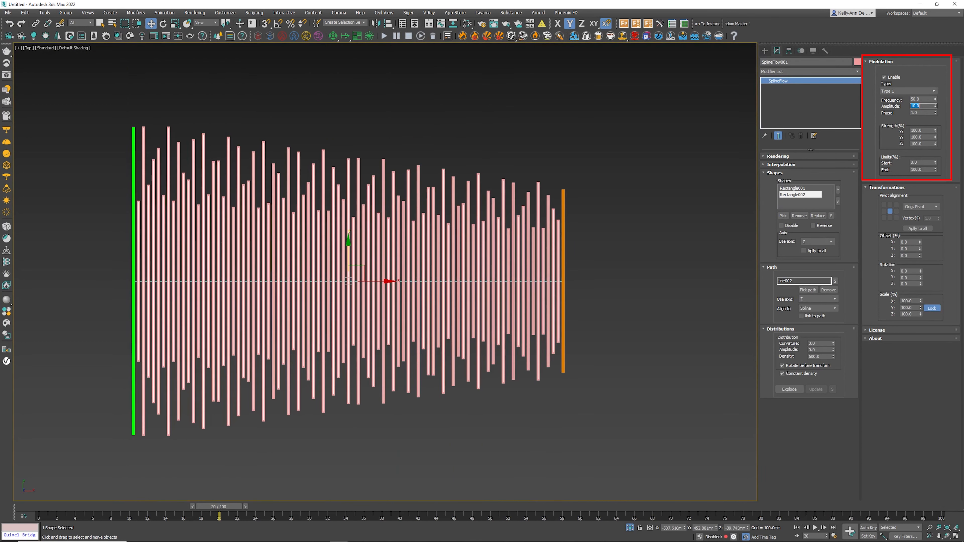
- Set the modulation phase to 0 and gradually raise it to 11.9
{"action": "left_click", "coordinate": [918, 113]}
{"action": "type", "text": "0"}
{"action": "key", "text": "Return"}
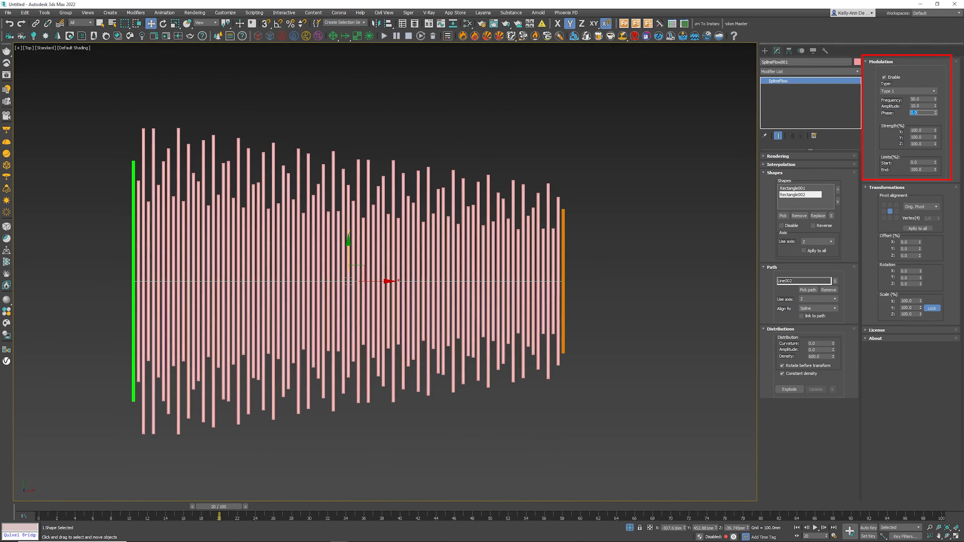
{"action": "left_click_drag", "start_coordinate": [934, 114], "coordinate": [931, 23]}
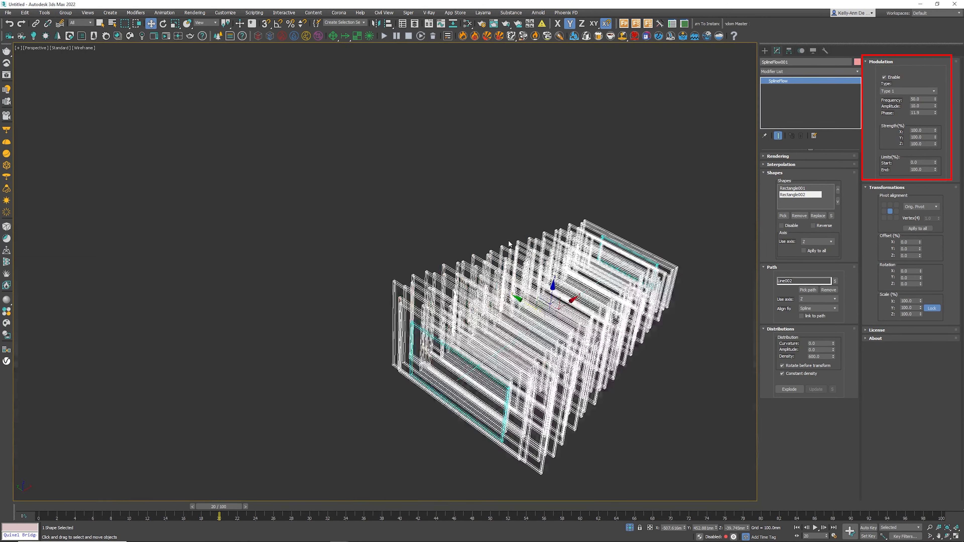
- Set the modulation's Y strength to 0 and compare the effect in shaded perspective and top views
{"action": "middle_click_drag", "start_coordinate": [639, 287], "coordinate": [460, 258], "text": "alt"}
{"action": "key", "text": "F3"}
{"action": "key", "text": "F4"}
{"action": "right_click", "coordinate": [935, 137]}
{"action": "middle_click_drag", "start_coordinate": [650, 250], "coordinate": [574, 262], "text": "alt"}
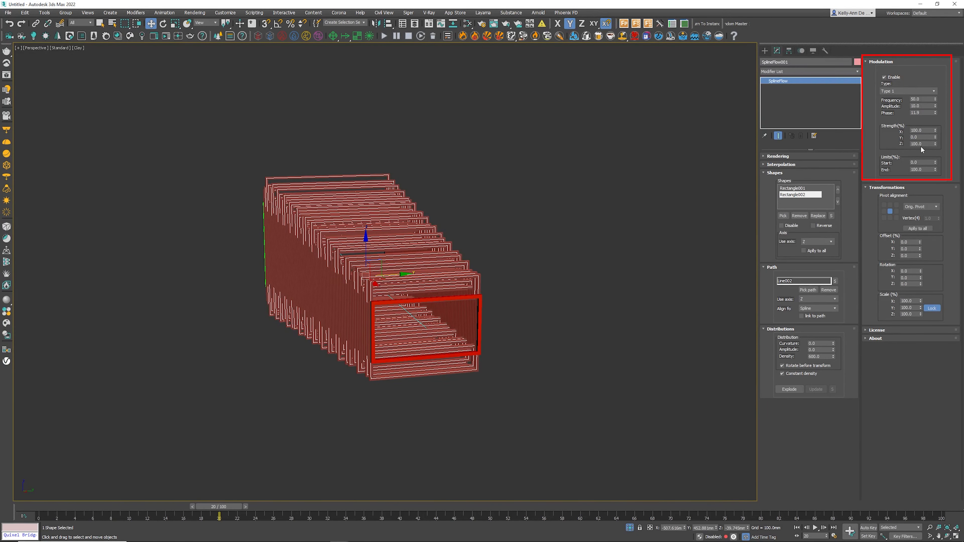
{"action": "middle_click_drag", "start_coordinate": [563, 221], "coordinate": [555, 224]}
{"action": "key", "text": "t"}
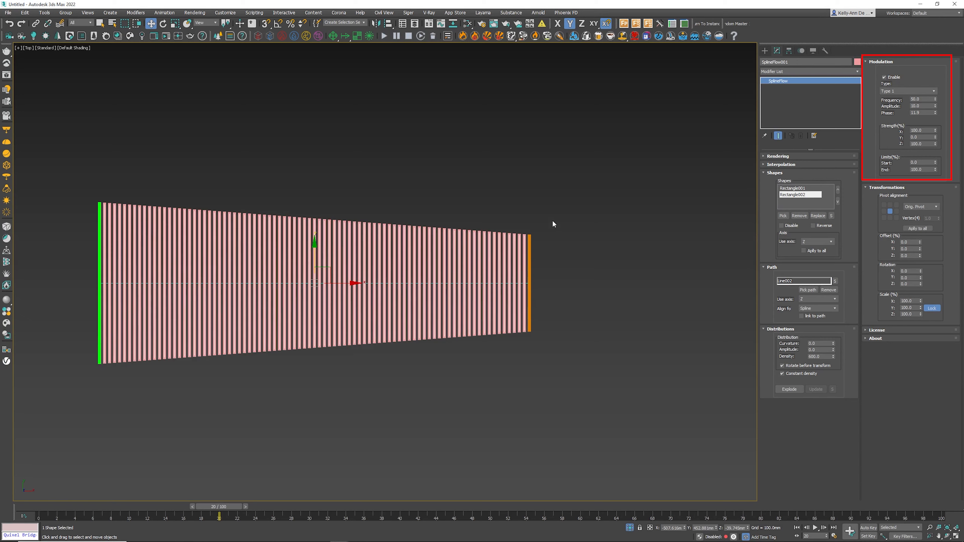
- Set the modulation's Y strength back to 100
{"action": "middle_click_drag", "start_coordinate": [476, 240], "coordinate": [561, 236]}
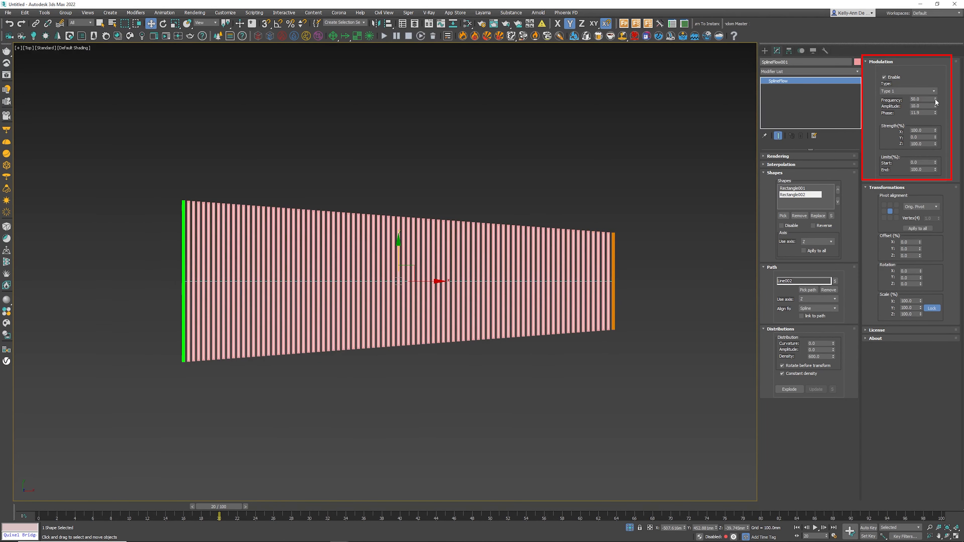
{"action": "left_click", "coordinate": [929, 137]}
{"action": "type", "text": "100"}
{"action": "key", "text": "Return"}
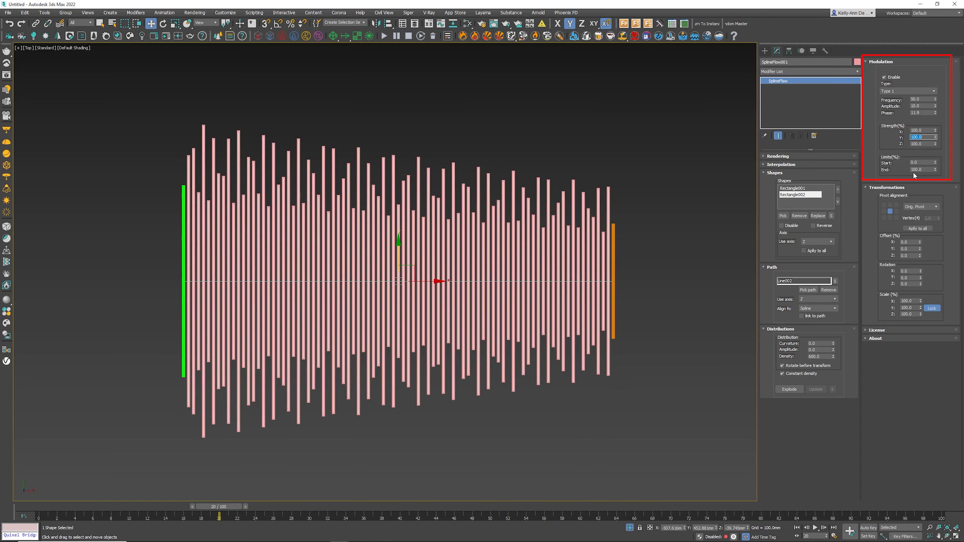
- Limit the modulation to the part of the path between 25% and 85%
{"action": "left_click", "coordinate": [922, 162]}
{"action": "key", "text": "Return"}
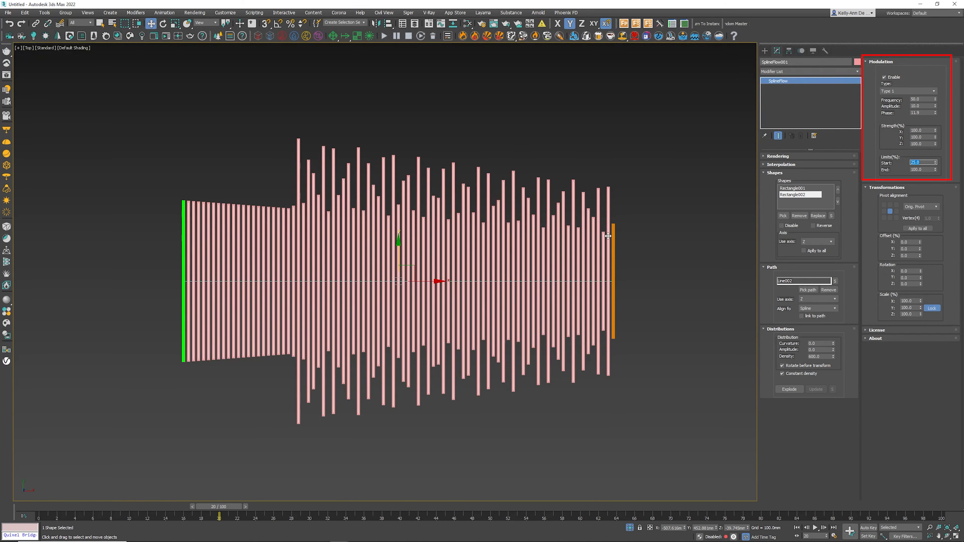
{"action": "left_click", "coordinate": [918, 169]}
{"action": "double_click", "coordinate": [917, 169]}
{"action": "type", "text": "85"}
{"action": "key", "text": "Return"}
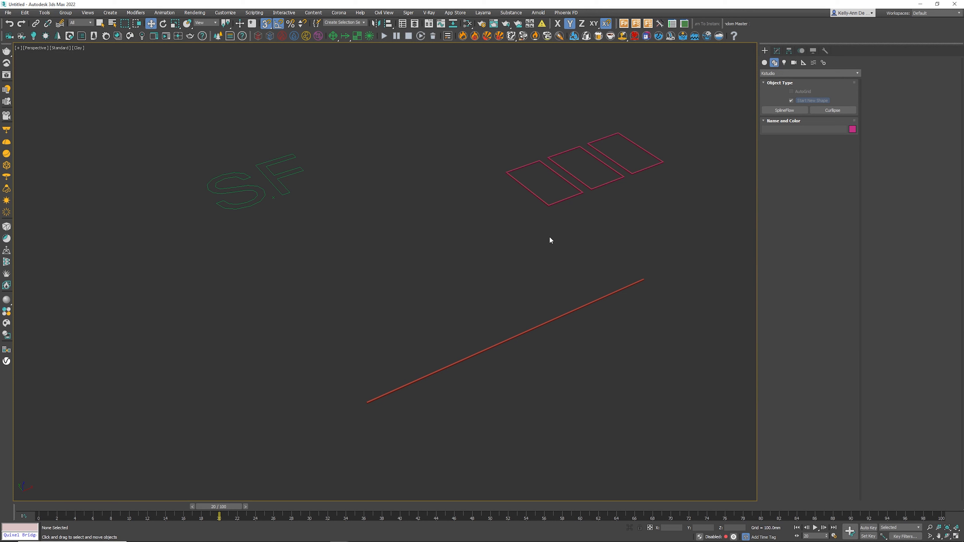
- Select the Top, Middle and Bottom rectangles one after another to check their names
{"action": "left_click", "coordinate": [564, 201]}
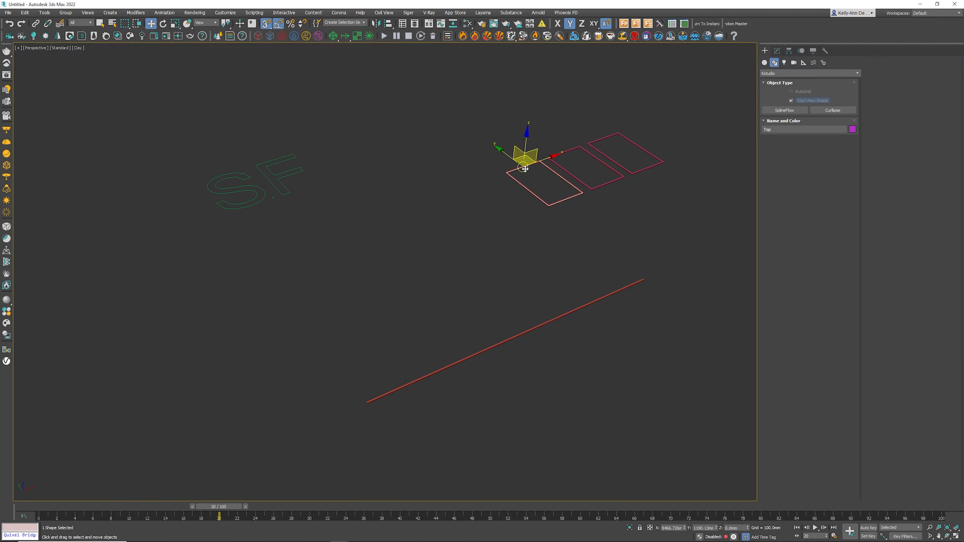
{"action": "left_click", "coordinate": [606, 164]}
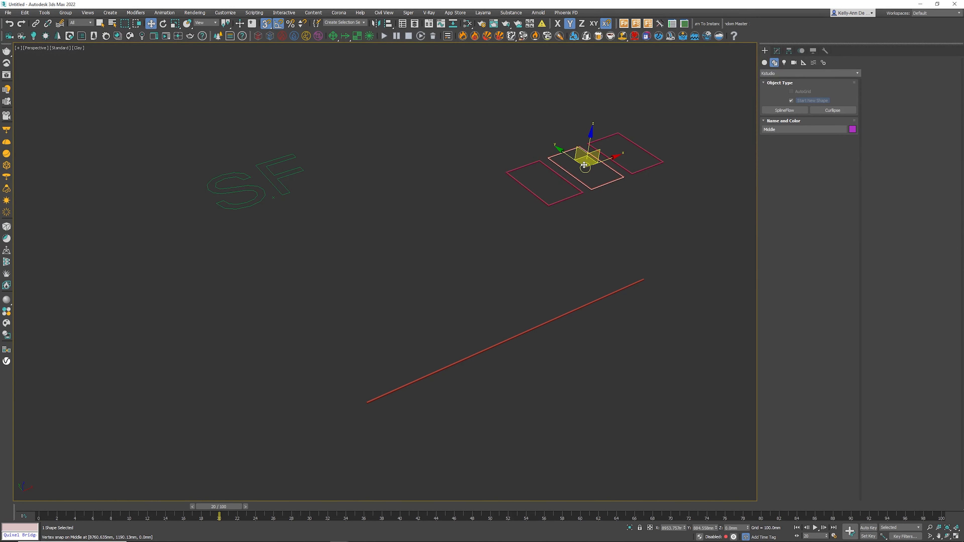
{"action": "left_click", "coordinate": [642, 148]}
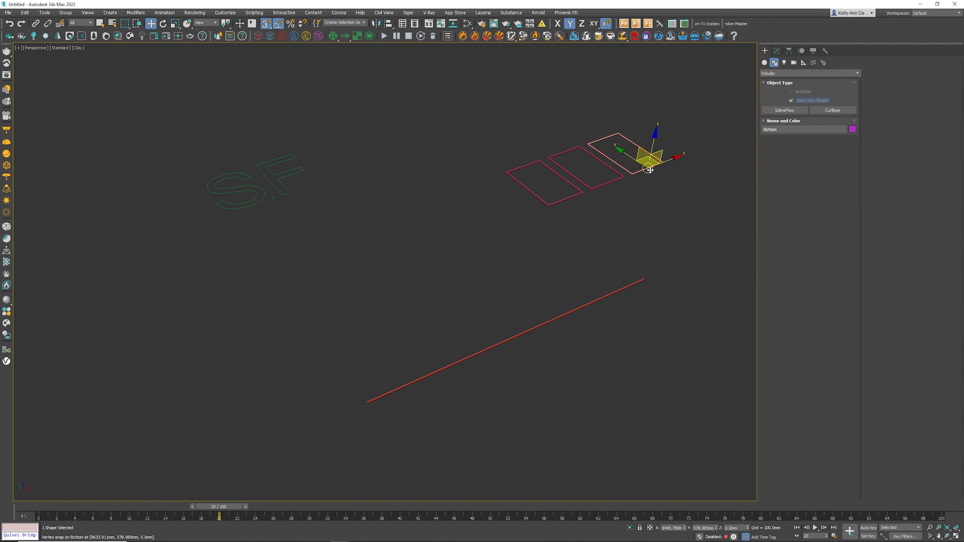
- Open the settings of the SF SplineFlow object and assign the straight red line as its path
{"action": "left_click_drag", "start_coordinate": [327, 141], "coordinate": [172, 250]}
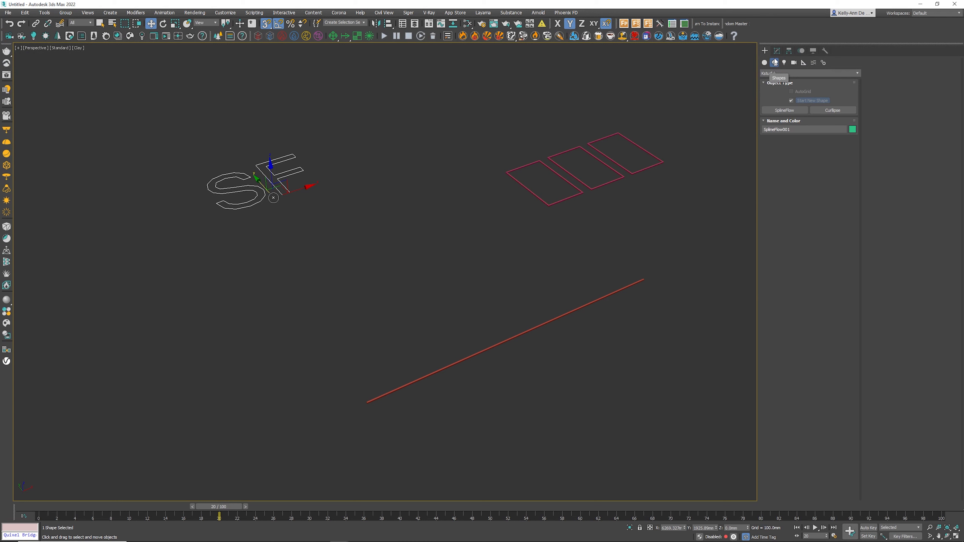
{"action": "left_click", "coordinate": [776, 50]}
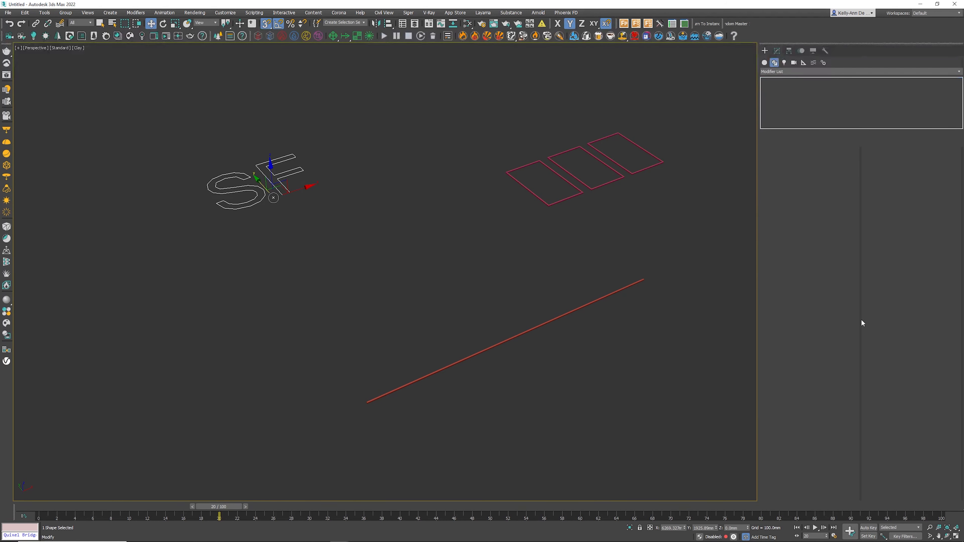
{"action": "left_click", "coordinate": [772, 267]}
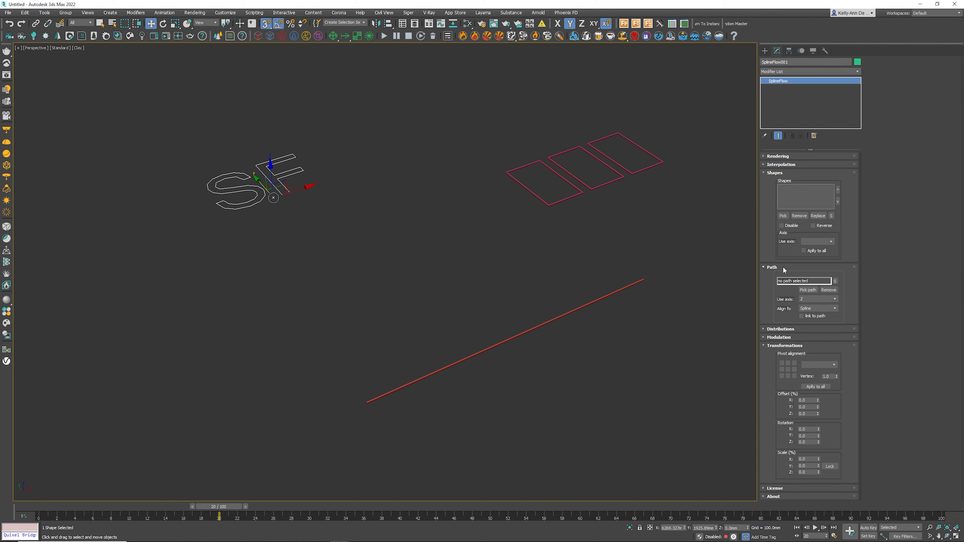
{"action": "left_click", "coordinate": [808, 290]}
{"action": "left_click", "coordinate": [586, 305]}
- Add the Top, Middle and Bottom rectangles to the SplineFlow shape list in that order
{"action": "left_click", "coordinate": [783, 215]}
{"action": "left_click", "coordinate": [575, 197]}
{"action": "left_click", "coordinate": [608, 184]}
{"action": "left_click", "coordinate": [639, 172]}
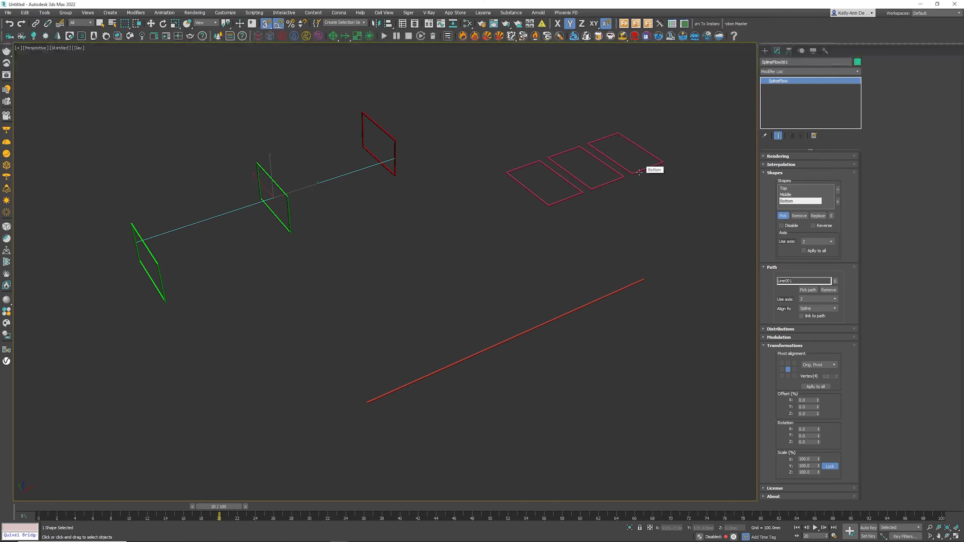
{"action": "right_click", "coordinate": [374, 253]}
- Highlight the Top shape and inspect how the three rectangles sit on the path
{"action": "middle_click_drag", "start_coordinate": [374, 253], "coordinate": [425, 256]}
{"action": "middle_click_drag", "start_coordinate": [424, 256], "coordinate": [344, 244], "text": "alt"}
{"action": "scroll", "coordinate": [421, 240], "scroll_direction": "up", "scroll_amount": 3}
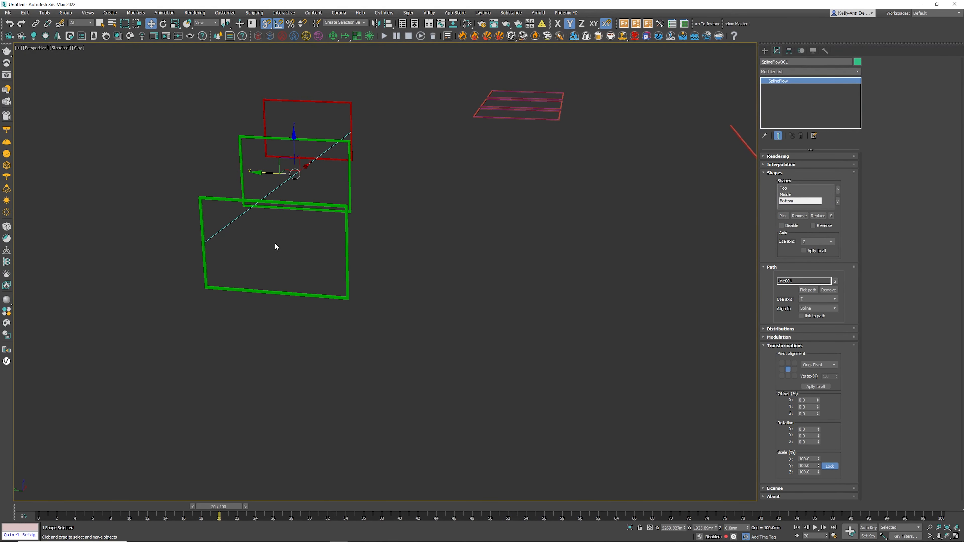
{"action": "left_click", "coordinate": [792, 190]}
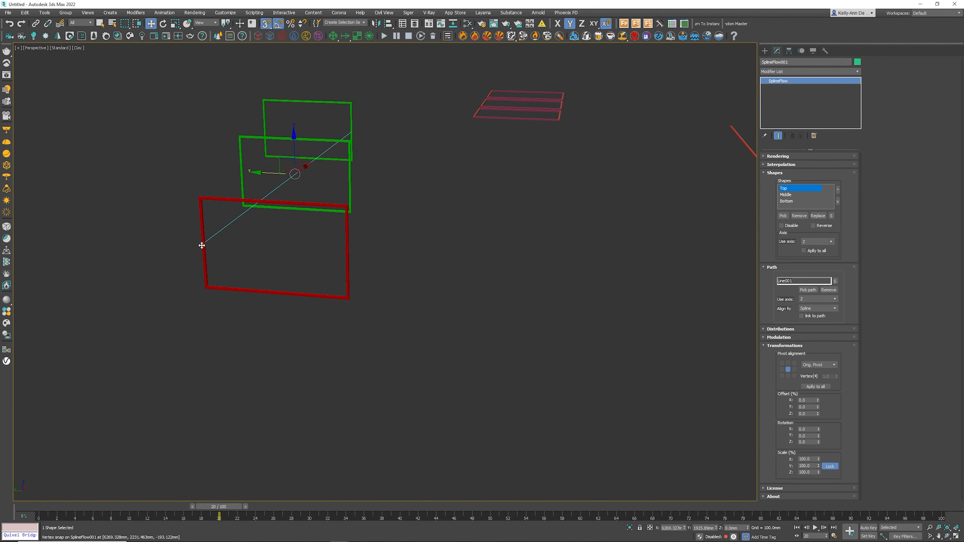
{"action": "middle_click_drag", "start_coordinate": [203, 246], "coordinate": [287, 163], "text": "alt"}
{"action": "middle_click_drag", "start_coordinate": [370, 193], "coordinate": [354, 103], "text": "alt"}
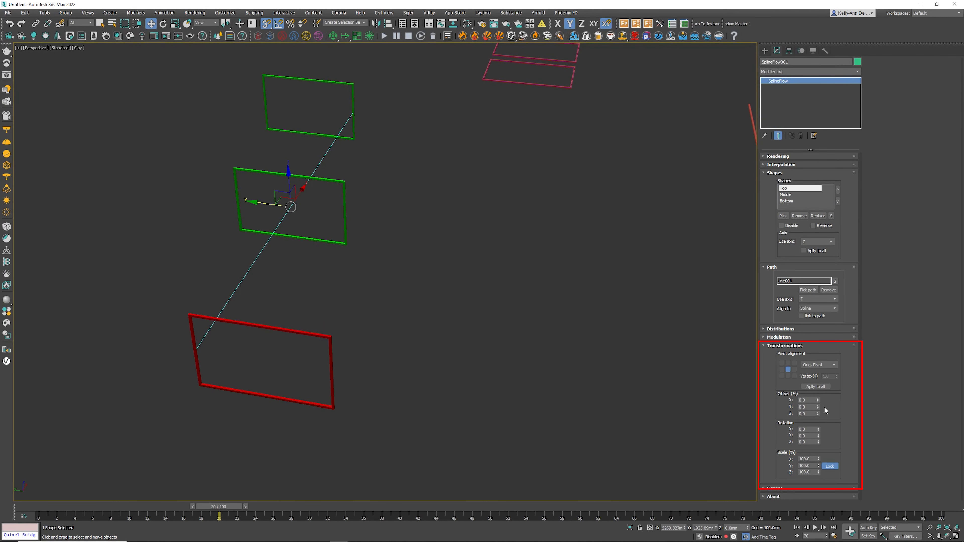
- Set the X offset of the Top shape to 50%
{"action": "left_click", "coordinate": [787, 190]}
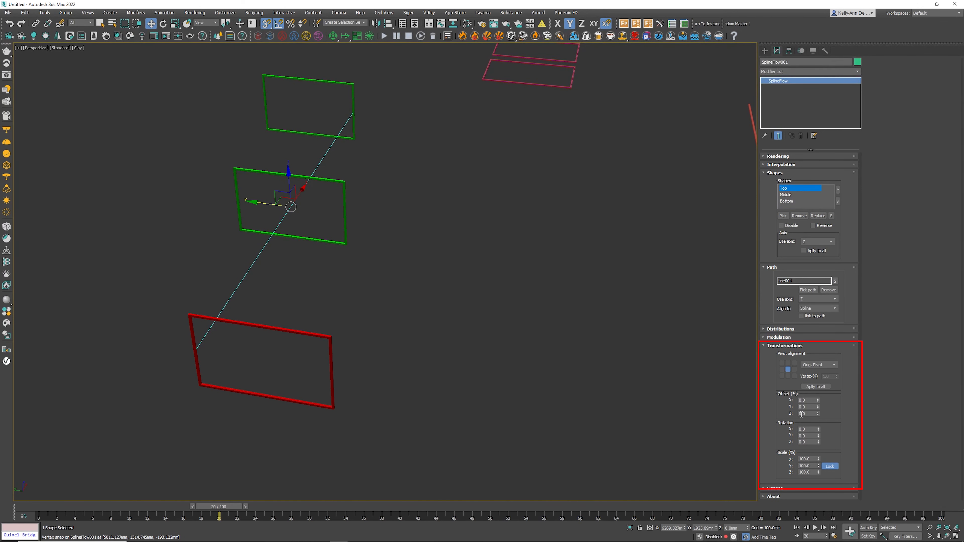
{"action": "left_click_drag", "start_coordinate": [812, 400], "coordinate": [776, 402]}
{"action": "type", "text": "50"}
{"action": "key", "text": "Return"}
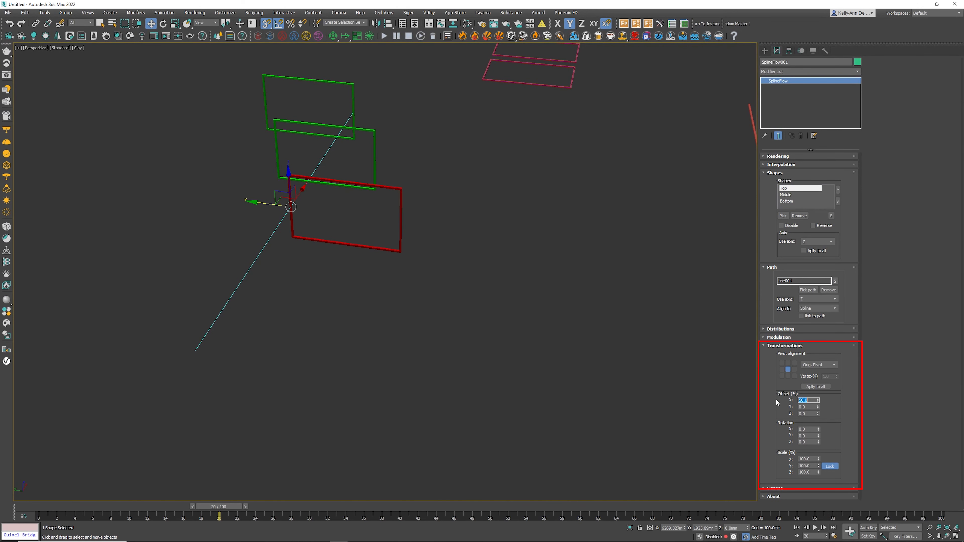
- Set the Y and Z offsets of the Top shape to 50%
{"action": "middle_click_drag", "start_coordinate": [609, 384], "coordinate": [472, 374], "text": "alt"}
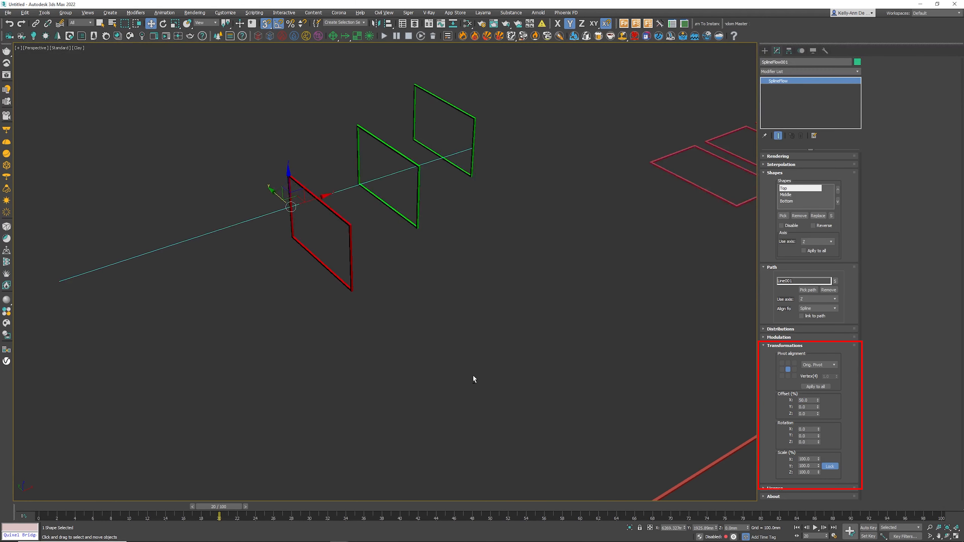
{"action": "left_click", "coordinate": [807, 406]}
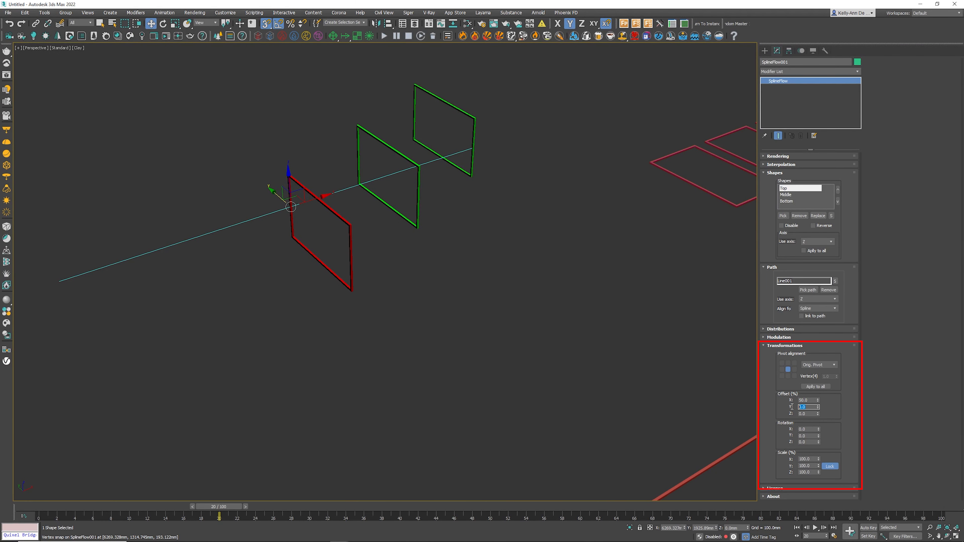
{"action": "type", "text": "50"}
{"action": "key", "text": "Tab"}
{"action": "type", "text": "50"}
{"action": "key", "text": "Tab"}
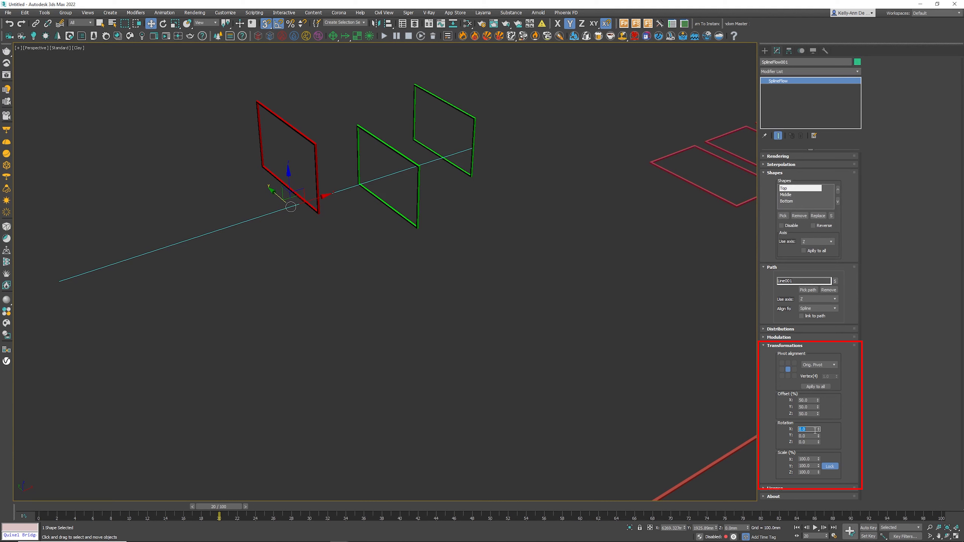
- Rotate the Top shape 45 degrees on the X, Y and Z axes
{"action": "type", "text": "45"}
{"action": "key", "text": "Tab"}
{"action": "type", "text": "45"}
{"action": "key", "text": "Tab"}
{"action": "type", "text": "45"}
{"action": "key", "text": "Tab"}
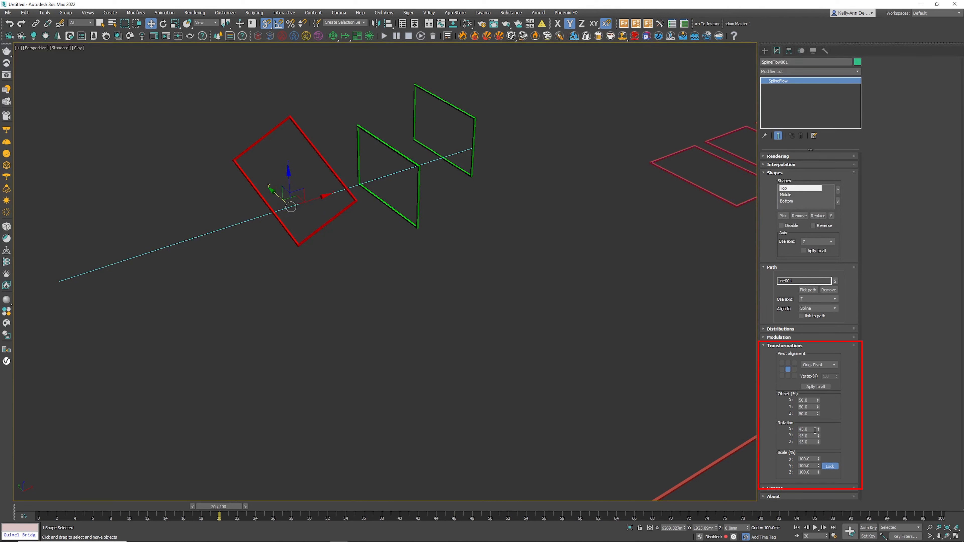
- Scale the Top shape uniformly to 50% with the axes locked
{"action": "left_click", "coordinate": [811, 460]}
{"action": "type", "text": "50"}
{"action": "key", "text": "Return"}
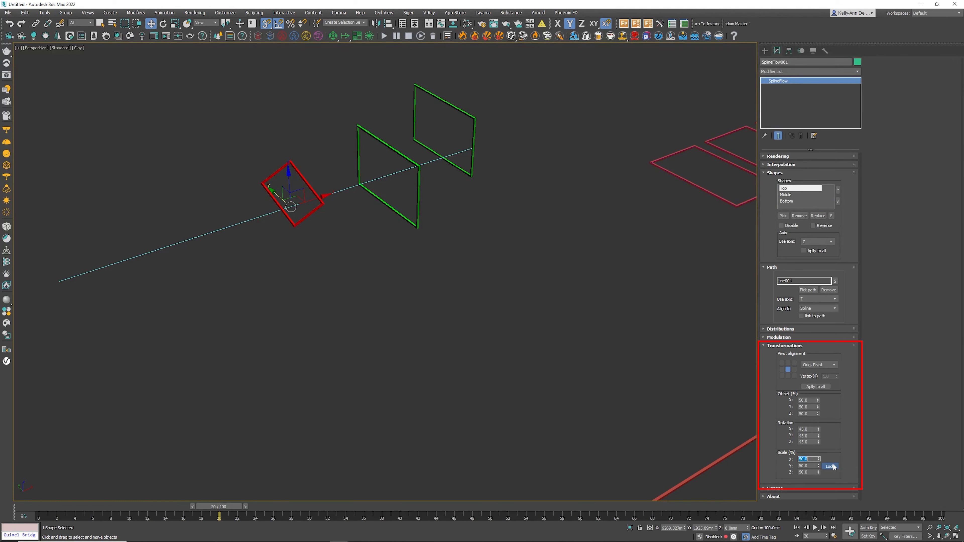
- Unlock the scale axes of the Top shape and set its X and Z scale to 100%
{"action": "mouse_move", "coordinate": [511, 357]}
{"action": "middle_mouse_down", "text": "alt"}
{"action": "mouse_move", "coordinate": [521, 329]}
{"action": "mouse_move", "coordinate": [528, 340]}
{"action": "mouse_move", "coordinate": [502, 339]}
{"action": "middle_mouse_up", "text": "alt"}
{"action": "double_click", "coordinate": [808, 459]}
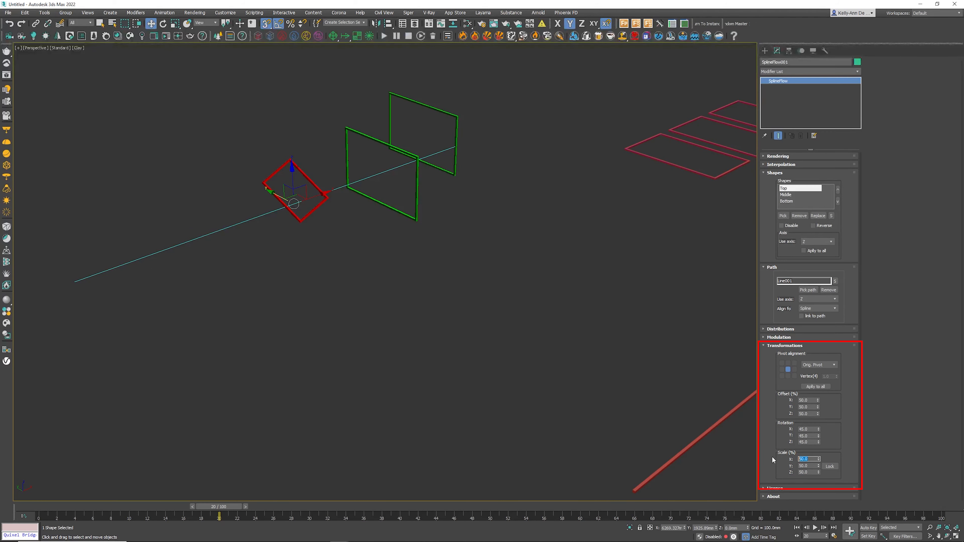
{"action": "type", "text": "100"}
{"action": "key", "text": "Tab"}
{"action": "key", "text": "Tab"}
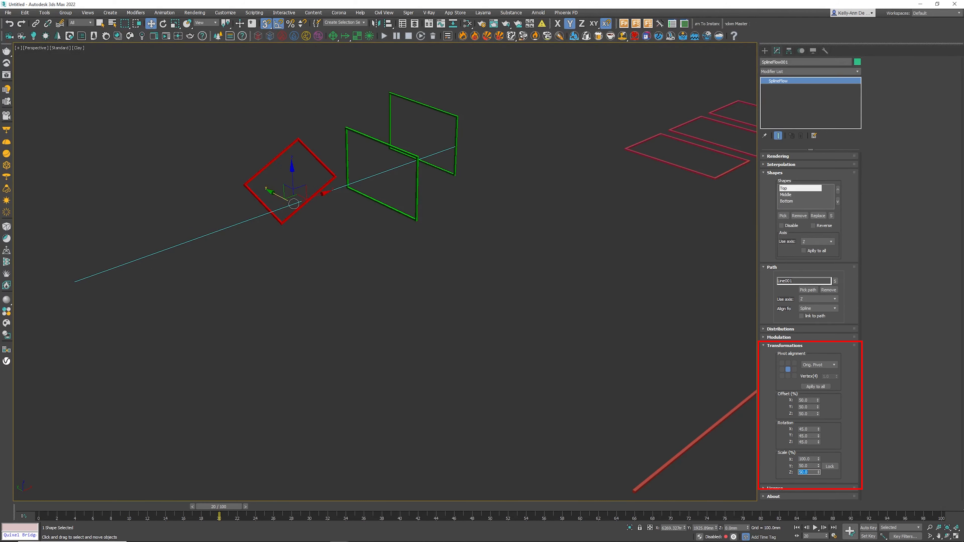
{"action": "type", "text": "100"}
{"action": "mouse_move", "coordinate": [446, 391]}
{"action": "middle_mouse_down", "text": "alt"}
{"action": "mouse_move", "coordinate": [516, 389]}
{"action": "mouse_move", "coordinate": [413, 383]}
{"action": "mouse_move", "coordinate": [437, 382]}
{"action": "middle_mouse_up", "text": "alt"}
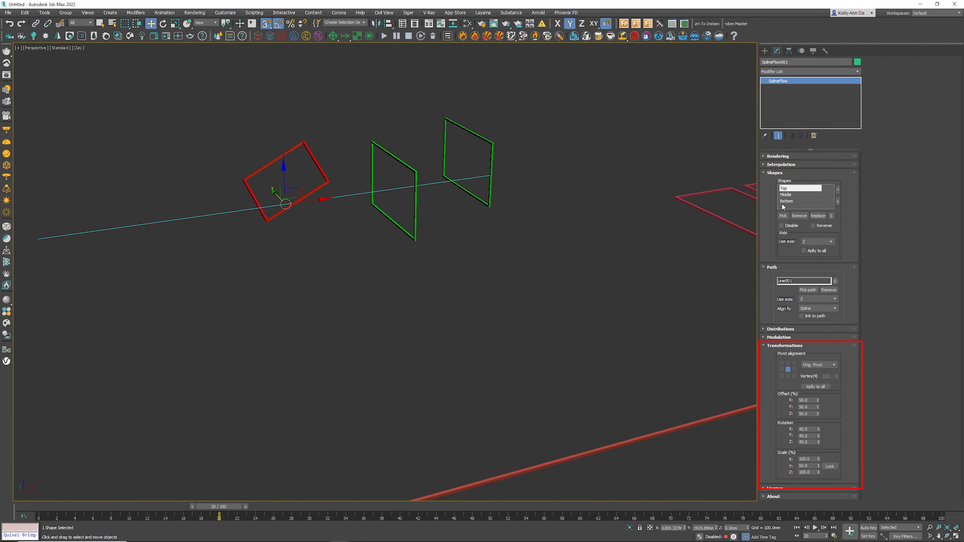
- Reset the Top shape's X, Y and Z offsets and rotations to 0 and its Y scale to 100%
{"action": "right_click", "coordinate": [817, 400]}
{"action": "right_click", "coordinate": [817, 407]}
{"action": "right_click", "coordinate": [817, 415]}
{"action": "right_click", "coordinate": [817, 413]}
{"action": "right_click", "coordinate": [817, 413]}
{"action": "right_click", "coordinate": [818, 429]}
{"action": "right_click", "coordinate": [817, 436]}
{"action": "right_click", "coordinate": [817, 442]}
{"action": "right_click", "coordinate": [818, 465]}
{"action": "middle_click_drag", "start_coordinate": [362, 365], "coordinate": [523, 363]}
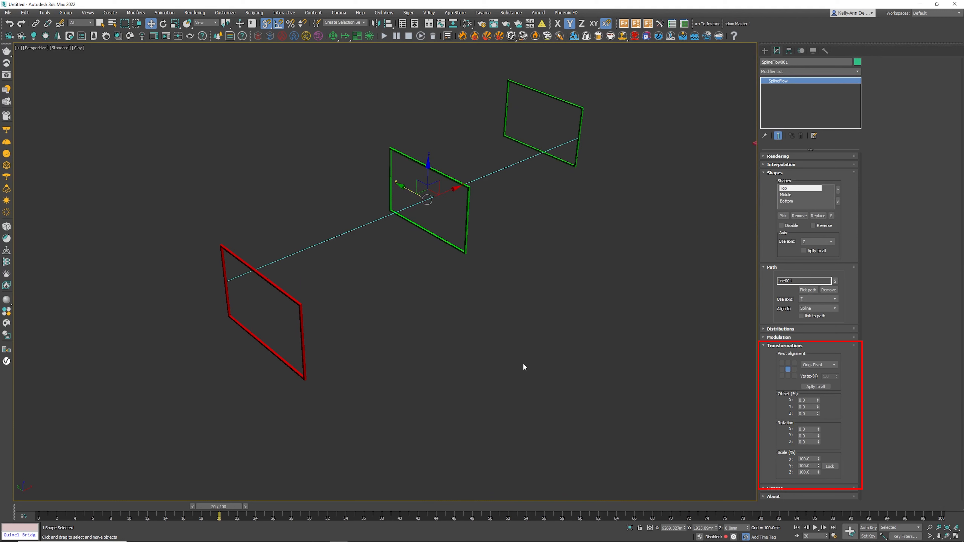
- Switch the Top shape's pivot alignment to Vertex Pivot and step the pivot vertex up to 4
{"action": "left_click", "coordinate": [818, 366]}
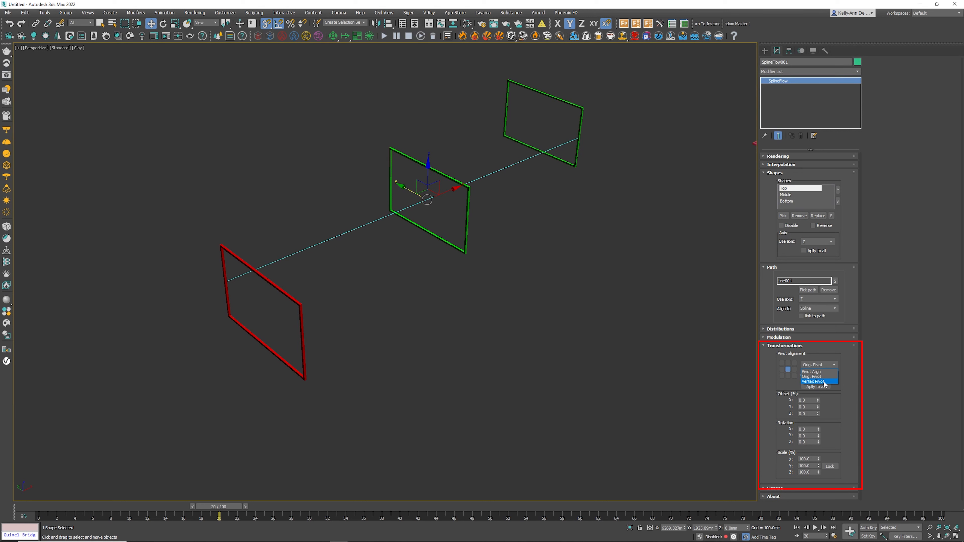
{"action": "left_click", "coordinate": [819, 381]}
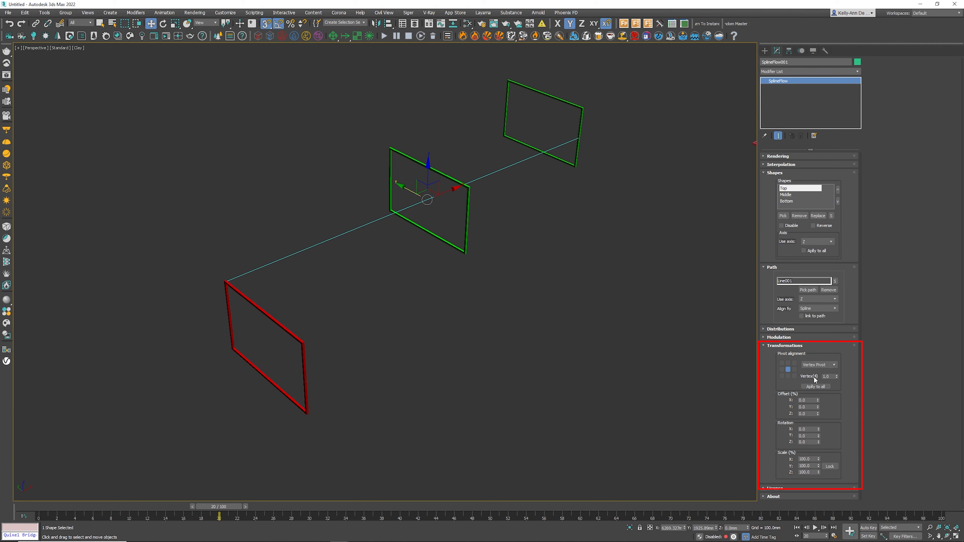
{"action": "middle_click_drag", "start_coordinate": [486, 363], "coordinate": [374, 351], "text": "alt"}
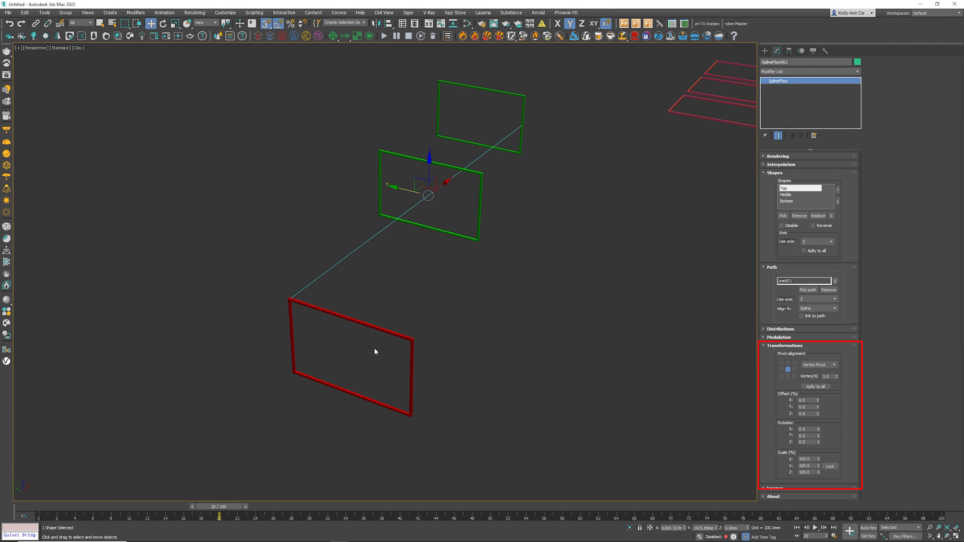
{"action": "left_click_drag", "start_coordinate": [830, 377], "coordinate": [809, 377]}
{"action": "left_click", "coordinate": [837, 375]}
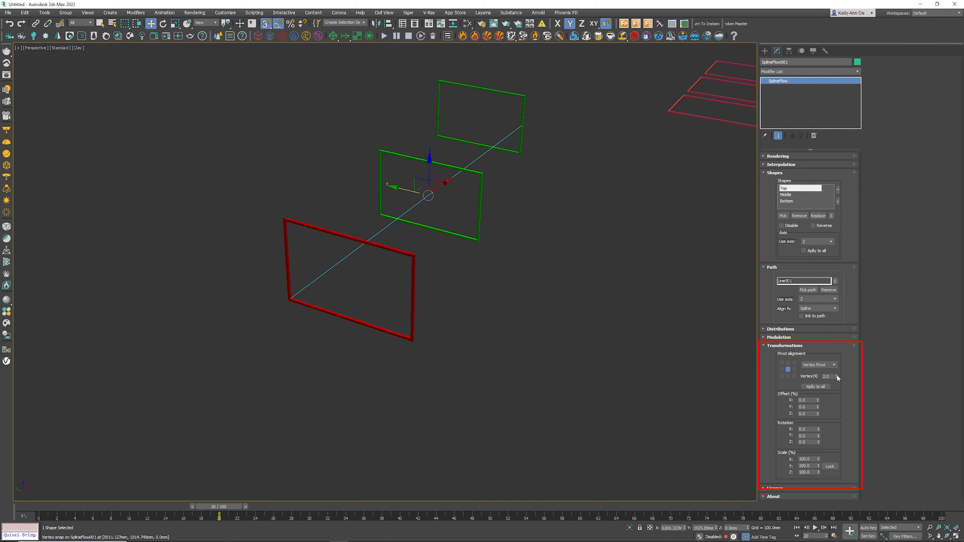
{"action": "left_click", "coordinate": [836, 375]}
{"action": "left_click", "coordinate": [837, 375]}
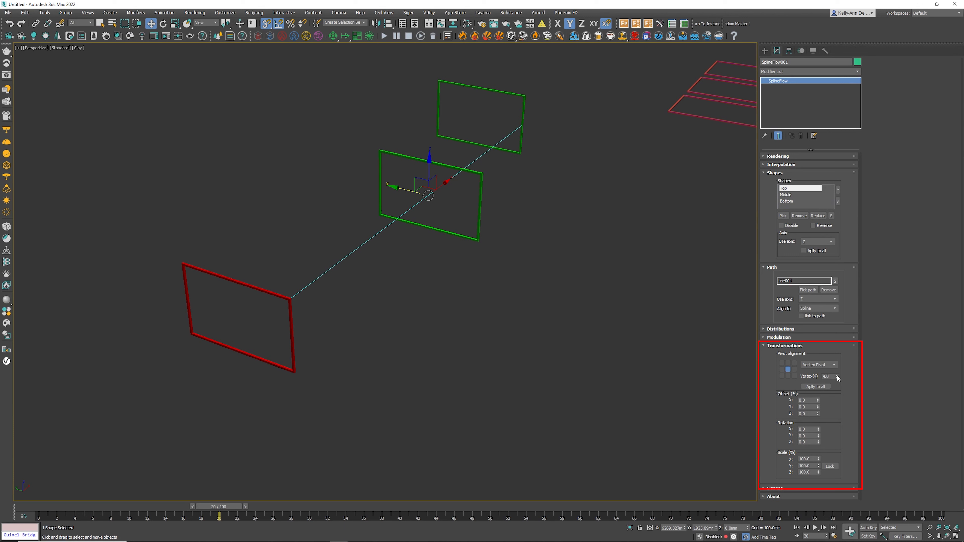
- Continue raising the pivot vertex number to 10, past the rectangle's four vertices, and reset it to 1
{"action": "left_click", "coordinate": [837, 375]}
{"action": "left_click", "coordinate": [837, 375]}
{"action": "left_click", "coordinate": [837, 374]}
{"action": "left_click", "coordinate": [836, 375]}
{"action": "left_click", "coordinate": [837, 374]}
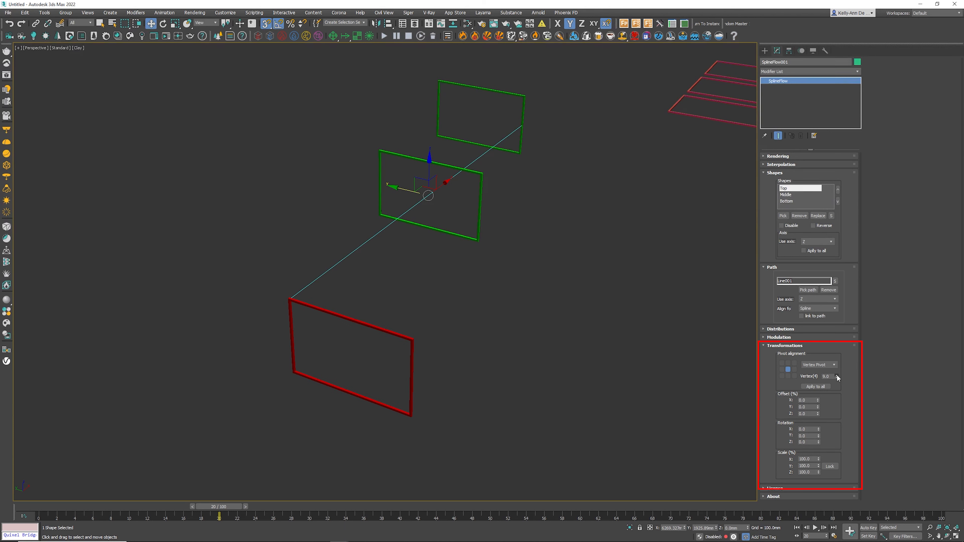
{"action": "left_click", "coordinate": [837, 375]}
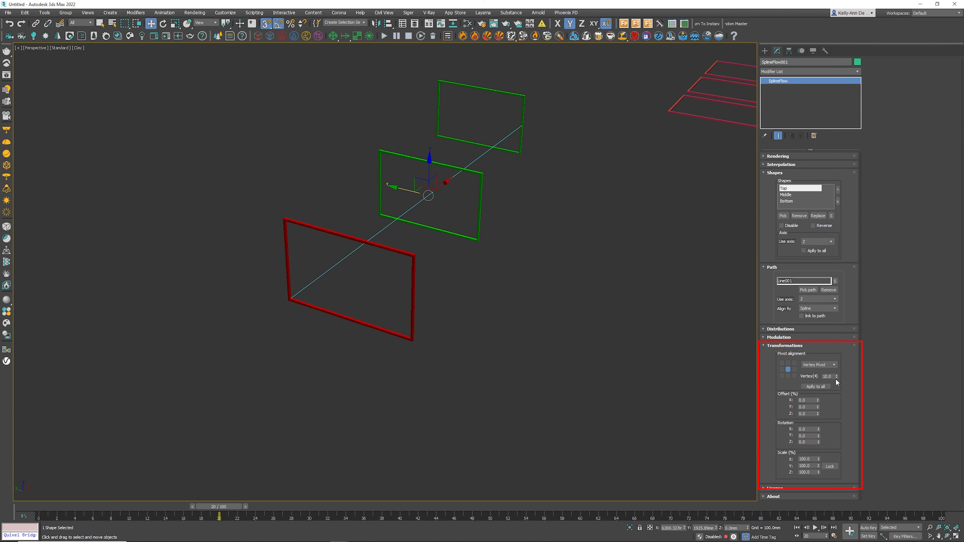
{"action": "right_click", "coordinate": [837, 377]}
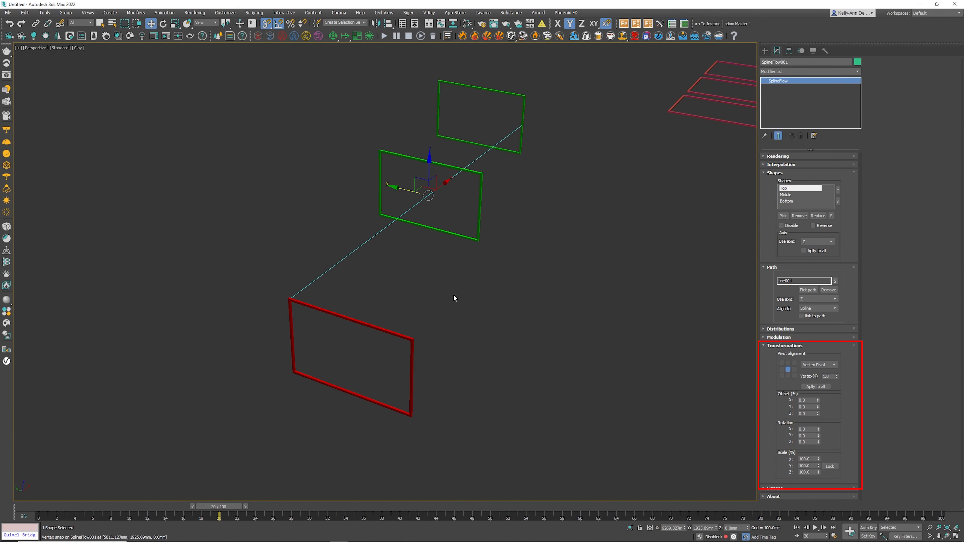
- Convert the source Top rectangle to an editable spline and enter its Vertex sub-object level
{"action": "middle_click_drag", "start_coordinate": [591, 241], "coordinate": [607, 173], "text": "alt"}
{"action": "left_click", "coordinate": [607, 163]}
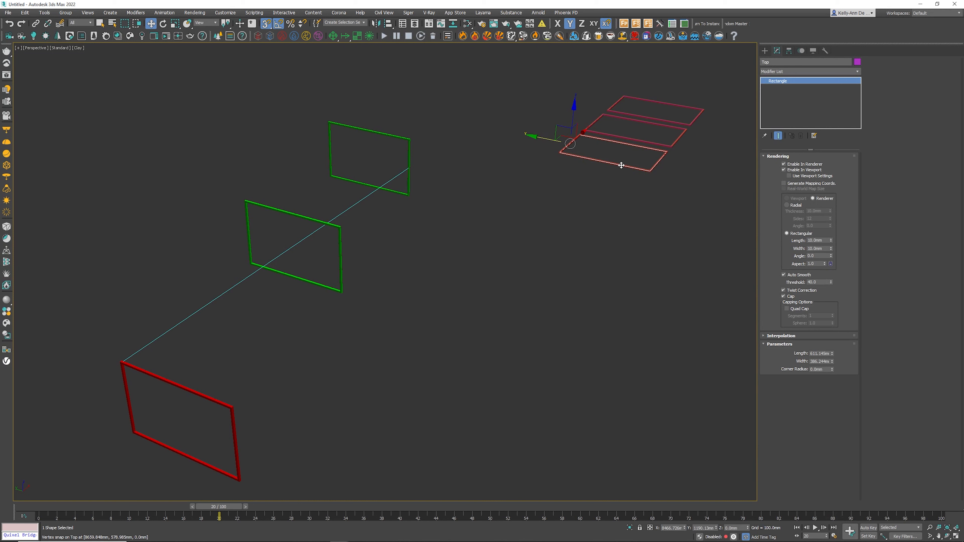
{"action": "right_click", "coordinate": [614, 164]}
{"action": "mouse_move", "coordinate": [652, 242]}
{"action": "left_click", "coordinate": [722, 243]}
{"action": "left_click", "coordinate": [765, 81]}
{"action": "left_click", "coordinate": [777, 87]}
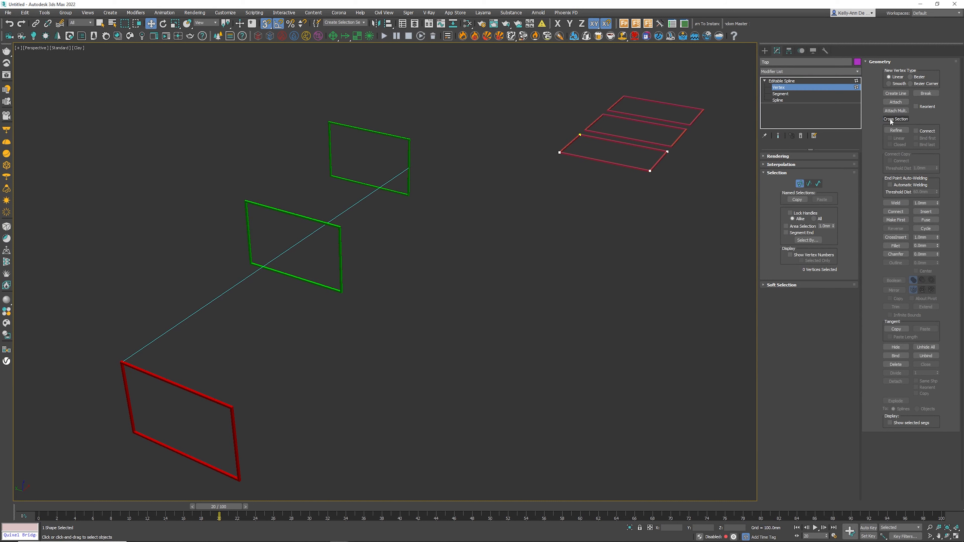
- Refine the Top spline with one extra vertex near the middle of each of its four sides and leave vertex editing
{"action": "left_click", "coordinate": [896, 131]}
{"action": "left_click", "coordinate": [606, 162]}
{"action": "left_click", "coordinate": [623, 143]}
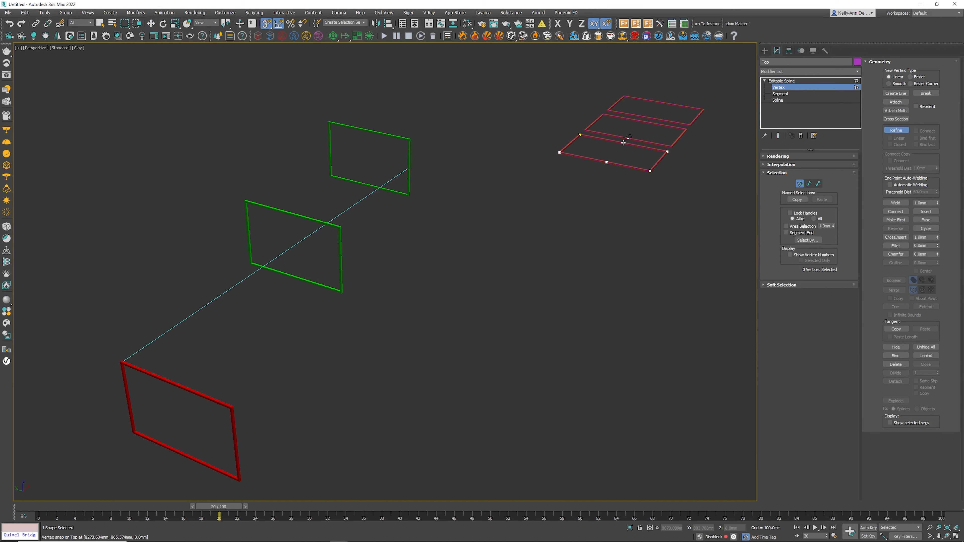
{"action": "left_click", "coordinate": [569, 144]}
{"action": "left_click", "coordinate": [658, 162]}
{"action": "left_click", "coordinate": [800, 184]}
- Reselect the SplineFlow object and step the Top shape's pivot vertex from the first one up to 8
{"action": "left_click", "coordinate": [629, 199]}
{"action": "middle_click_drag", "start_coordinate": [364, 346], "coordinate": [424, 306]}
{"action": "left_click", "coordinate": [280, 254]}
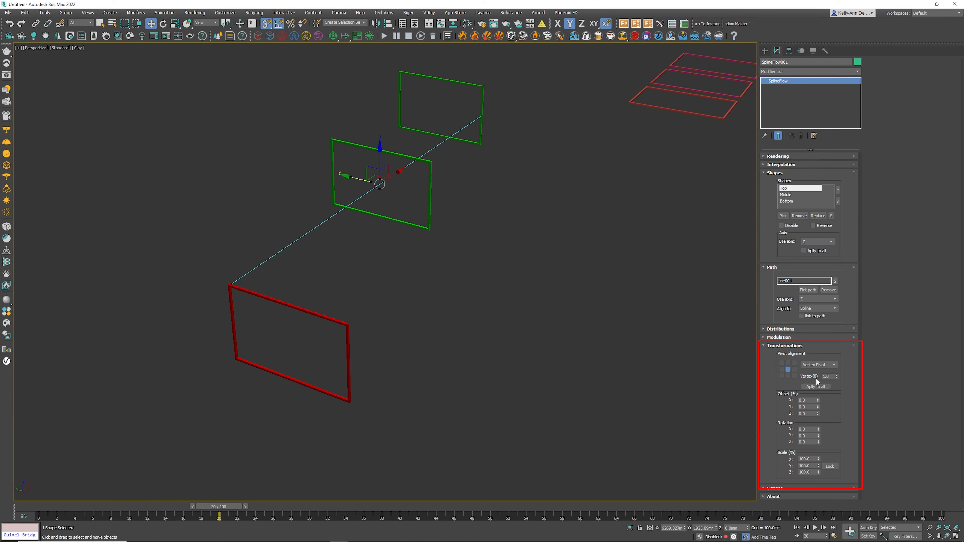
{"action": "left_click", "coordinate": [837, 375]}
{"action": "left_click", "coordinate": [836, 376]}
{"action": "left_click", "coordinate": [837, 375]}
{"action": "left_click", "coordinate": [837, 375]}
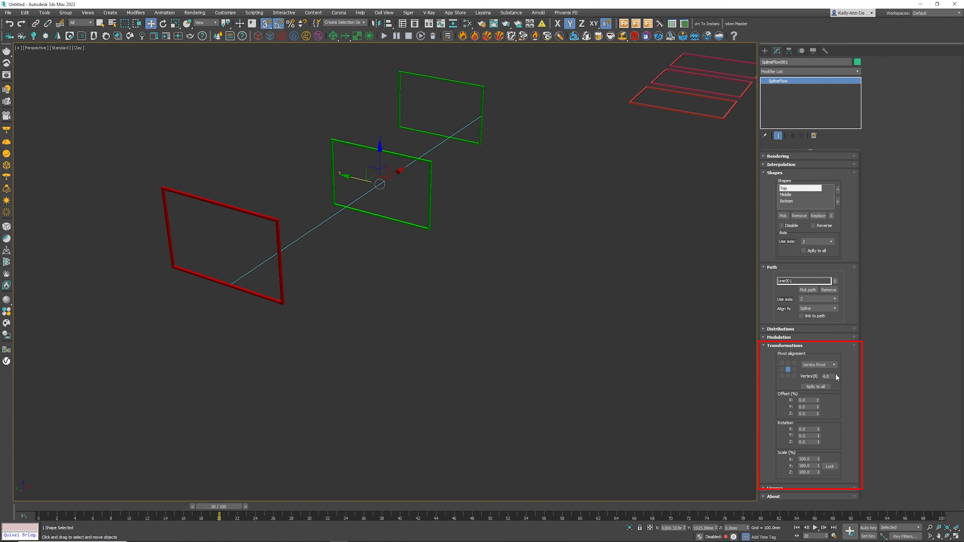
{"action": "left_click", "coordinate": [837, 375]}
{"action": "left_click", "coordinate": [837, 376]}
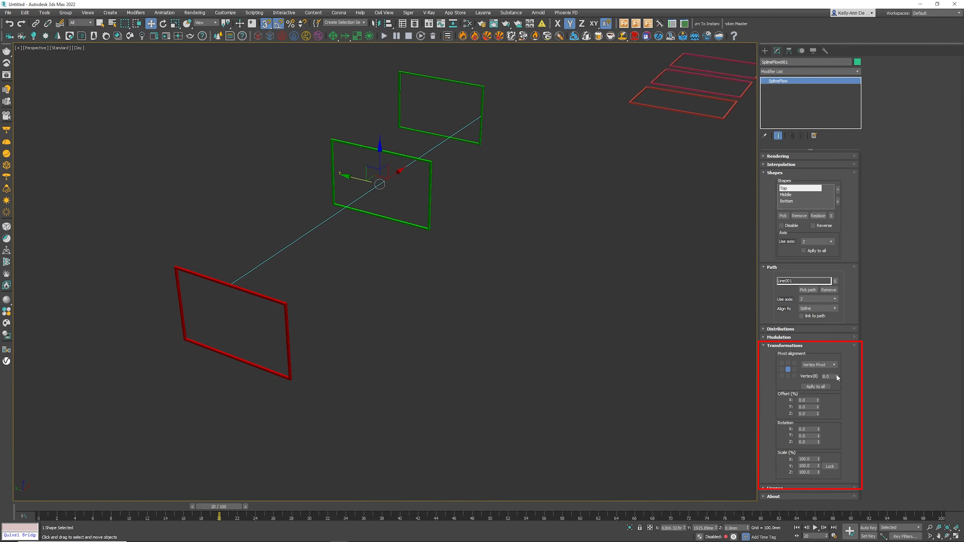
- Set the Top shape to Orig. Pivot, compare it with the source spline's pivot, and switch the alignment to Pivot Align
{"action": "left_click", "coordinate": [812, 365]}
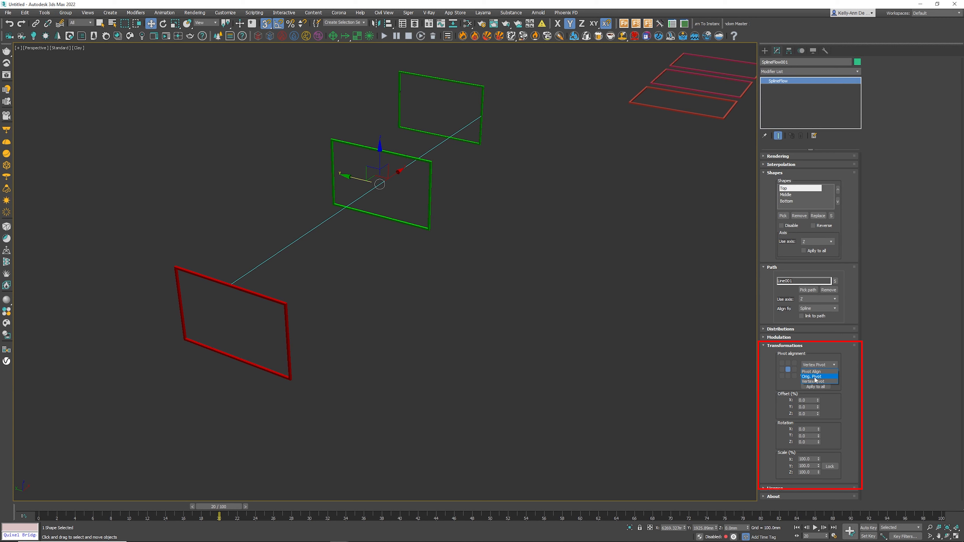
{"action": "left_click", "coordinate": [814, 377]}
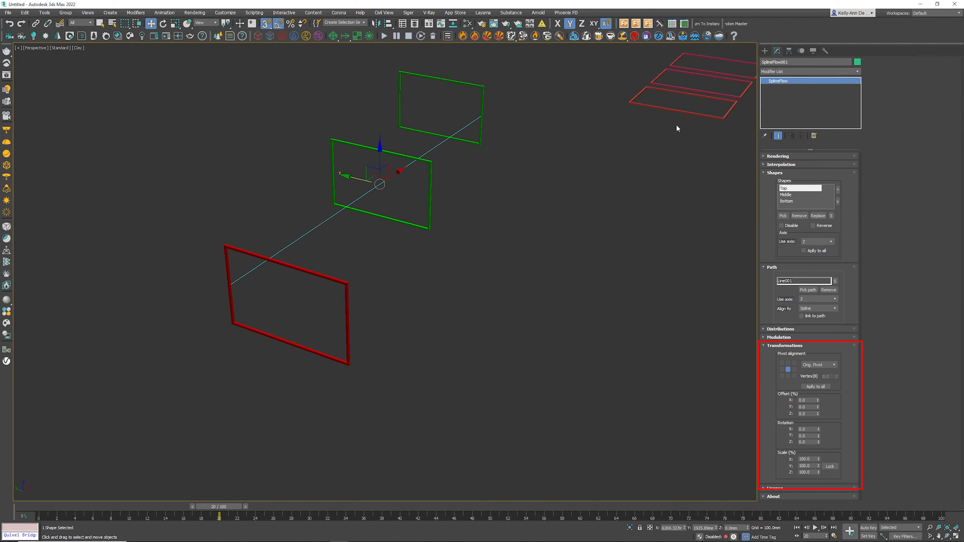
{"action": "left_click", "coordinate": [679, 110]}
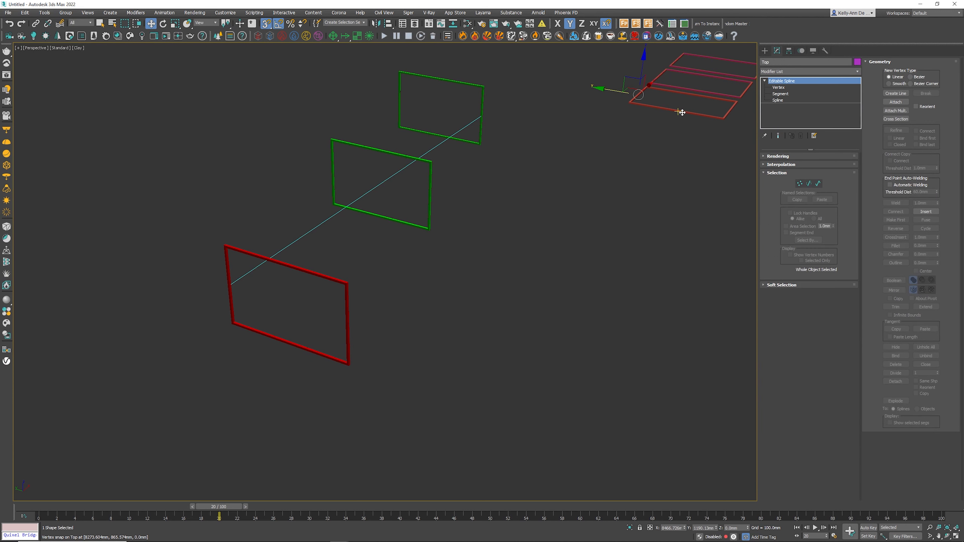
{"action": "left_click", "coordinate": [330, 277]}
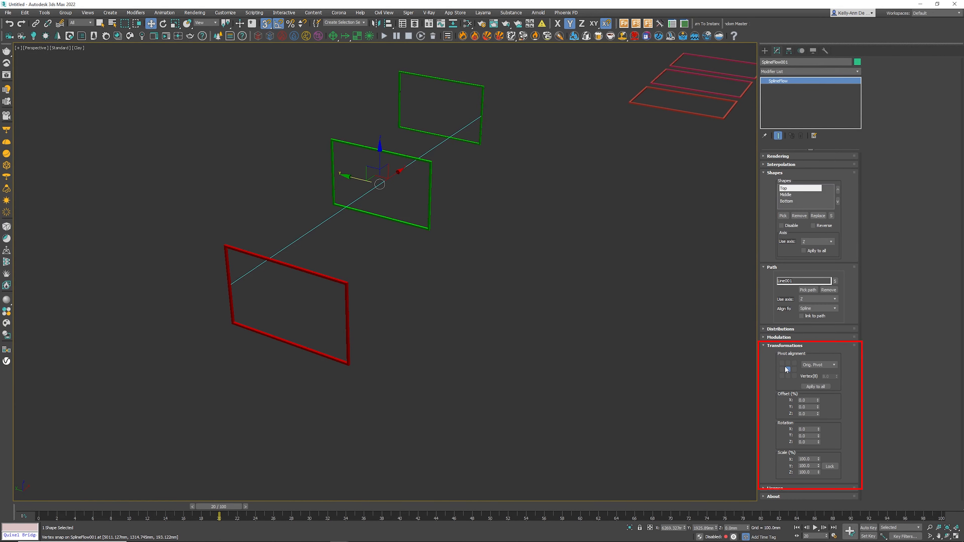
{"action": "left_click", "coordinate": [814, 365]}
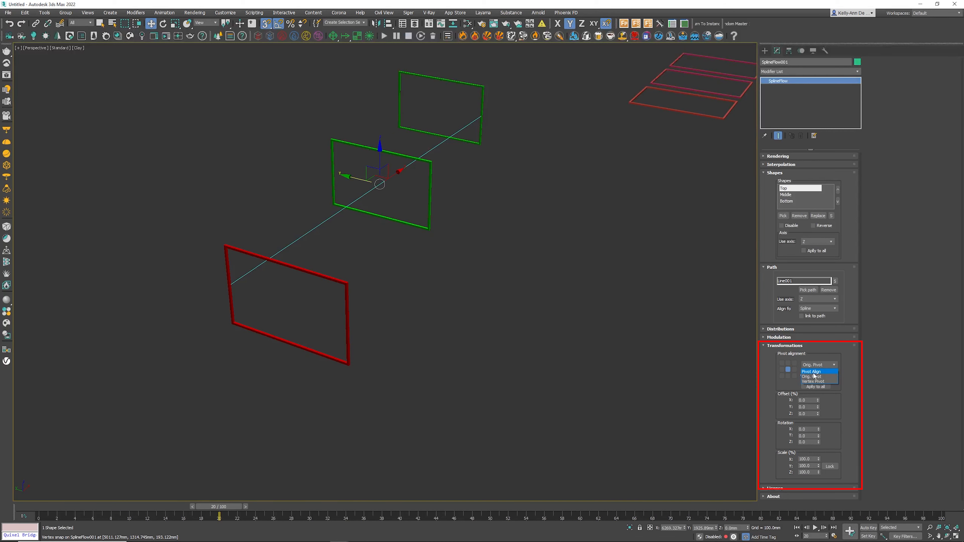
{"action": "left_click", "coordinate": [813, 372]}
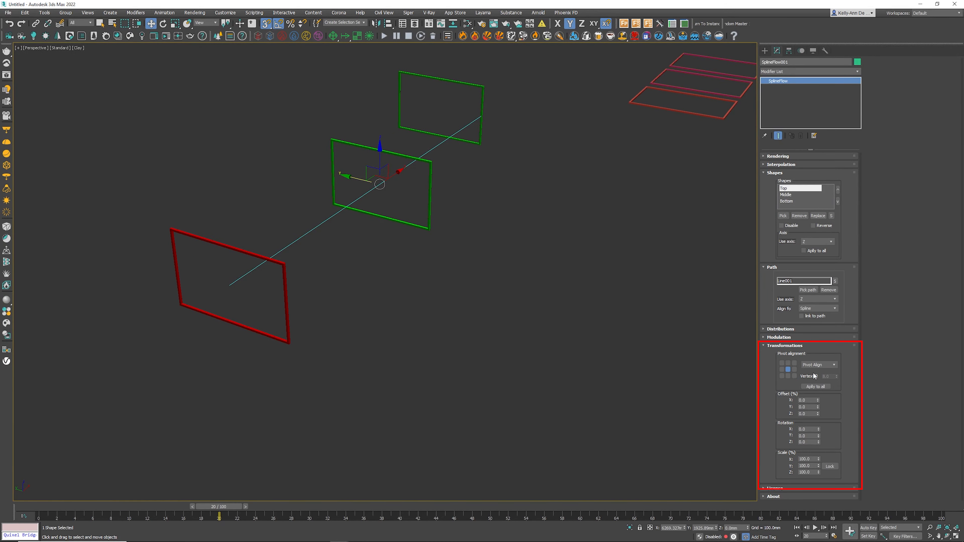
{"action": "middle_click_drag", "start_coordinate": [241, 294], "coordinate": [413, 320], "text": "alt"}
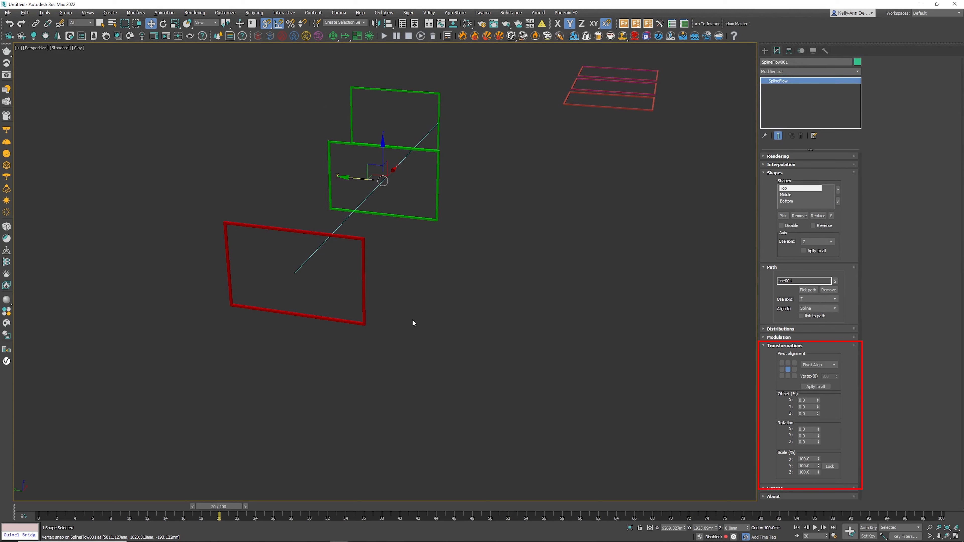
- Cycle the Top shape's pivot alignment through all nine grid positions, finishing on the upper-left corner
{"action": "left_click", "coordinate": [781, 364]}
{"action": "left_click", "coordinate": [788, 363]}
{"action": "left_click", "coordinate": [794, 363]}
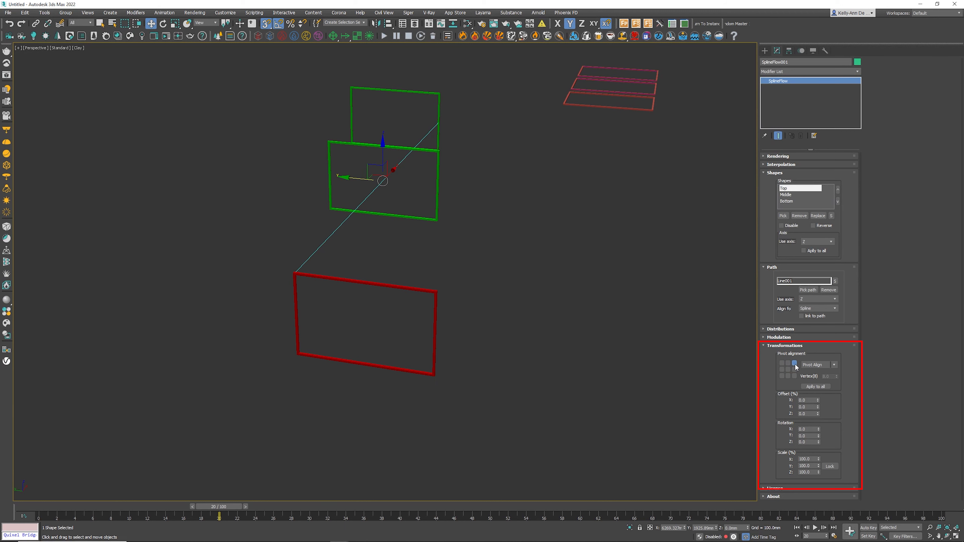
{"action": "left_click", "coordinate": [795, 370]}
{"action": "left_click", "coordinate": [795, 376]}
{"action": "left_click", "coordinate": [789, 376]}
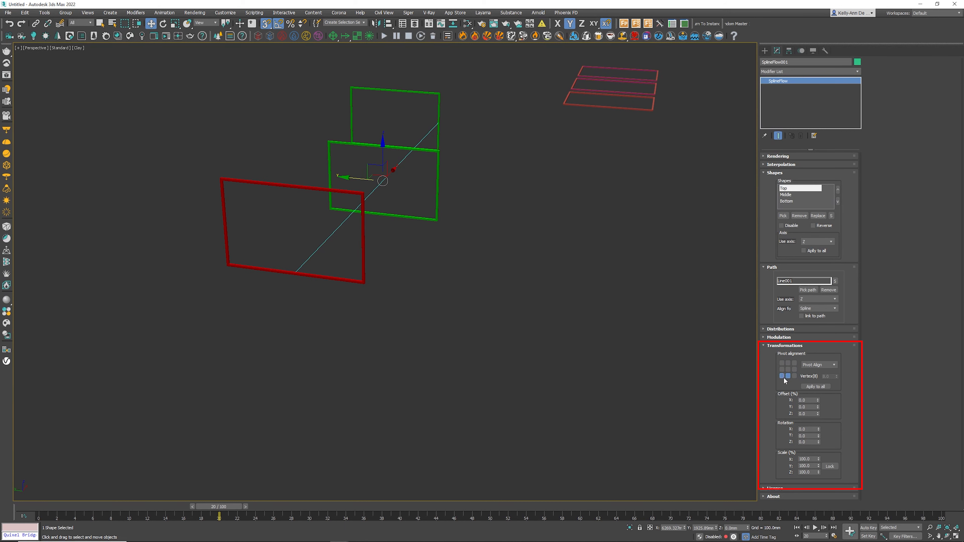
{"action": "left_click", "coordinate": [782, 376]}
{"action": "left_click", "coordinate": [783, 370]}
{"action": "left_click", "coordinate": [788, 370]}
{"action": "left_click", "coordinate": [782, 363]}
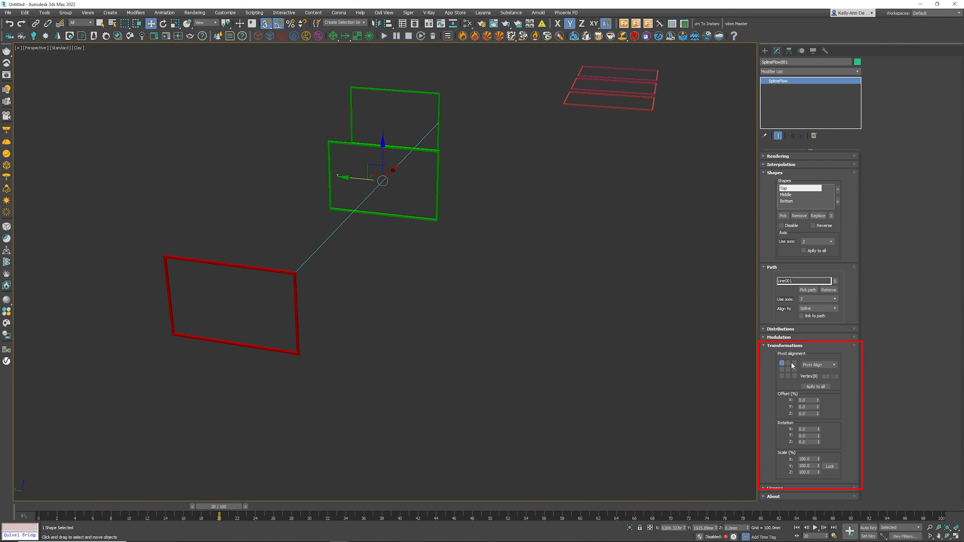
- Try the remaining corner and edge pivot alignments on the Top shape again and return it to the center
{"action": "left_click", "coordinate": [795, 363]}
{"action": "left_click", "coordinate": [782, 376]}
{"action": "left_click", "coordinate": [794, 375]}
{"action": "left_click", "coordinate": [795, 369]}
{"action": "left_click", "coordinate": [781, 370]}
{"action": "left_click", "coordinate": [788, 375]}
{"action": "left_click", "coordinate": [788, 369]}
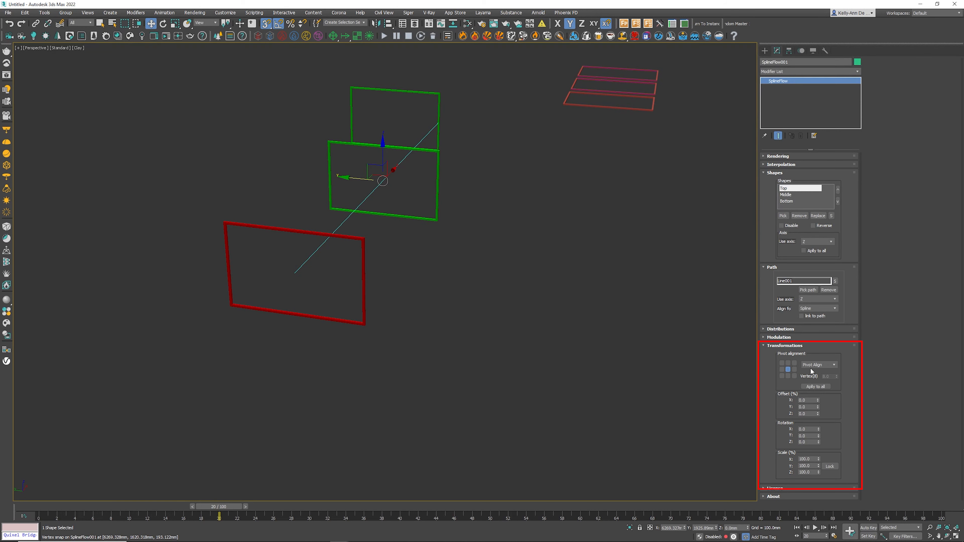
- Align the Top shape's pivot to the lower-left corner and apply that alignment to all shapes
{"action": "left_click", "coordinate": [781, 375]}
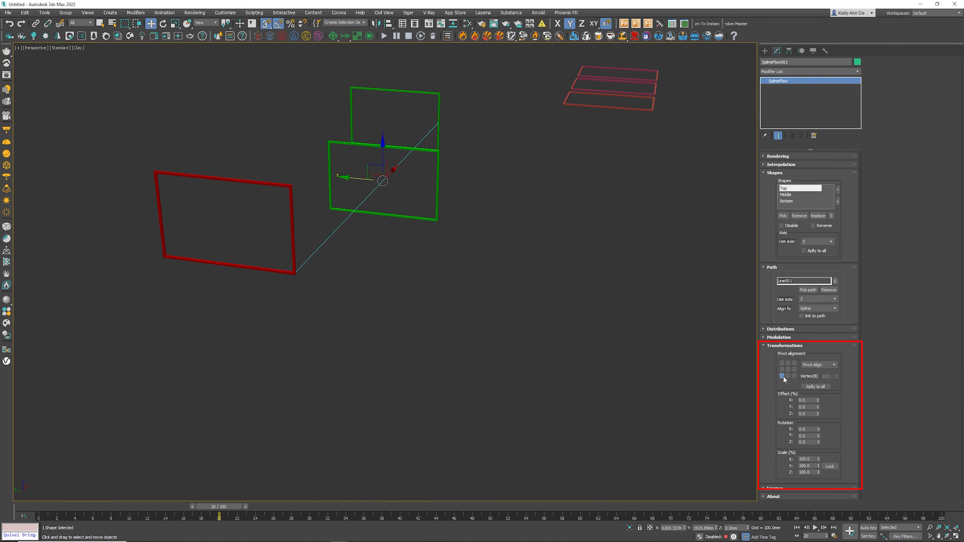
{"action": "left_click", "coordinate": [816, 386]}
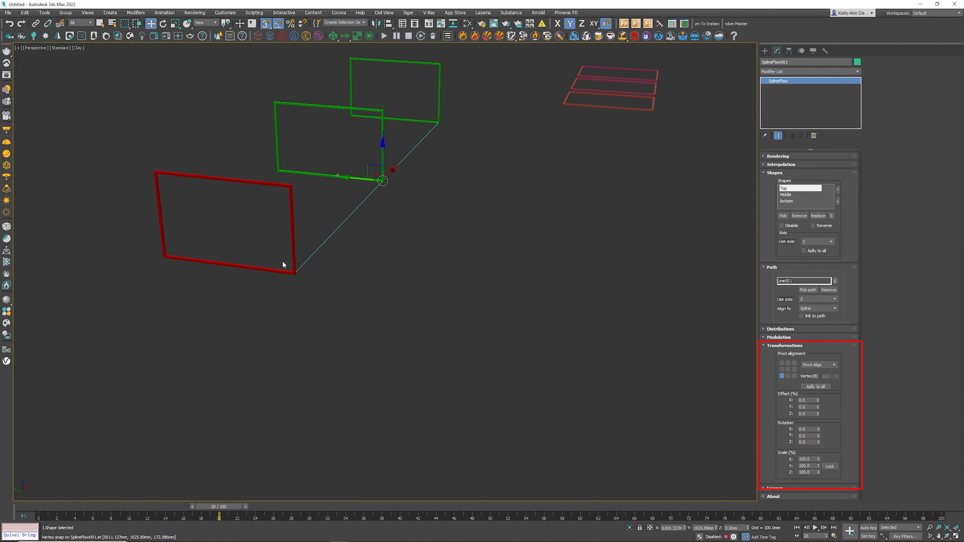
{"action": "middle_click_drag", "start_coordinate": [547, 179], "coordinate": [517, 228]}
{"action": "left_click_drag", "start_coordinate": [674, 227], "coordinate": [529, 80]}
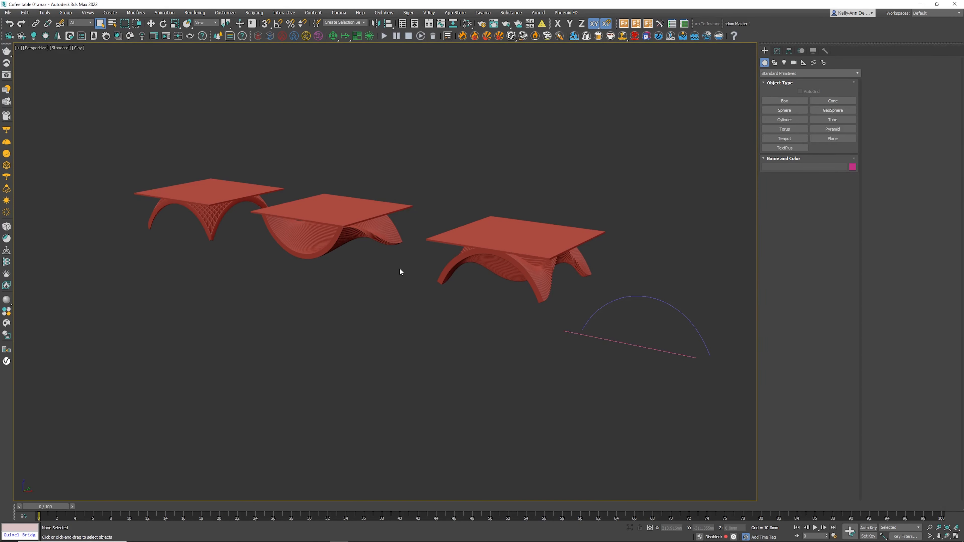
- Examine the slatted bases of the three coffee tables from several angles with edged faces displayed
{"action": "scroll", "coordinate": [497, 272], "scroll_direction": "up", "scroll_amount": 3}
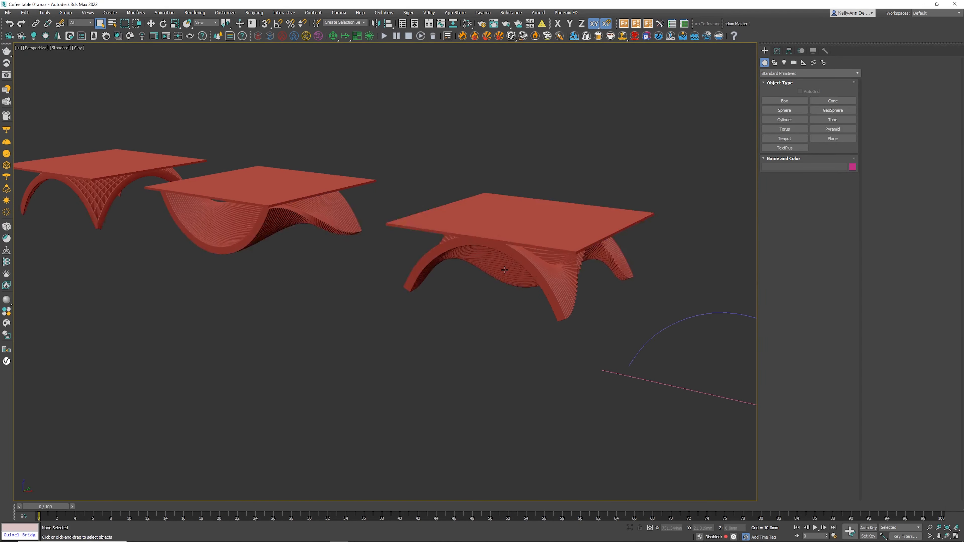
{"action": "left_click", "coordinate": [524, 277]}
{"action": "mouse_move", "coordinate": [531, 278]}
{"action": "middle_mouse_down", "text": "alt"}
{"action": "mouse_move", "coordinate": [501, 275]}
{"action": "mouse_move", "coordinate": [512, 268]}
{"action": "mouse_move", "coordinate": [441, 273]}
{"action": "mouse_move", "coordinate": [560, 280]}
{"action": "mouse_move", "coordinate": [471, 271]}
{"action": "mouse_move", "coordinate": [535, 272]}
{"action": "middle_mouse_up", "text": "alt"}
{"action": "key", "text": "F4"}
{"action": "left_click", "coordinate": [342, 272]}
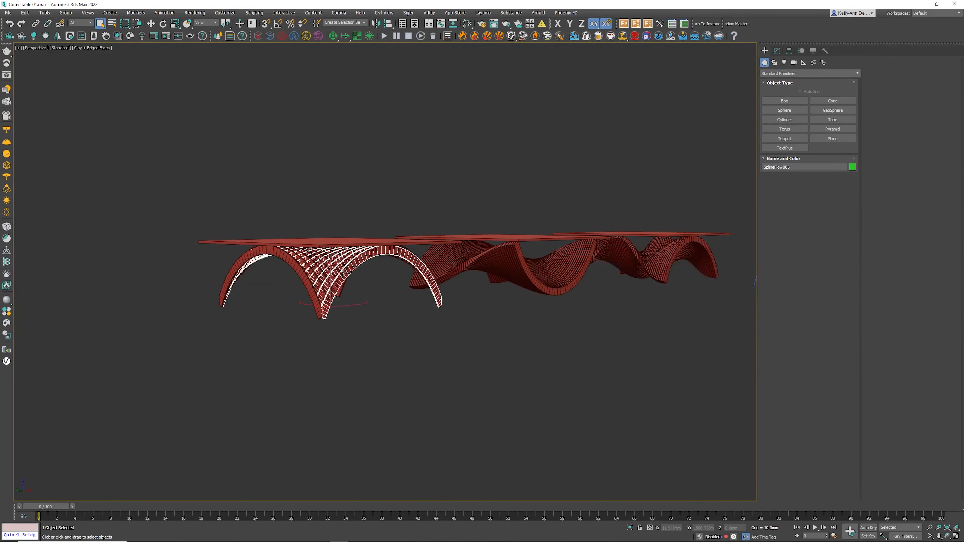
{"action": "left_click", "coordinate": [400, 300]}
{"action": "middle_click_drag", "start_coordinate": [399, 300], "coordinate": [587, 295], "text": "alt"}
{"action": "left_click", "coordinate": [379, 298]}
{"action": "scroll", "coordinate": [493, 303], "scroll_direction": "down", "scroll_amount": 5}
{"action": "middle_click_drag", "start_coordinate": [419, 314], "coordinate": [361, 305], "text": "alt"}
{"action": "left_click_drag", "start_coordinate": [597, 256], "coordinate": [673, 328]}
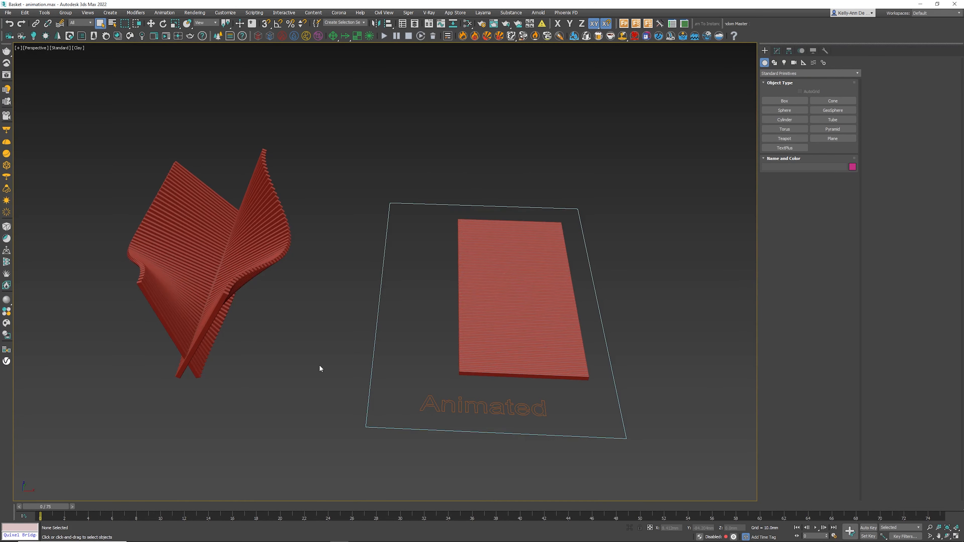
- Select the slatted basket and play the scene's animation
{"action": "left_click", "coordinate": [234, 275]}
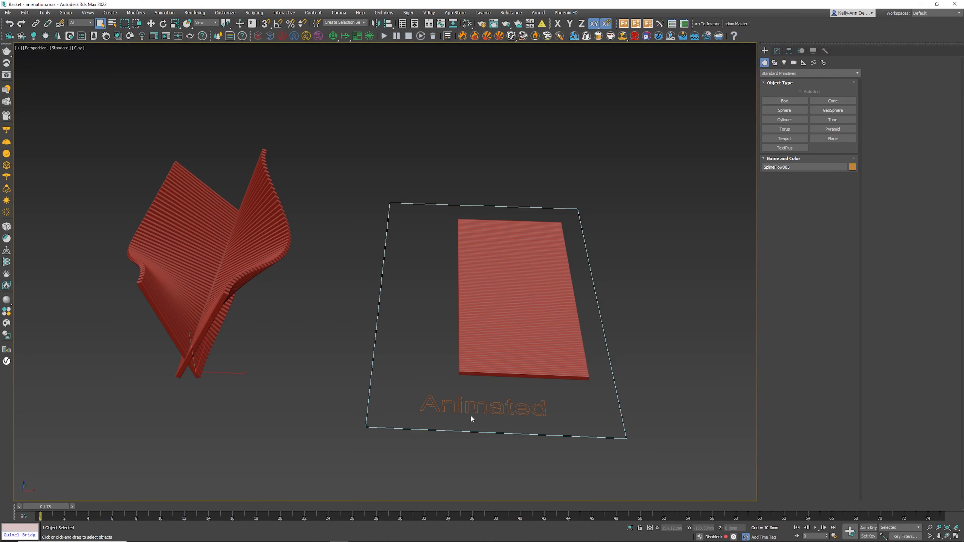
{"action": "left_click", "coordinate": [816, 530]}
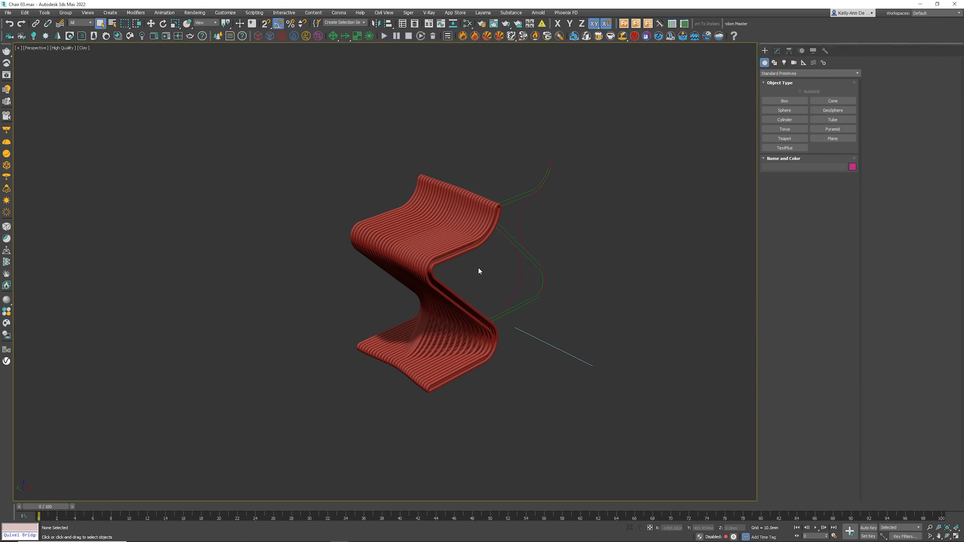
- Move the chair's green and red profile splines away from the slatted chair so they stand apart from each other
{"action": "left_click_drag", "start_coordinate": [478, 270], "coordinate": [559, 281]}
{"action": "key", "text": "w"}
{"action": "left_click_drag", "start_coordinate": [531, 230], "coordinate": [650, 239]}
{"action": "left_click", "coordinate": [605, 227]}
{"action": "left_click_drag", "start_coordinate": [587, 203], "coordinate": [629, 214]}
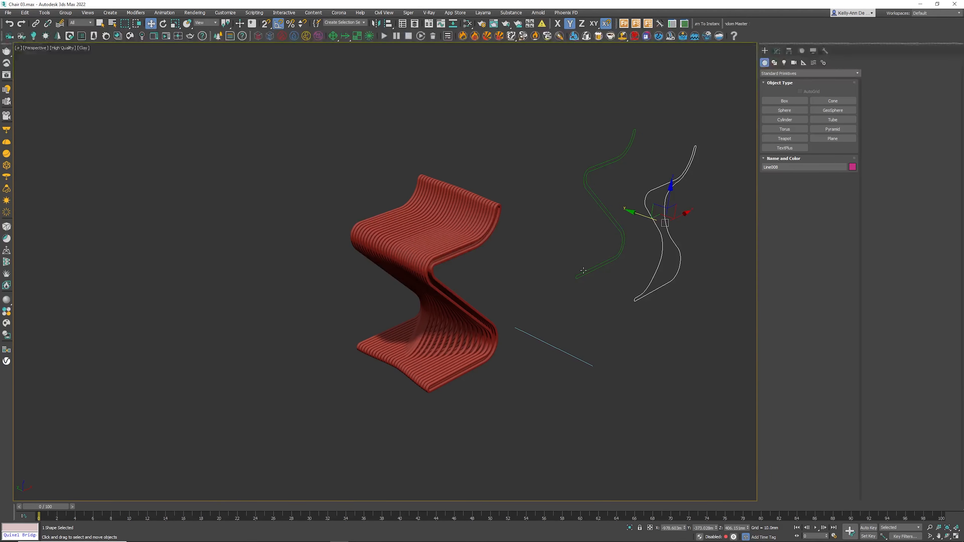
- Raise the top three vertices of the chair's red profile spline to make the slatted backrest taller at its centre
{"action": "middle_click_drag", "start_coordinate": [571, 270], "coordinate": [526, 255]}
{"action": "left_click", "coordinate": [528, 248]}
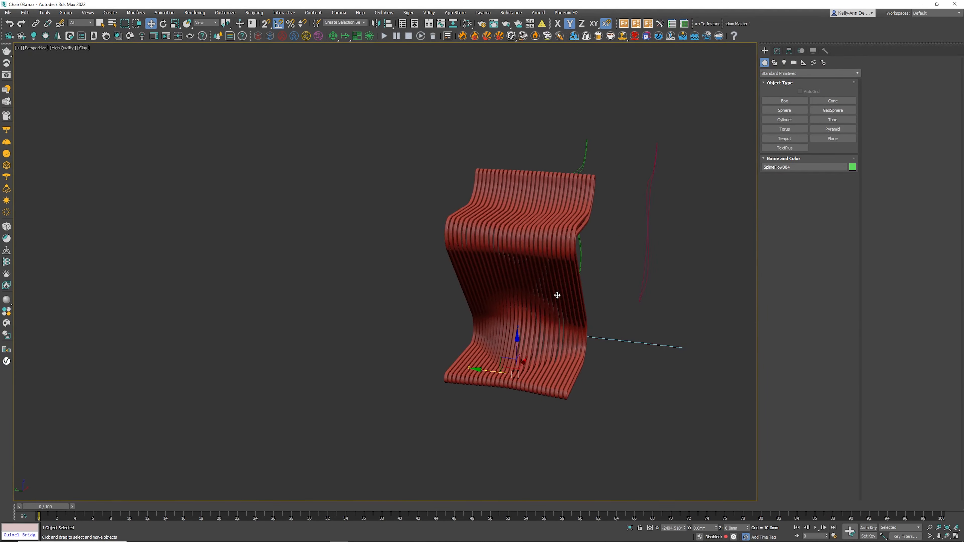
{"action": "middle_click_drag", "start_coordinate": [555, 295], "coordinate": [523, 300], "text": "alt"}
{"action": "middle_click_drag", "start_coordinate": [523, 300], "coordinate": [352, 313]}
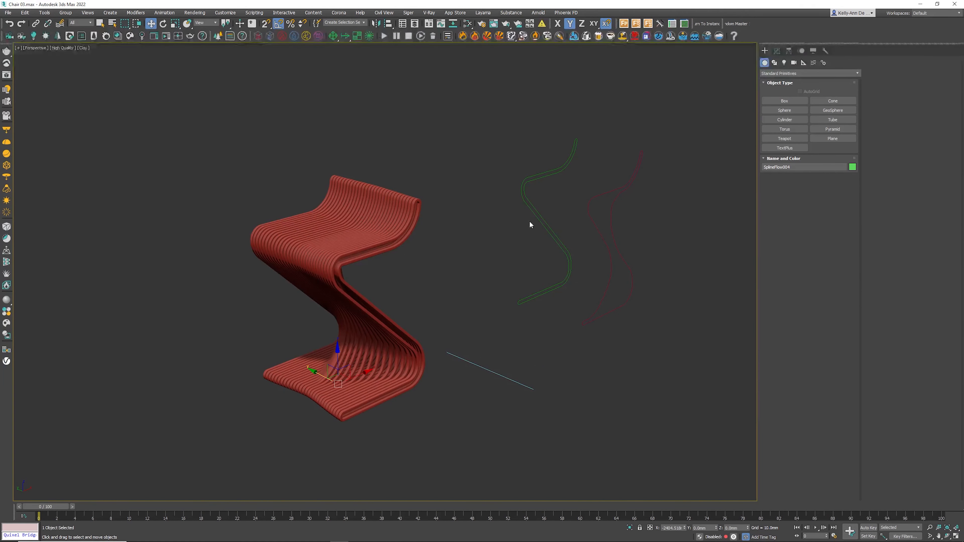
{"action": "left_click", "coordinate": [594, 225]}
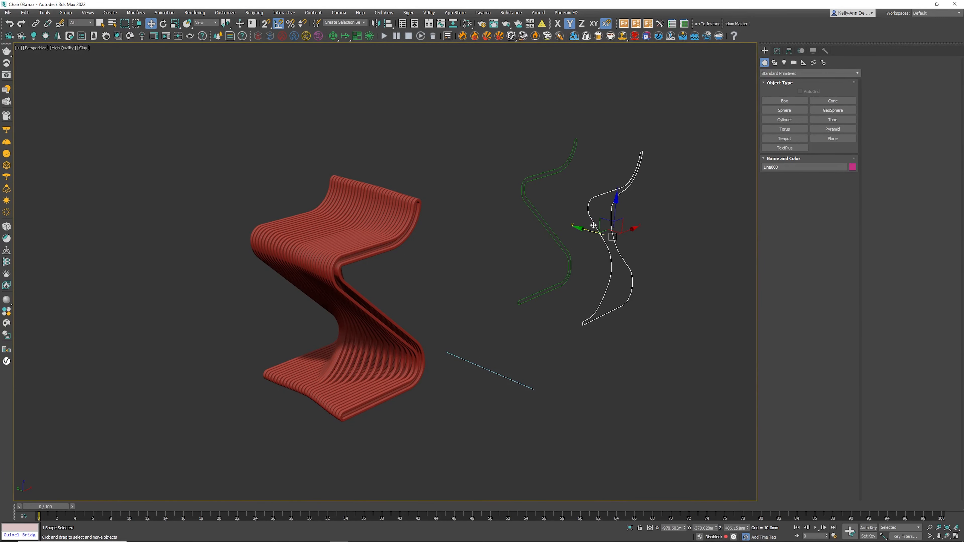
{"action": "key", "text": "1"}
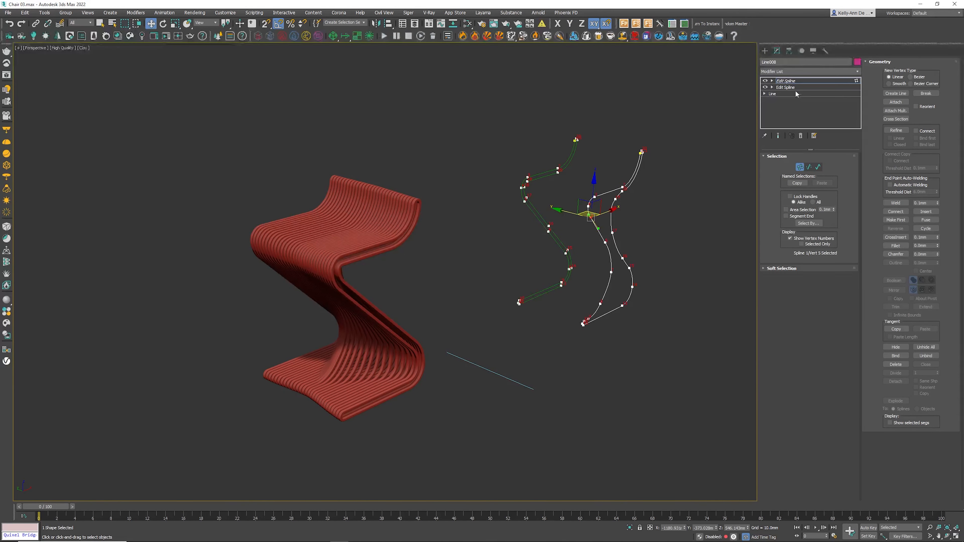
{"action": "left_click_drag", "start_coordinate": [652, 144], "coordinate": [636, 158]}
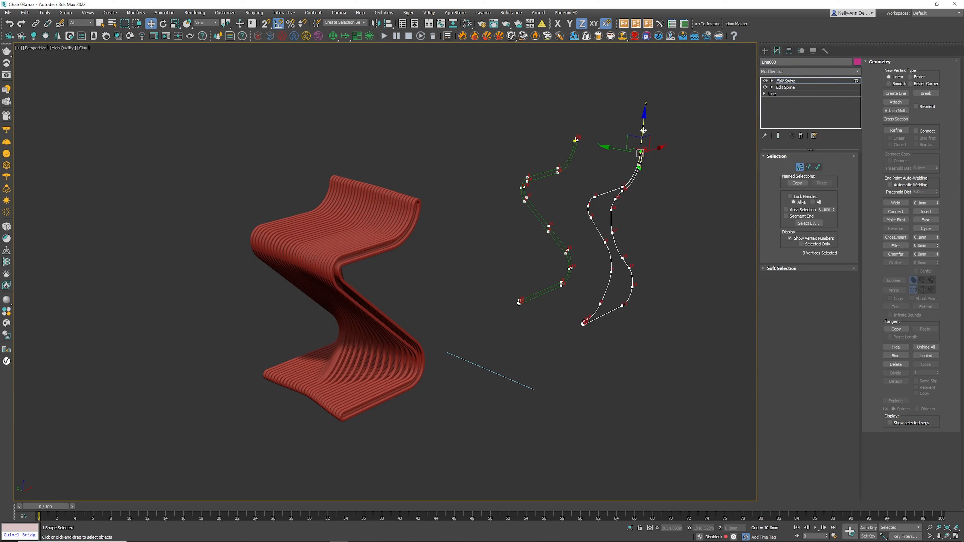
{"action": "left_click_drag", "start_coordinate": [644, 113], "coordinate": [644, 109]}
- Select the four vertices at the foot tip of the red profile spline and shift them outward along X
{"action": "middle_click_drag", "start_coordinate": [406, 209], "coordinate": [511, 264], "text": "alt"}
{"action": "middle_click_drag", "start_coordinate": [545, 318], "coordinate": [556, 327], "text": "alt"}
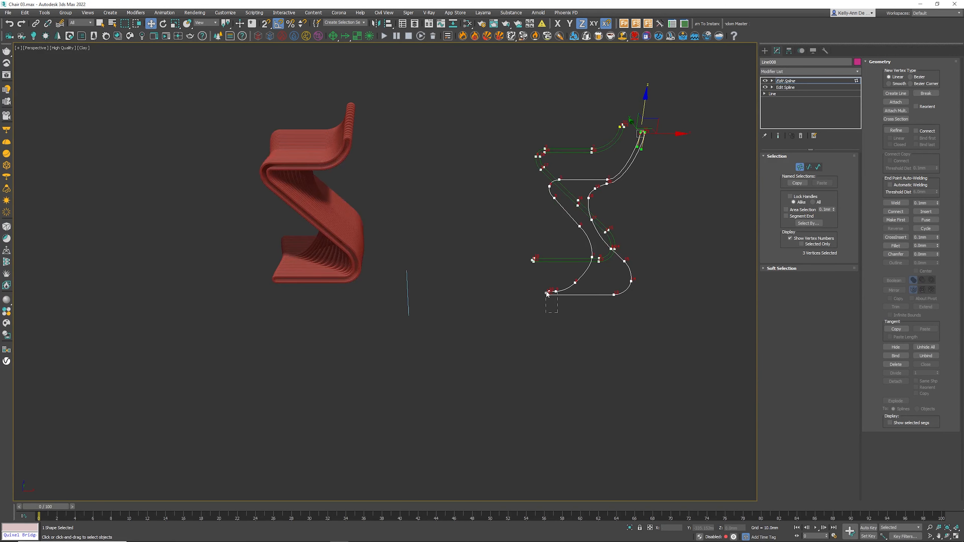
{"action": "left_click_drag", "start_coordinate": [539, 283], "coordinate": [564, 294]}
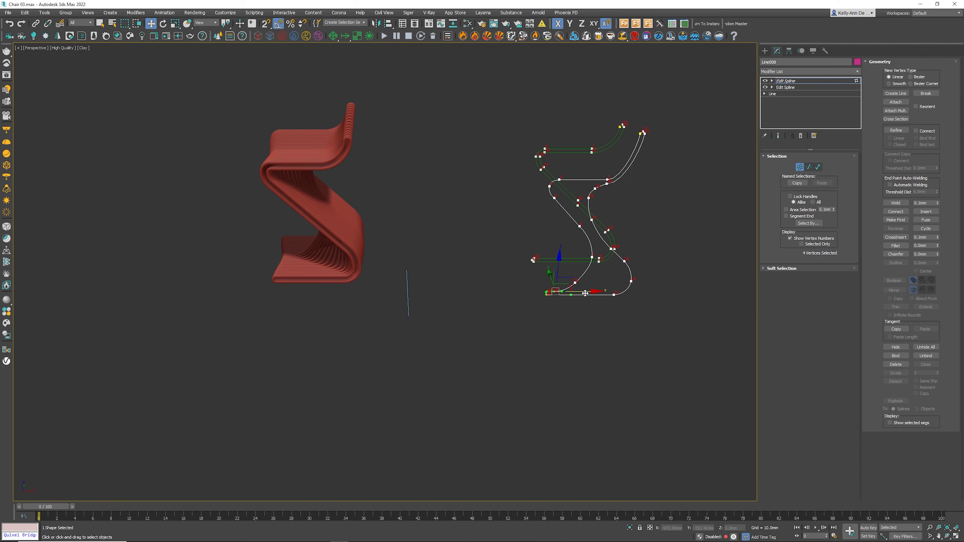
{"action": "left_click_drag", "start_coordinate": [586, 291], "coordinate": [562, 291]}
- Pull the three front seat vertices of the red profile spline outward and finish the vertex editing
{"action": "middle_click_drag", "start_coordinate": [512, 281], "coordinate": [473, 251], "text": "alt"}
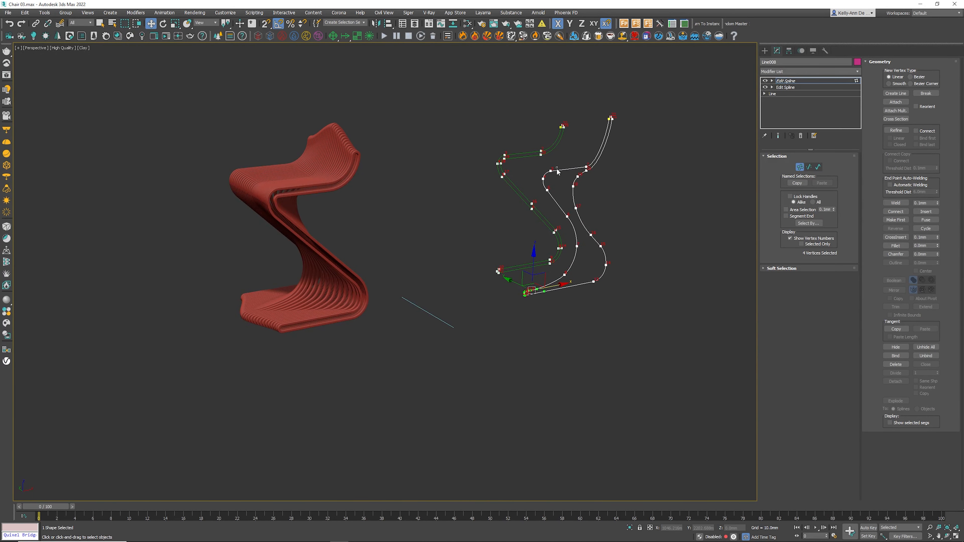
{"action": "left_click_drag", "start_coordinate": [556, 166], "coordinate": [544, 189]}
{"action": "middle_click_drag", "start_coordinate": [451, 222], "coordinate": [422, 245], "text": "alt"}
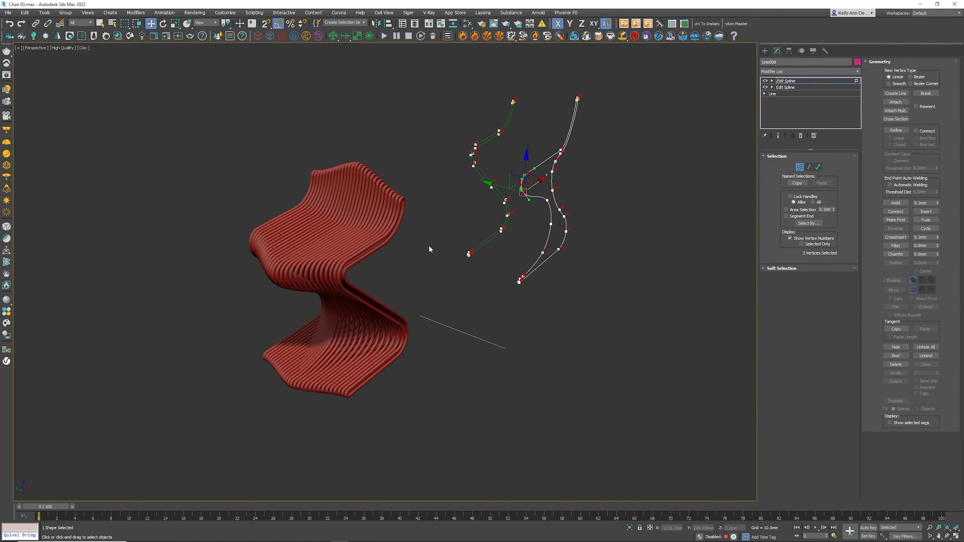
{"action": "left_click", "coordinate": [785, 81]}
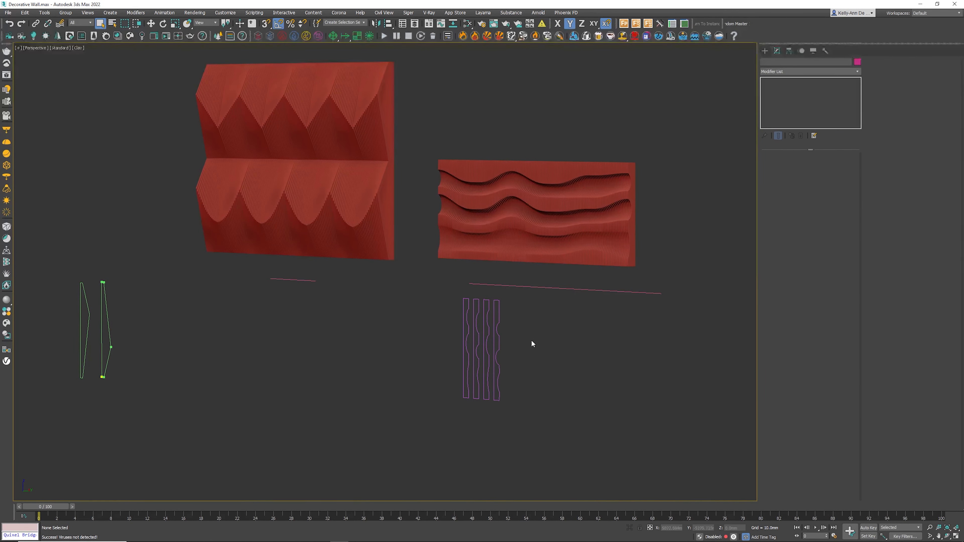
- Select the four wavy profile splines of the decorative wall, followed by the straight path line beneath the wavy panel
{"action": "scroll", "coordinate": [523, 337], "scroll_direction": "up", "scroll_amount": 5}
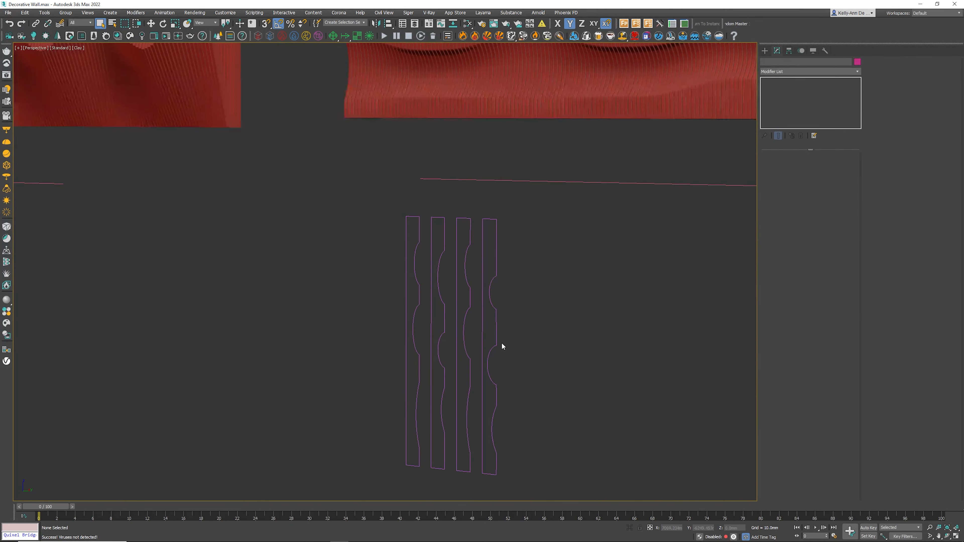
{"action": "left_click_drag", "start_coordinate": [510, 314], "coordinate": [375, 364]}
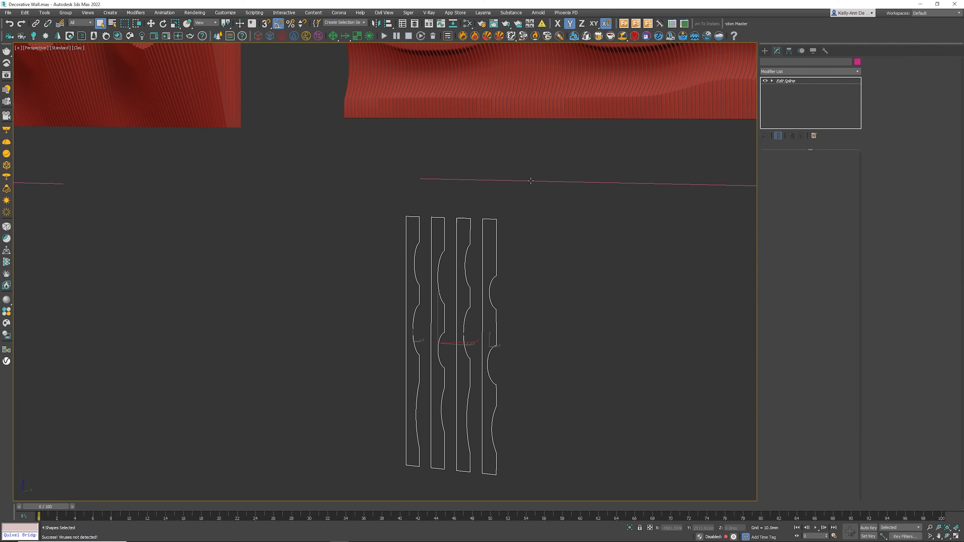
{"action": "left_click", "coordinate": [527, 181]}
{"action": "scroll", "coordinate": [528, 182], "scroll_direction": "down", "scroll_amount": 5}
{"action": "middle_click_drag", "start_coordinate": [542, 186], "coordinate": [451, 284]}
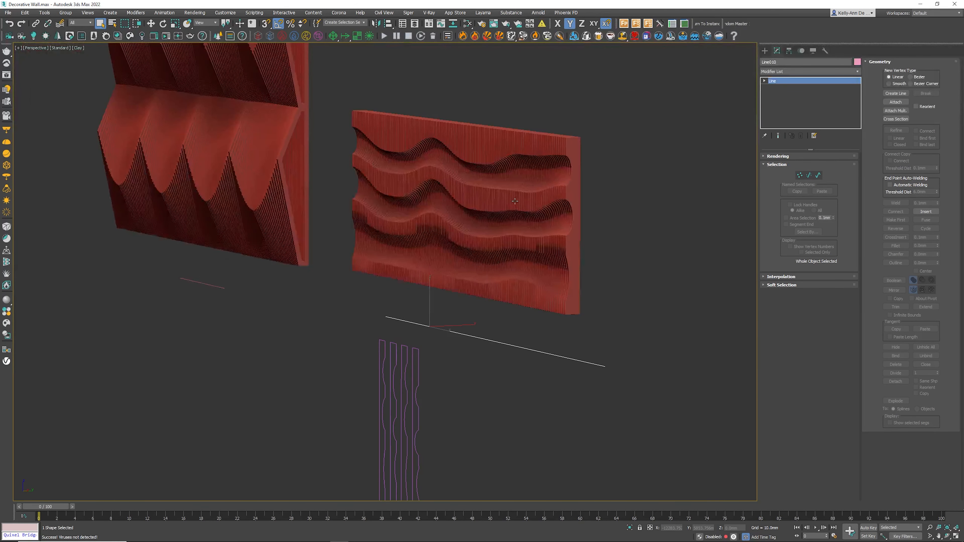
- Examine the wavy and pointed decorative wall panels up close and select the pointed panel's angular profile splines
{"action": "scroll", "coordinate": [508, 222], "scroll_direction": "up", "scroll_amount": 4}
{"action": "mouse_move", "coordinate": [493, 250]}
{"action": "middle_mouse_down", "text": "alt"}
{"action": "mouse_move", "coordinate": [532, 328]}
{"action": "mouse_move", "coordinate": [437, 286]}
{"action": "mouse_move", "coordinate": [490, 296]}
{"action": "middle_mouse_up", "text": "alt"}
{"action": "scroll", "coordinate": [436, 286], "scroll_direction": "down", "scroll_amount": 2}
{"action": "middle_click_drag", "start_coordinate": [317, 243], "coordinate": [561, 249]}
{"action": "middle_click_drag", "start_coordinate": [261, 243], "coordinate": [510, 262]}
{"action": "middle_click_drag", "start_coordinate": [207, 390], "coordinate": [247, 353]}
{"action": "left_click_drag", "start_coordinate": [251, 347], "coordinate": [261, 374]}
{"action": "middle_click_drag", "start_coordinate": [447, 257], "coordinate": [527, 273]}
{"action": "scroll", "coordinate": [412, 342], "scroll_direction": "up", "scroll_amount": 3}
{"action": "left_click", "coordinate": [411, 338]}
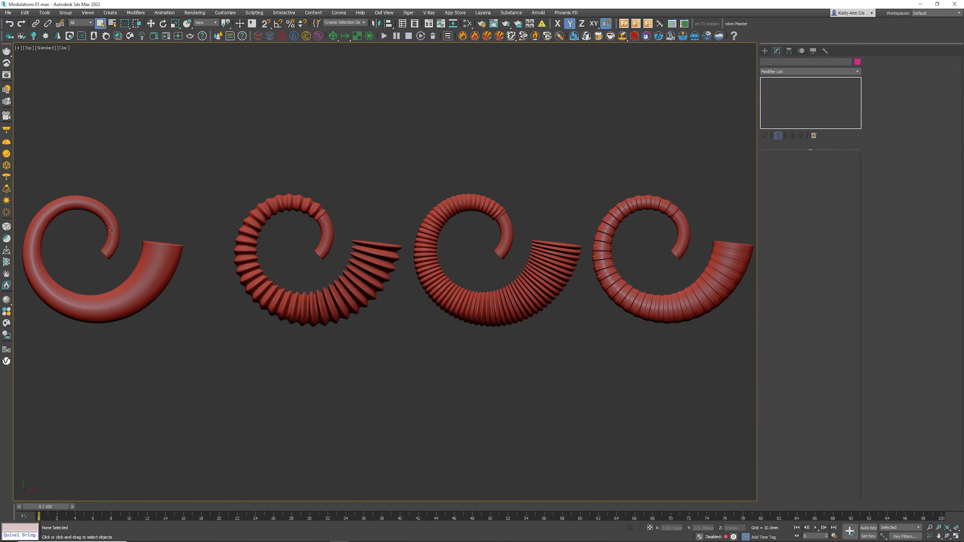
- Select the horn with stepped rings and compare its surface with the ribbed and pleated horns beside it
{"action": "left_click", "coordinate": [616, 209]}
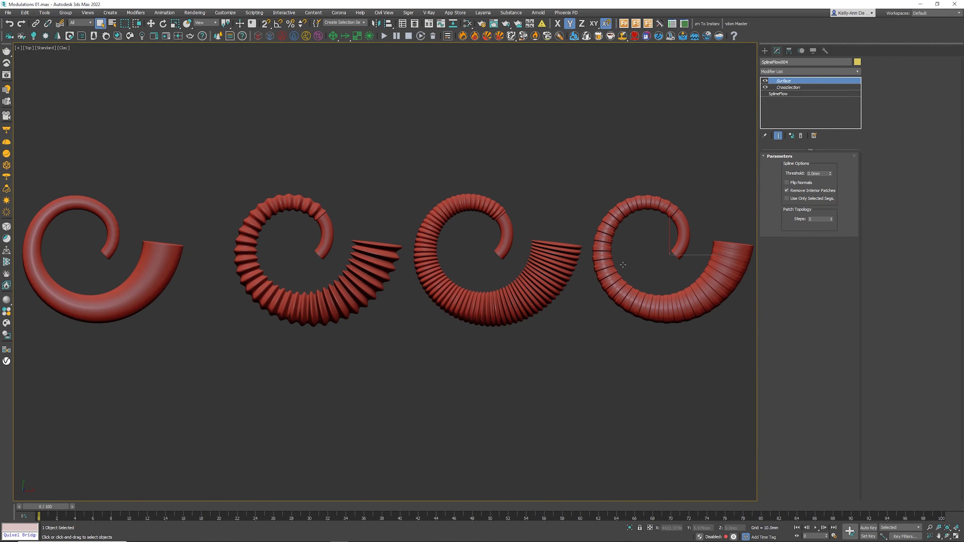
{"action": "scroll", "coordinate": [622, 264], "scroll_direction": "up", "scroll_amount": 6}
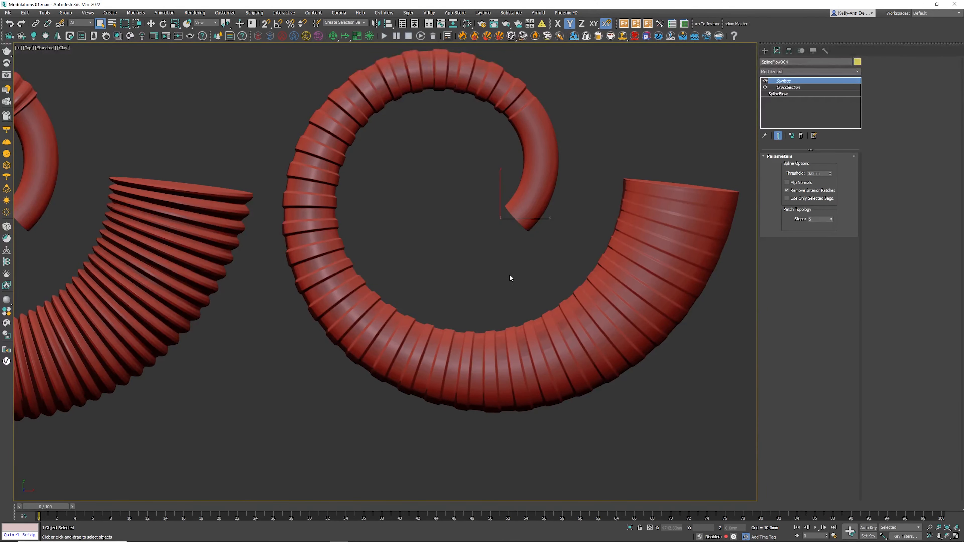
{"action": "middle_click_drag", "start_coordinate": [299, 274], "coordinate": [471, 281]}
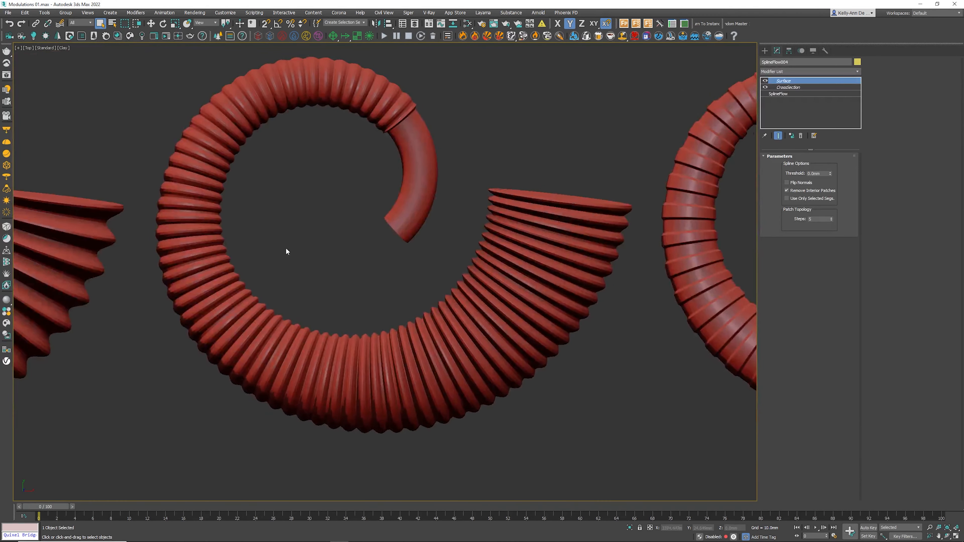
{"action": "scroll", "coordinate": [375, 246], "scroll_direction": "down", "scroll_amount": 3}
{"action": "middle_click_drag", "start_coordinate": [286, 252], "coordinate": [503, 256]}
{"action": "middle_click_drag", "start_coordinate": [338, 254], "coordinate": [263, 274]}
{"action": "scroll", "coordinate": [479, 258], "scroll_direction": "down", "scroll_amount": 2}
{"action": "middle_click_drag", "start_coordinate": [522, 260], "coordinate": [393, 260]}
{"action": "scroll", "coordinate": [393, 260], "scroll_direction": "up", "scroll_amount": 2}
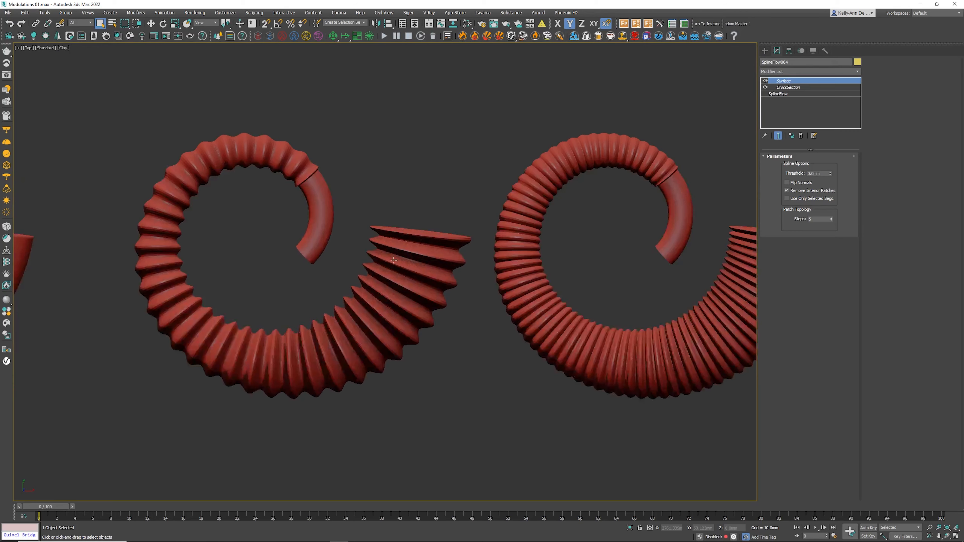
- Inspect the finely ribbed horn's mesh with edged faces shown, and view all the modulated horns together
{"action": "middle_click_drag", "start_coordinate": [554, 269], "coordinate": [482, 270]}
{"action": "scroll", "coordinate": [493, 268], "scroll_direction": "up", "scroll_amount": 2}
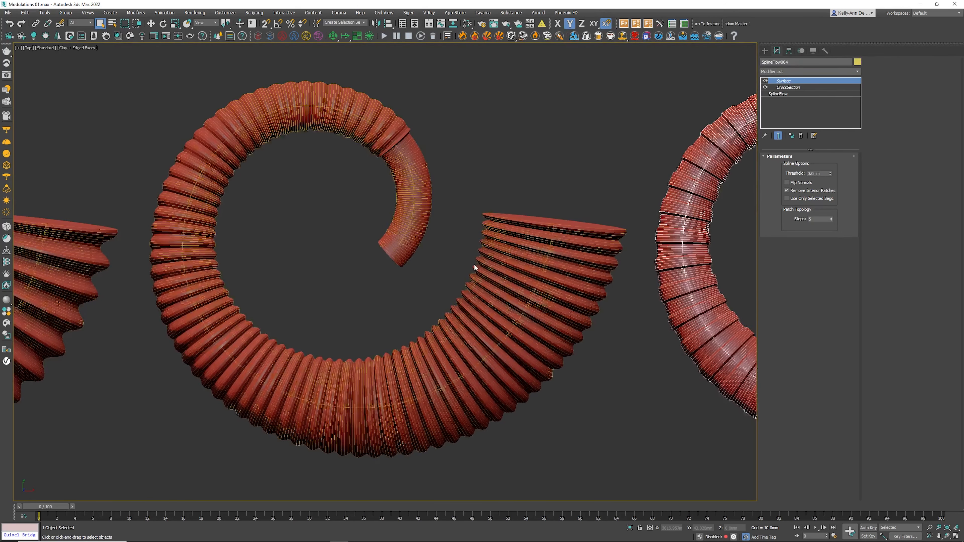
{"action": "scroll", "coordinate": [474, 263], "scroll_direction": "down", "scroll_amount": 3}
{"action": "middle_click_drag", "start_coordinate": [473, 265], "coordinate": [625, 274]}
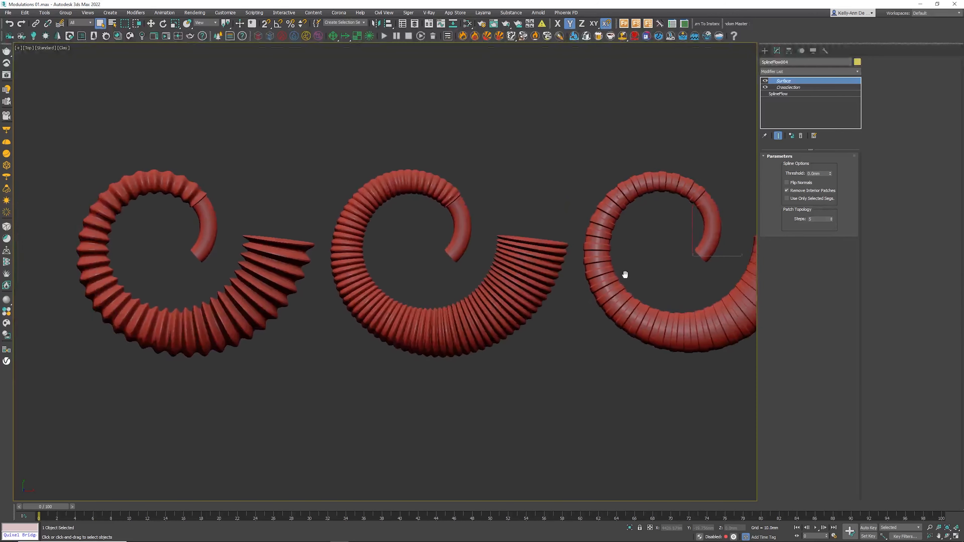
{"action": "scroll", "coordinate": [490, 249], "scroll_direction": "down", "scroll_amount": 3}
{"action": "middle_click_drag", "start_coordinate": [482, 243], "coordinate": [462, 245]}
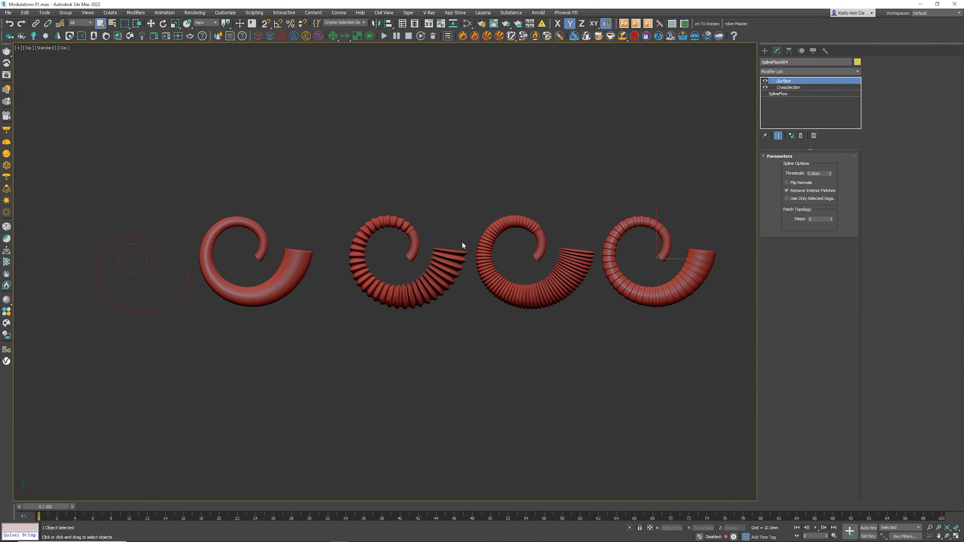